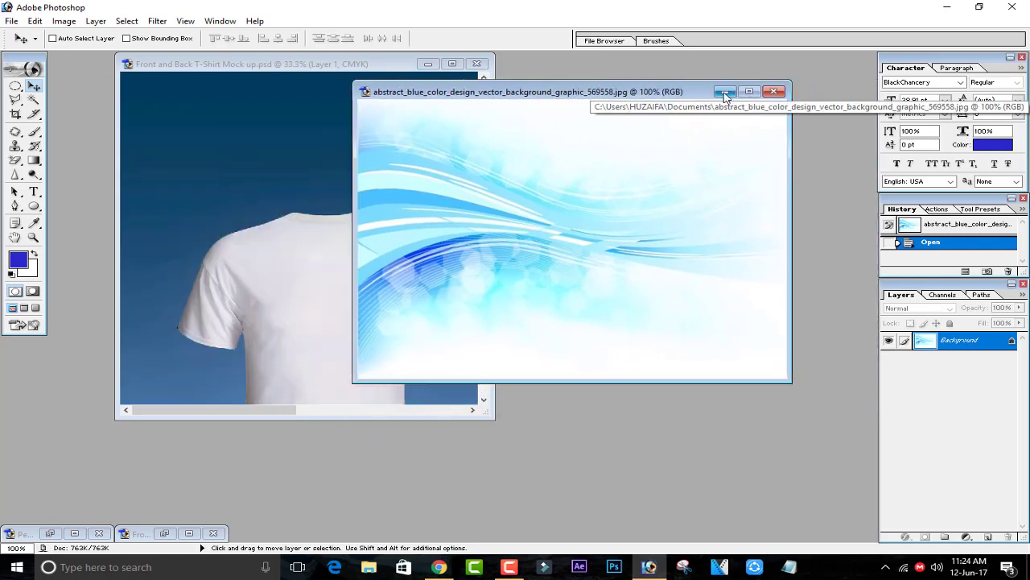
Copy the blue abstract background image into the T-shirt mockup as a new layer, and widen the mockup window to show both shirts.
key("ctrl+minus")
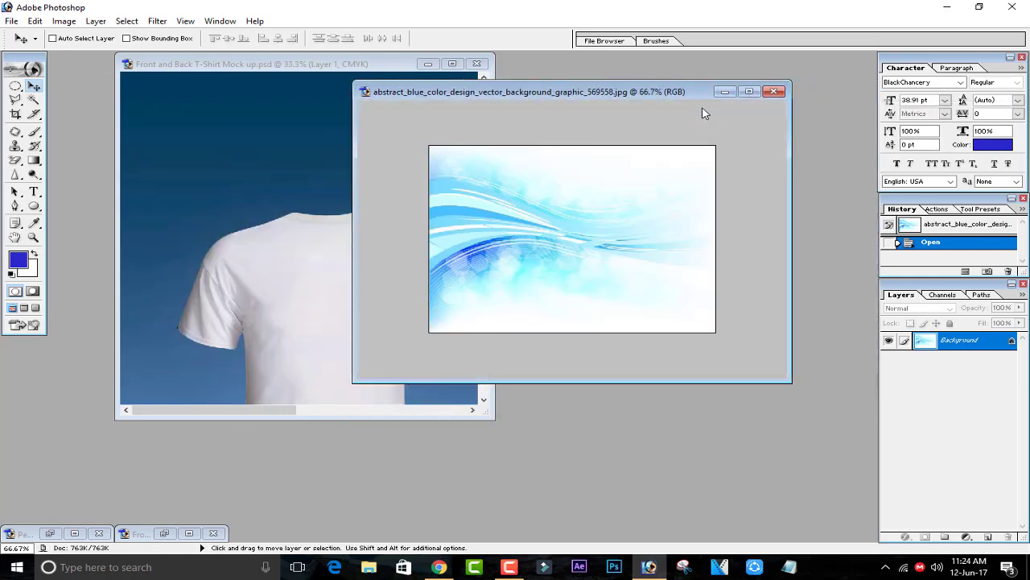
left_click(393, 67)
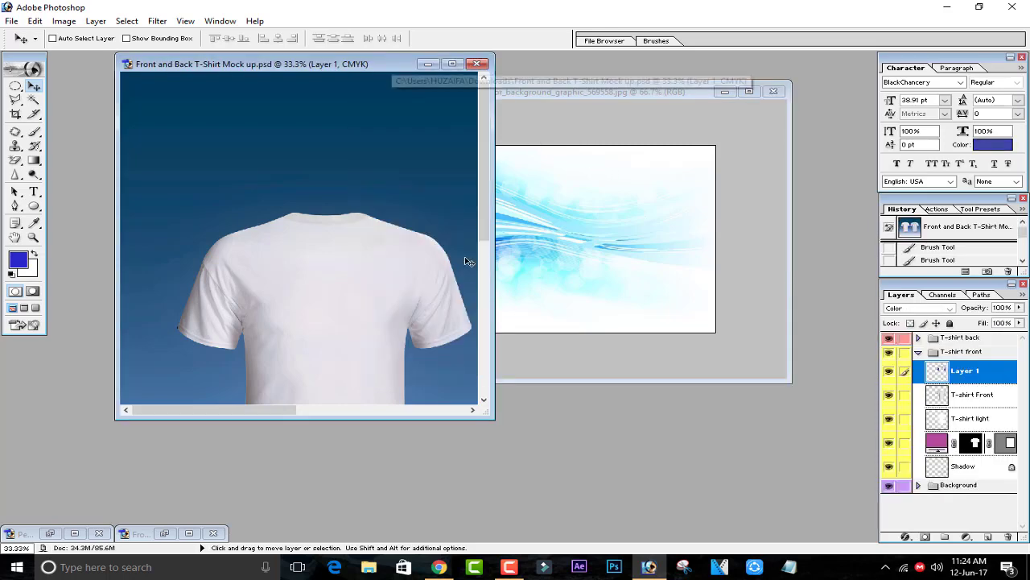
left_click_drag(492, 417, 713, 538)
left_click(765, 360)
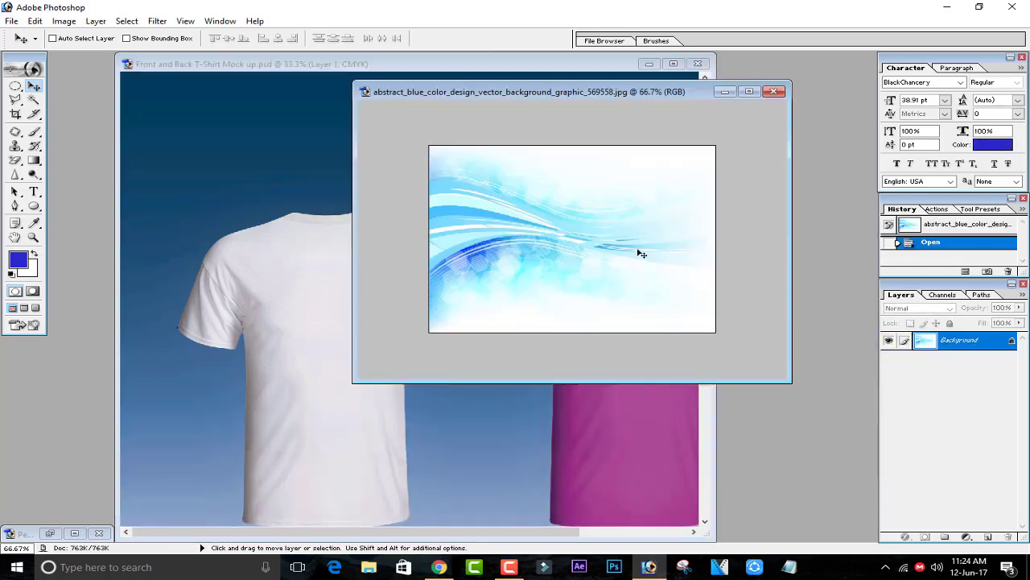
left_click_drag(639, 252, 598, 353)
left_click(726, 92)
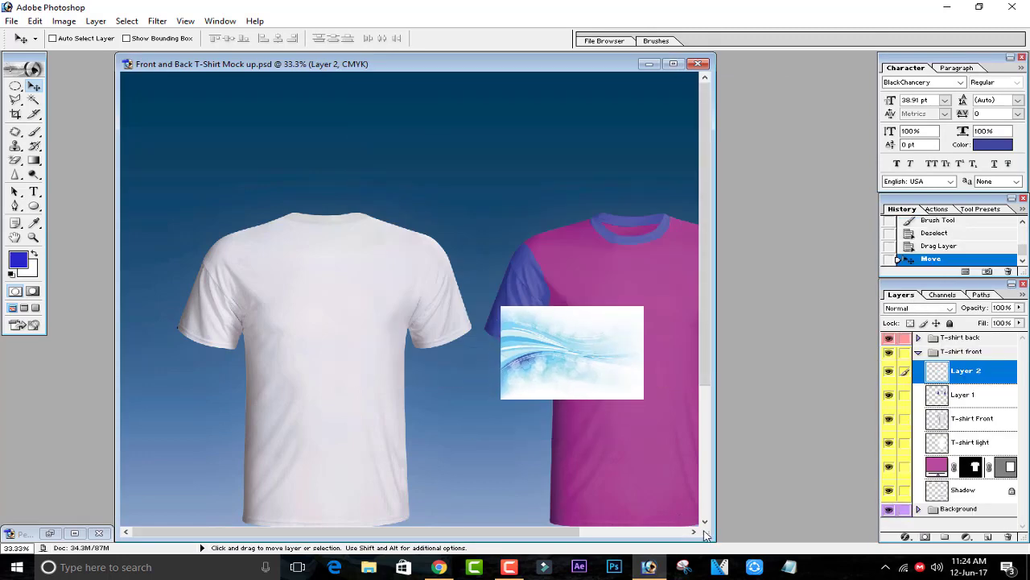
left_click_drag(705, 533, 877, 538)
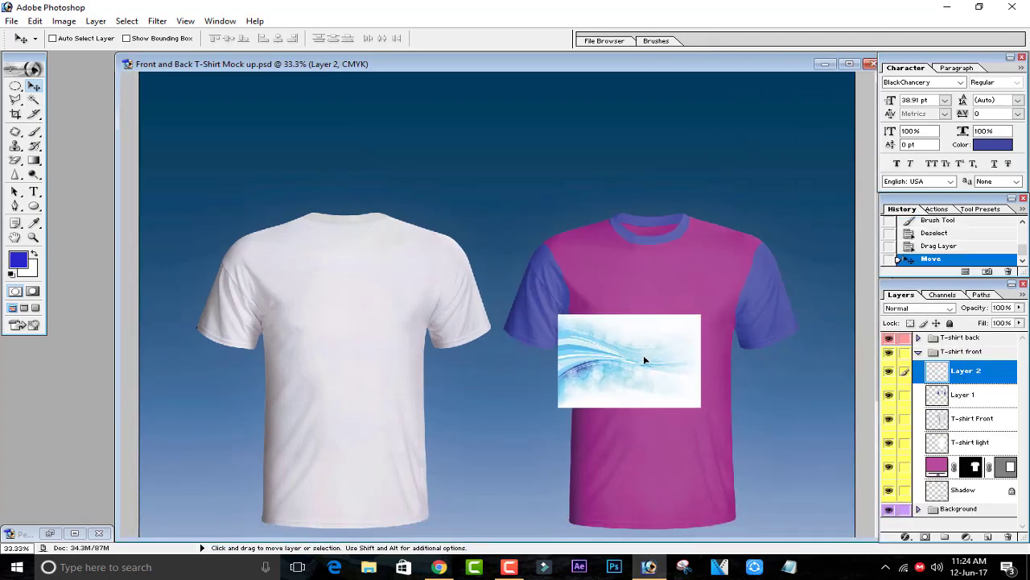
Free-transform the artwork over the front T-shirt, rotating it about -89.1° and scaling it to about 193.5%.
key("ctrl+t")
left_click_drag(718, 302, 511, 210)
left_click_drag(664, 422, 711, 497)
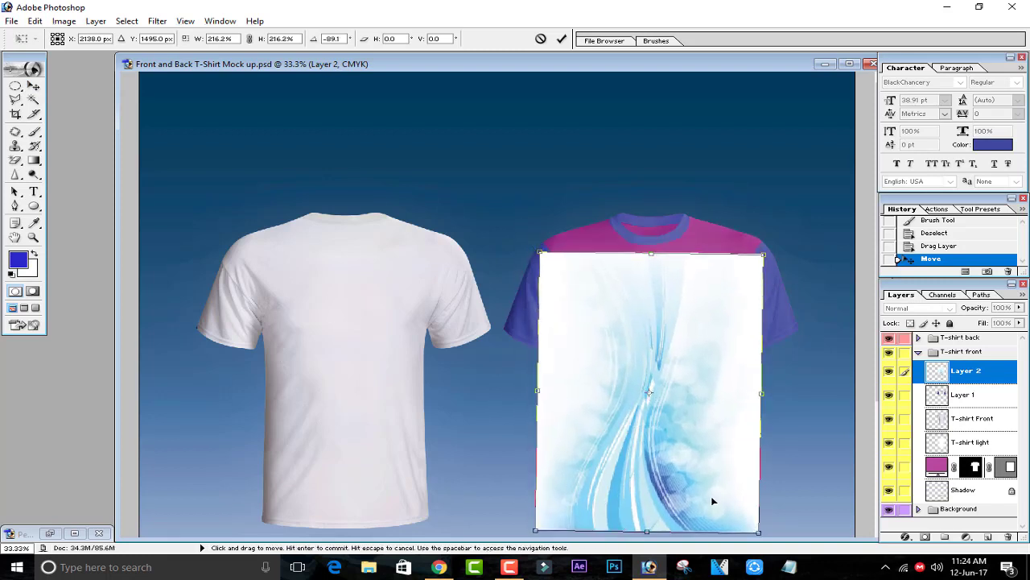
left_click_drag(754, 531, 747, 519)
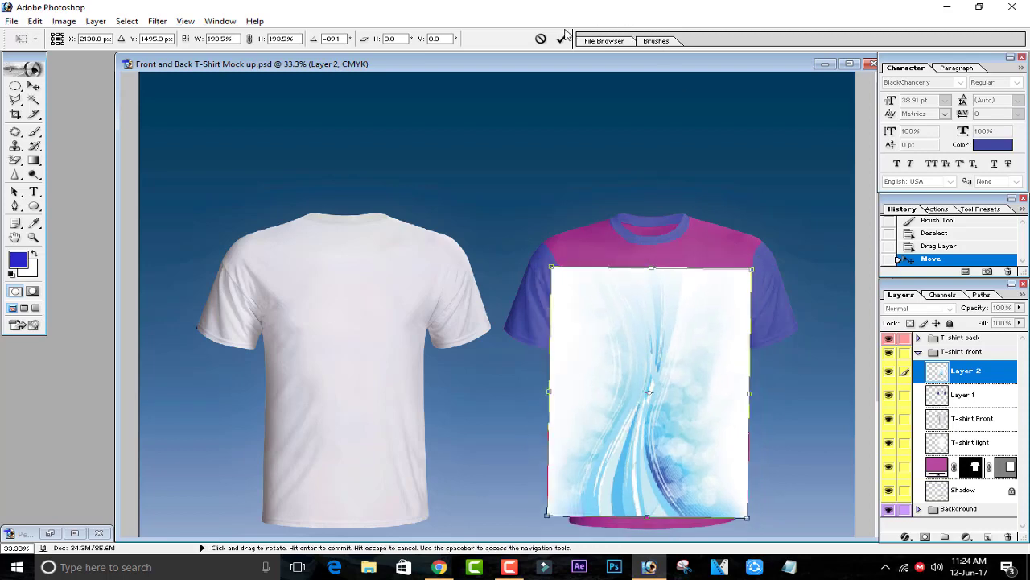
left_click(561, 38)
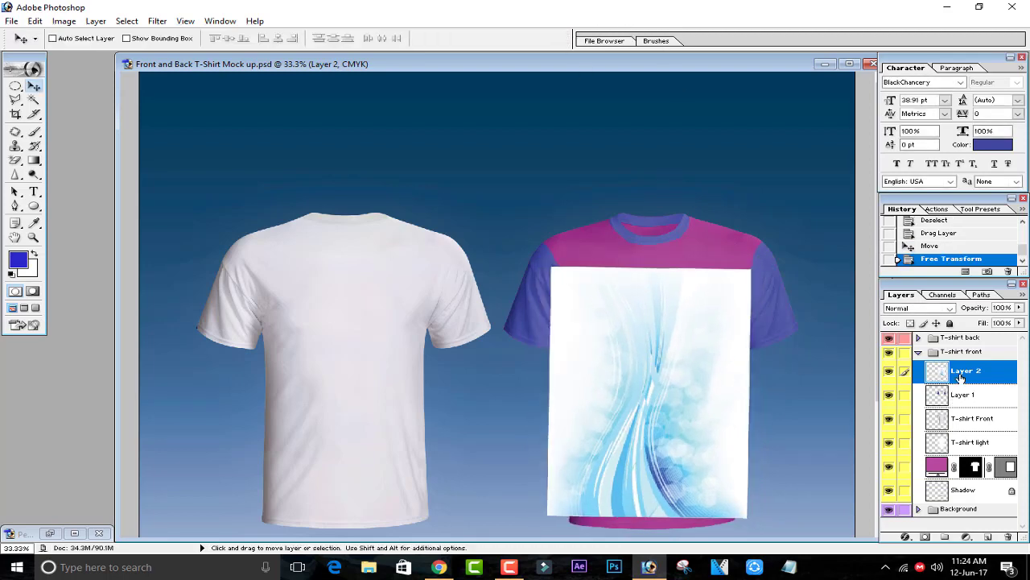
Reduce Layer 2's opacity to 68% and move the artwork to line up with the body of the front T-shirt.
left_click(1018, 308)
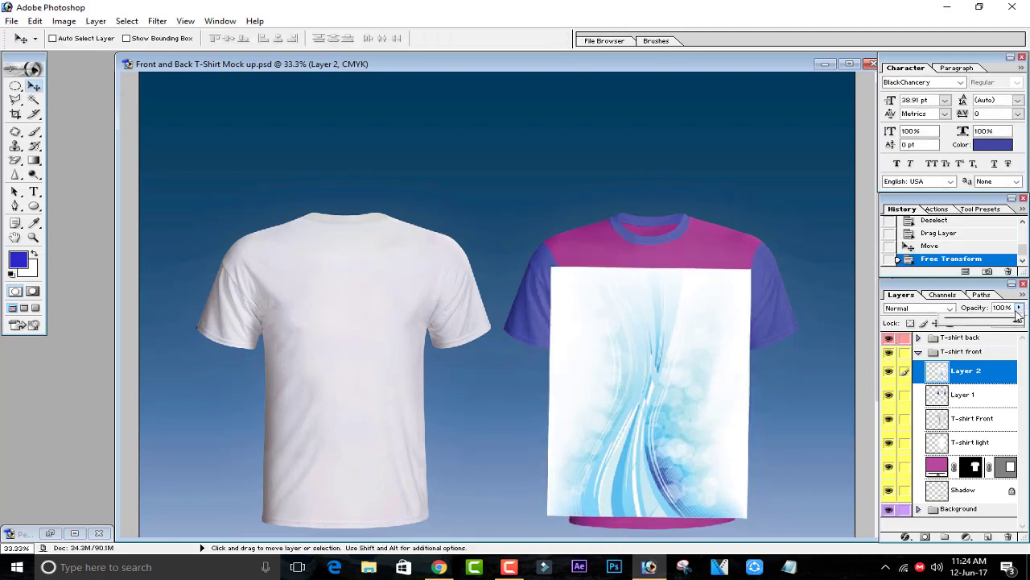
left_click_drag(996, 323, 995, 322)
left_click_drag(697, 459, 706, 467)
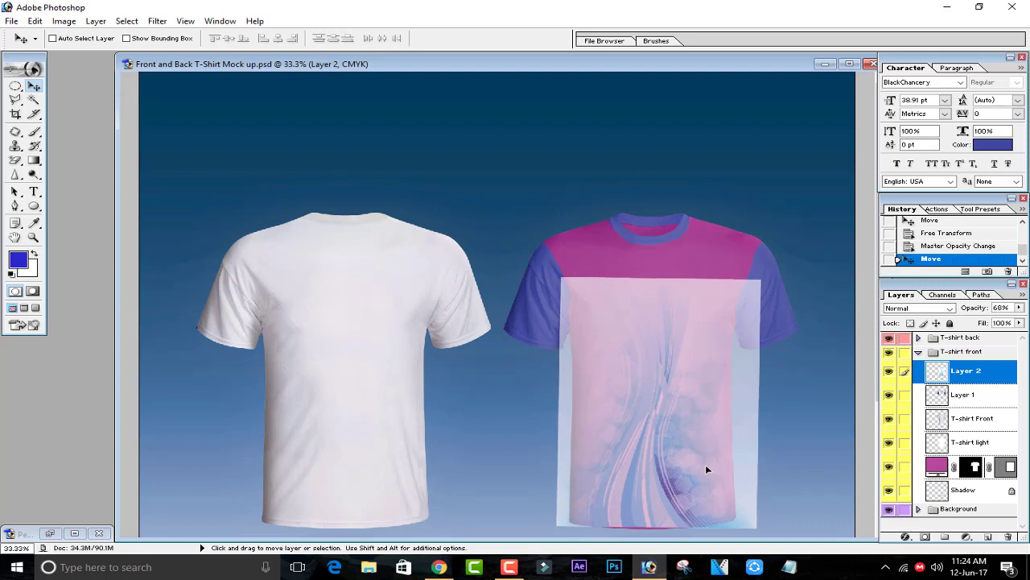
Stretch the artwork up to the collar, distort its upper corners outward over the sleeves, and set the layer's opacity to 100%.
key("ctrl+t")
left_click_drag(659, 278, 669, 215)
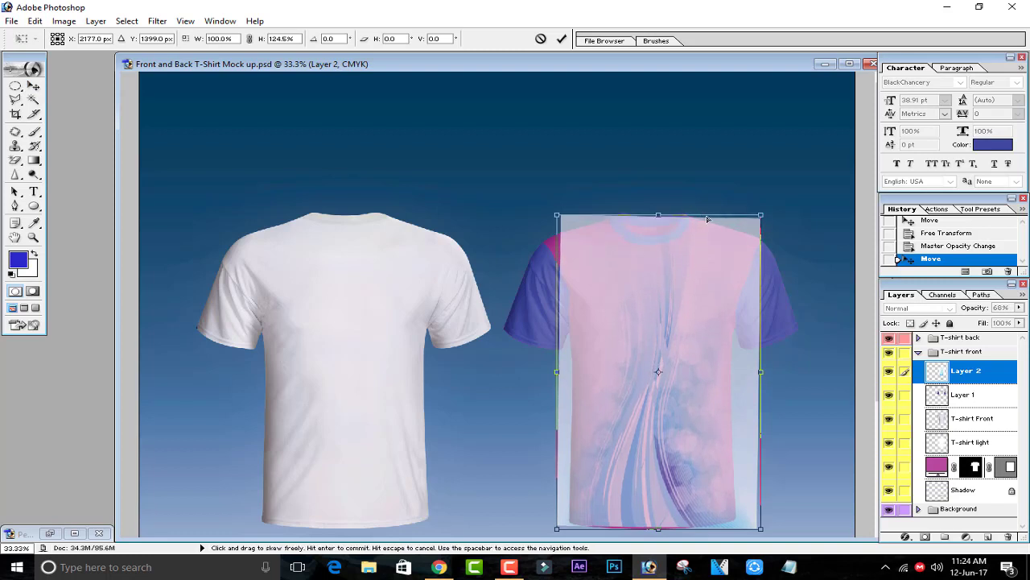
left_click_drag(761, 217, 785, 206)
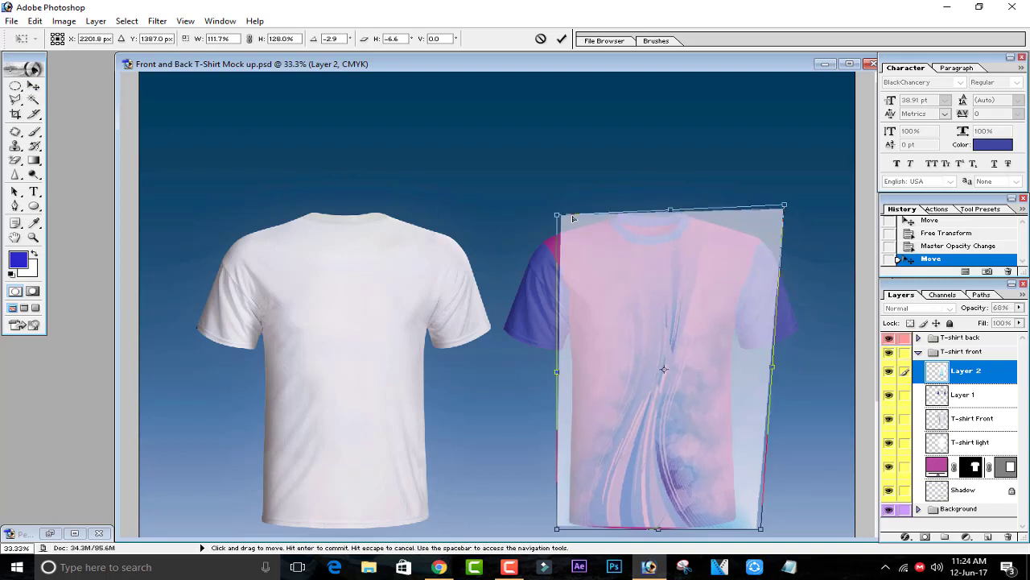
left_click_drag(556, 214, 502, 174)
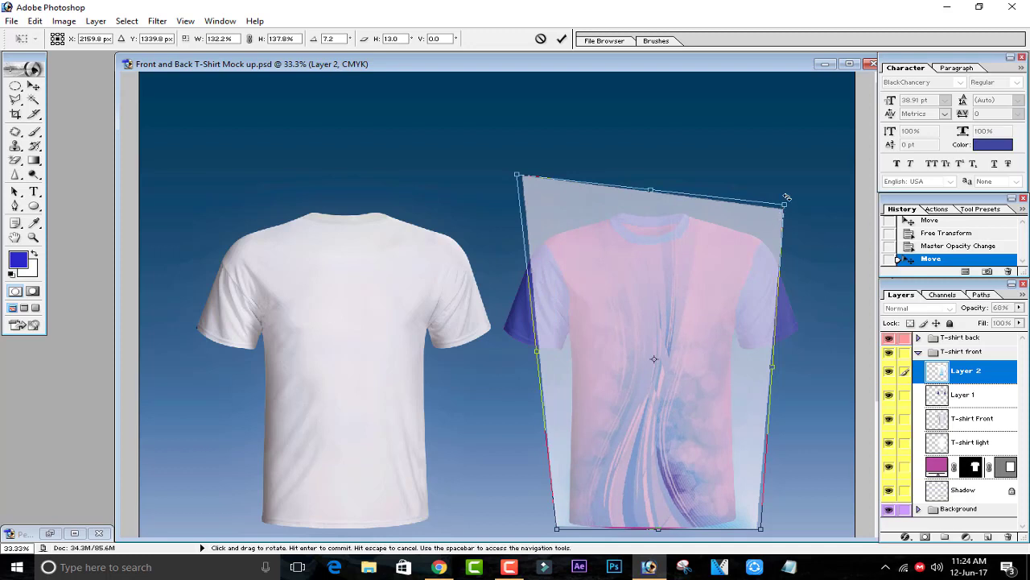
left_click_drag(788, 206, 817, 207)
left_click(565, 40)
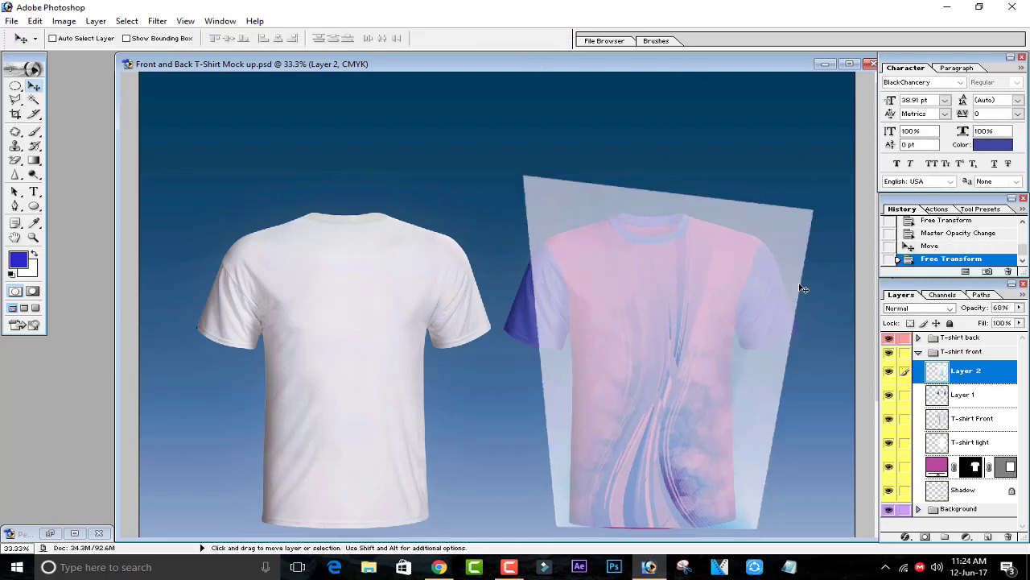
left_click(1019, 308)
left_click_drag(994, 322, 1017, 320)
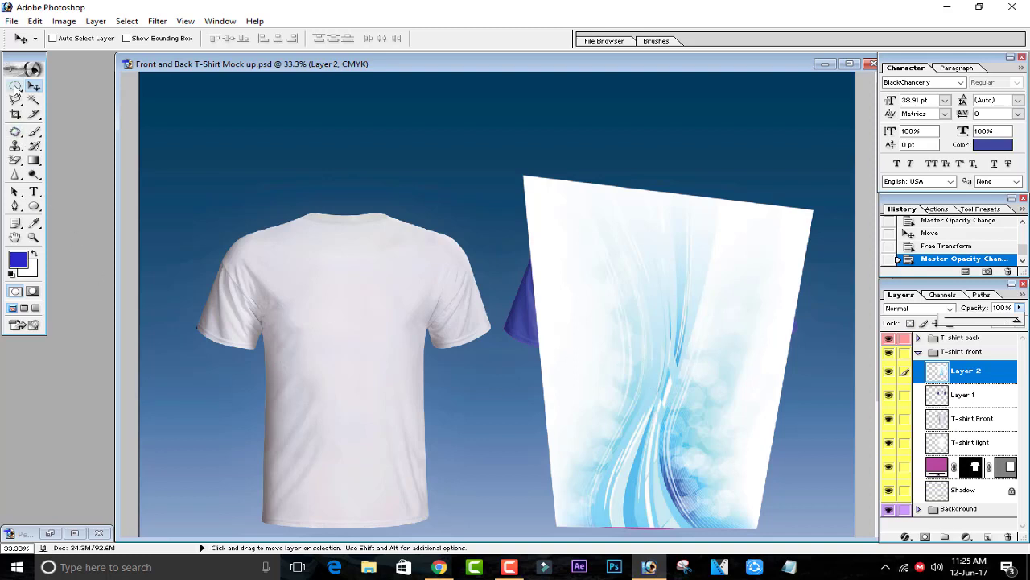
Switch to the regular Eraser with a 700 brush, and try one stroke along the artwork's left edge, undoing it.
left_click(17, 157)
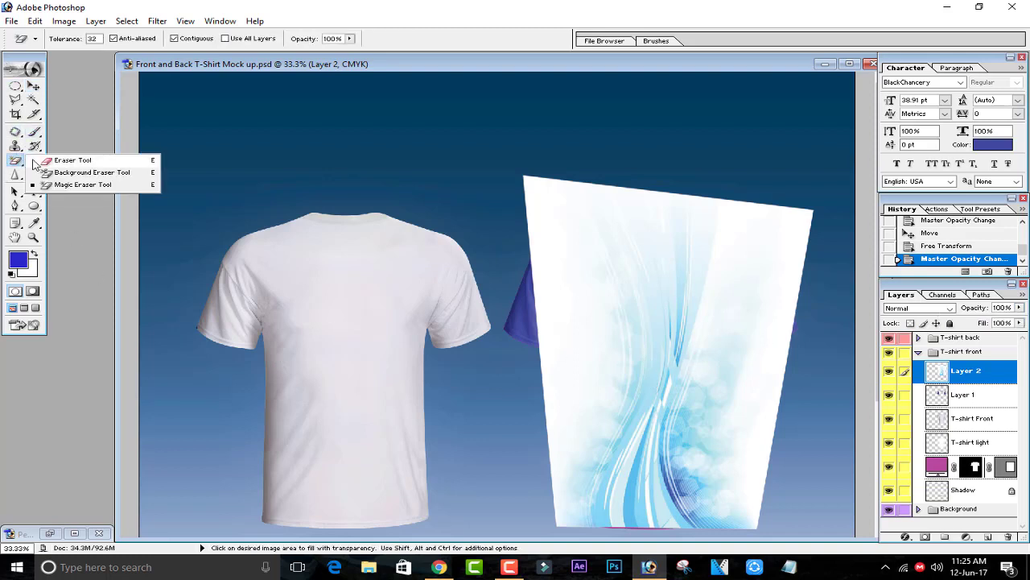
left_click(33, 161)
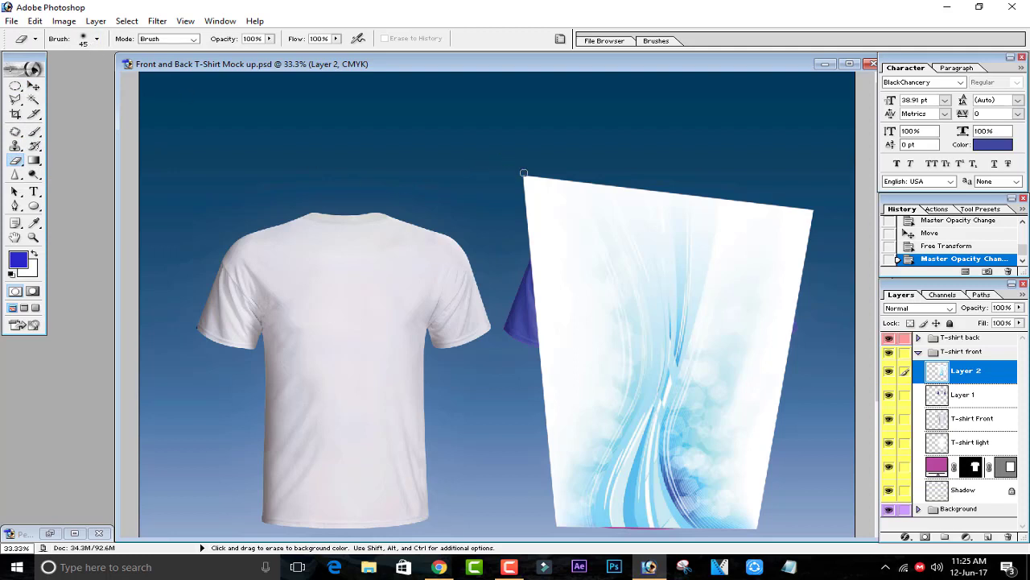
key("bracketright")
key("bracketright")
key("bracketright")
key("bracketright")
key("bracketright")
key("bracketright")
key("bracketright")
key("bracketright")
key("bracketright")
key("bracketright")
key("bracketright")
key("bracketright")
key("bracketright")
key("bracketright")
key("bracketright")
key("bracketright")
key("bracketleft")
key("bracketleft")
key("bracketleft")
key("bracketleft")
key("bracketleft")
key("bracketleft")
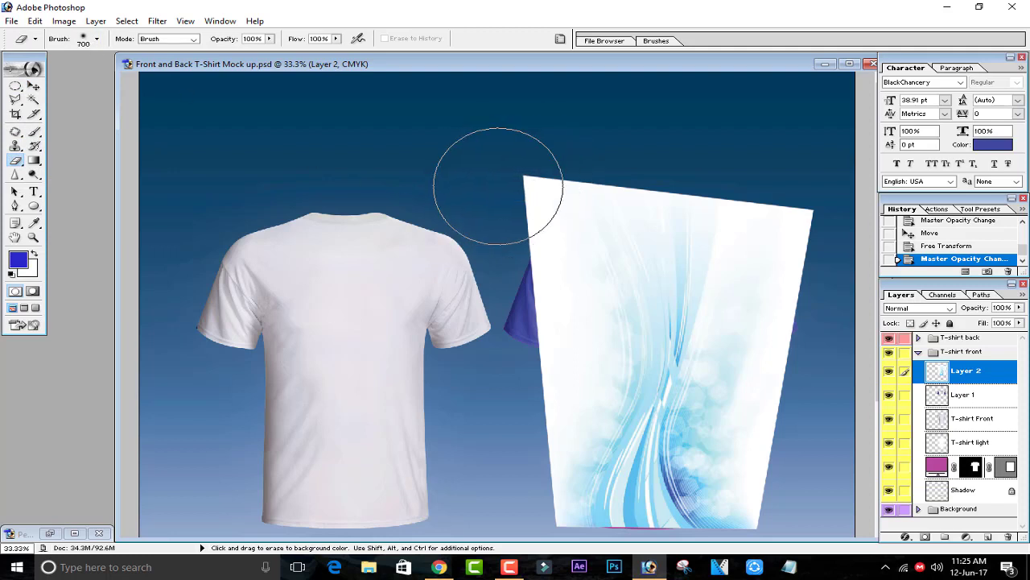
mouse_move(499, 186)
left_mouse_down()
mouse_move(531, 237)
mouse_move(519, 318)
mouse_move(541, 377)
mouse_move(518, 437)
mouse_move(528, 411)
mouse_move(525, 445)
mouse_move(539, 453)
mouse_move(532, 449)
mouse_move(531, 483)
left_mouse_up()
key("ctrl+z")
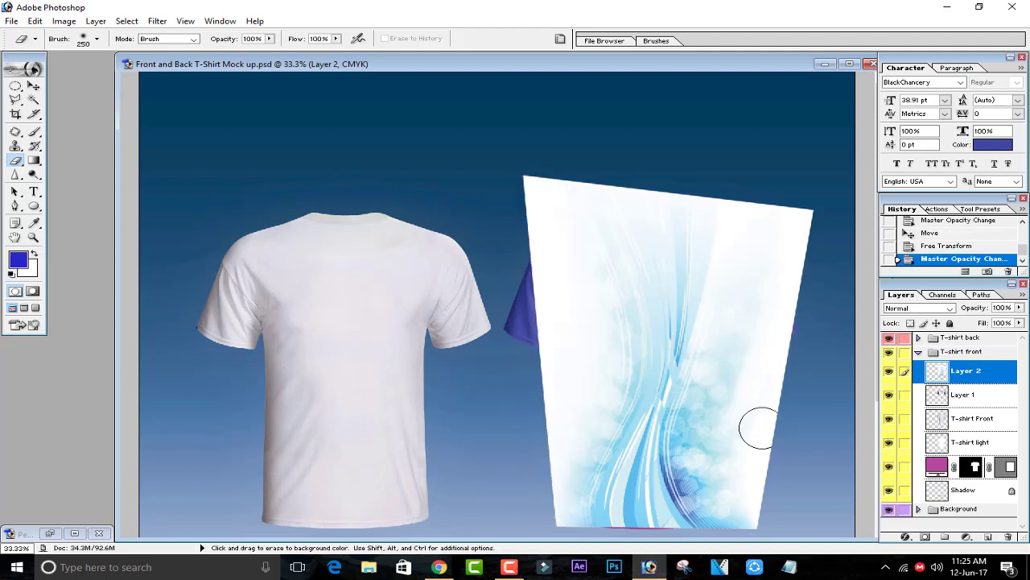
Load the shirt-shaped mask of the front T-shirt's colour layer as a selection and invert it.
left_click(972, 467)
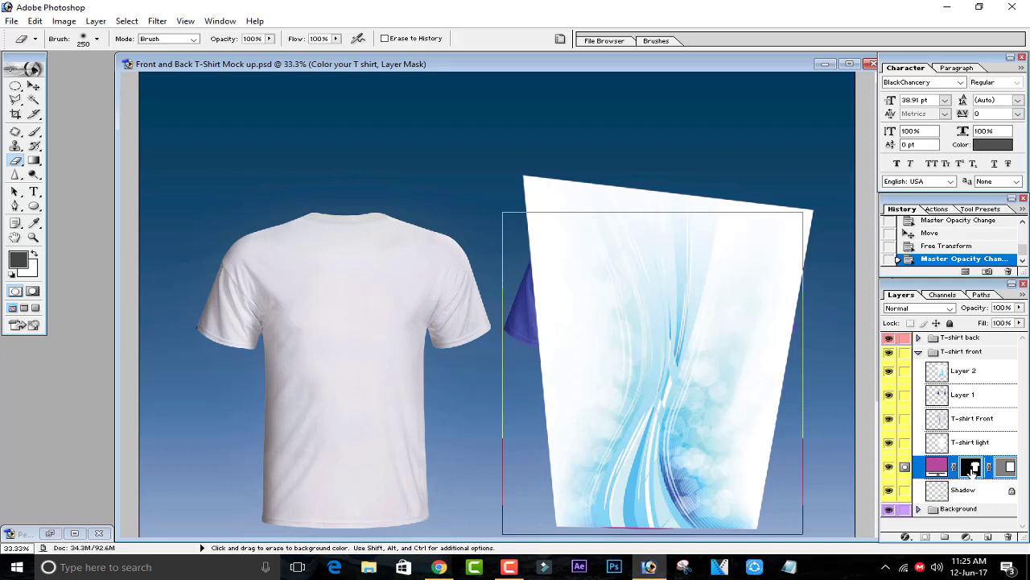
left_click(971, 471, "ctrl")
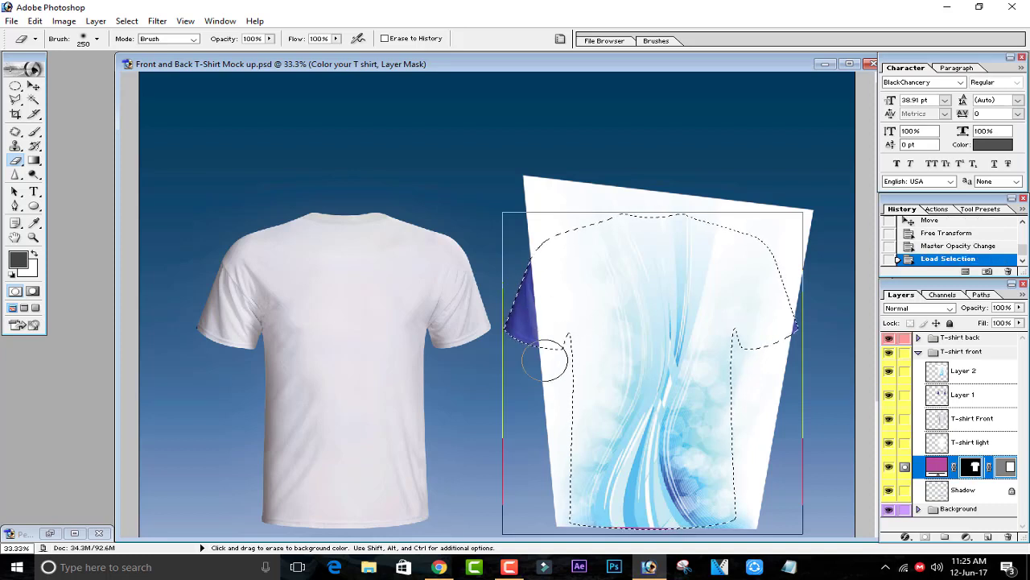
left_click_drag(546, 376, 544, 228)
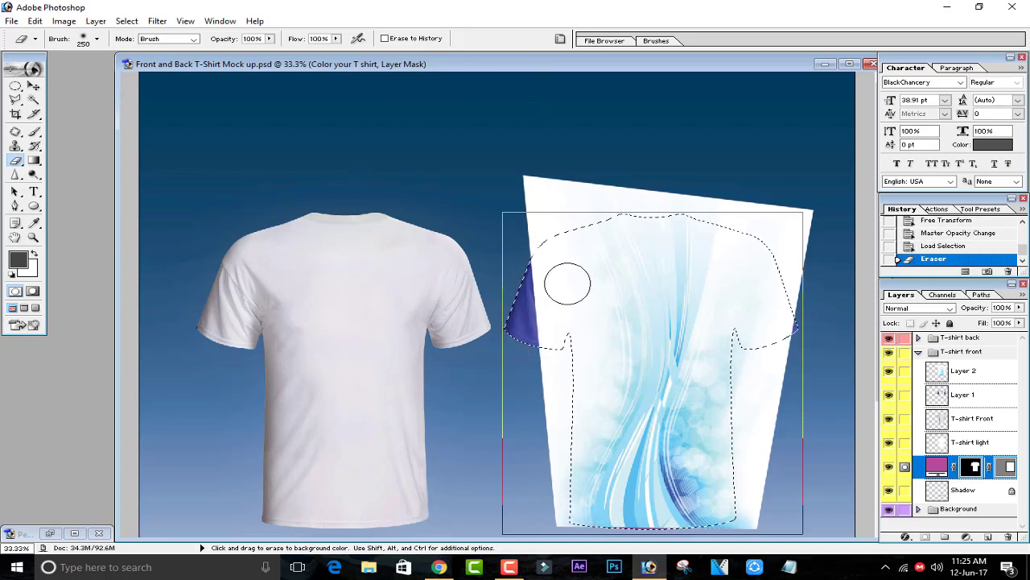
key("ctrl+shift+i")
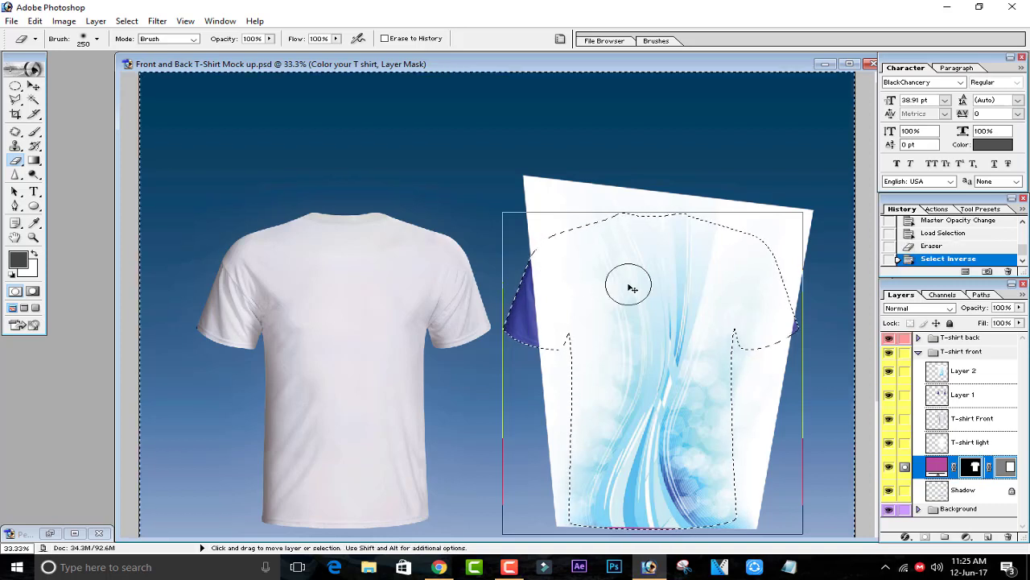
mouse_move(517, 348)
left_mouse_down()
mouse_move(536, 417)
mouse_move(530, 388)
left_mouse_up()
key("ctrl+z")
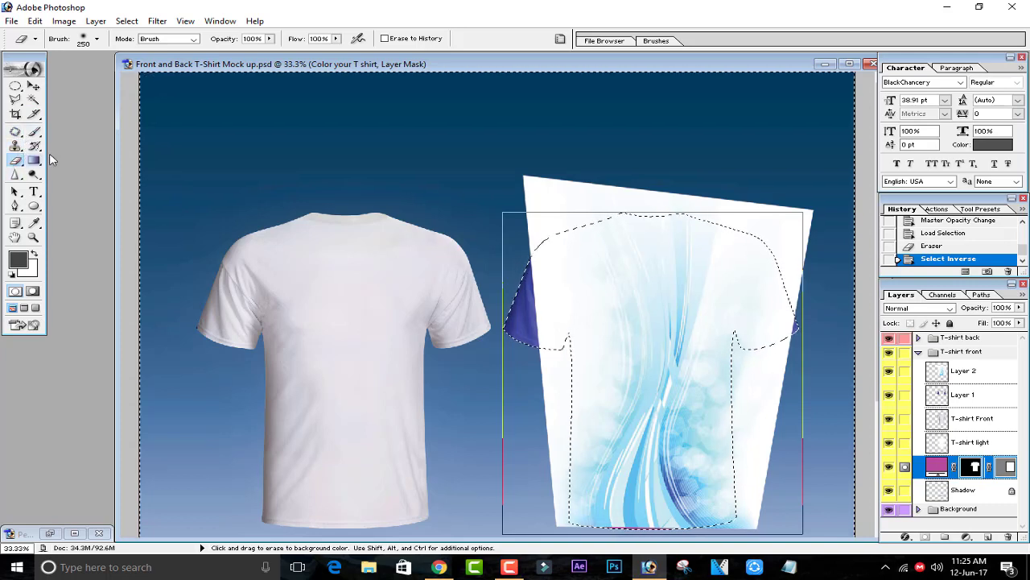
Erase the parts of Layer 2's artwork that extend beyond the front T-shirt's outline, using a 250 brush.
left_click(974, 376)
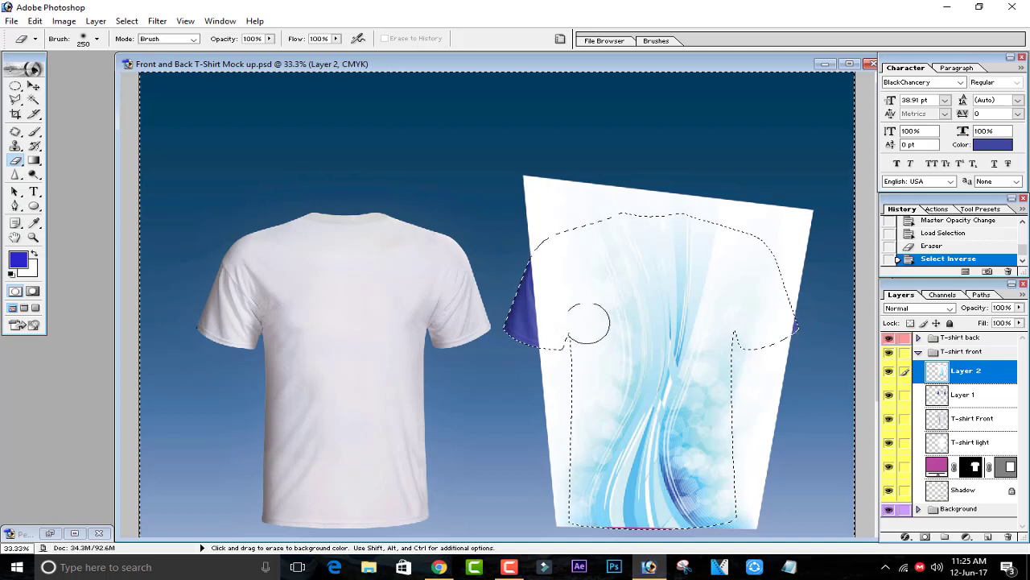
mouse_move(589, 324)
left_mouse_down()
mouse_move(537, 349)
mouse_move(556, 388)
left_mouse_up()
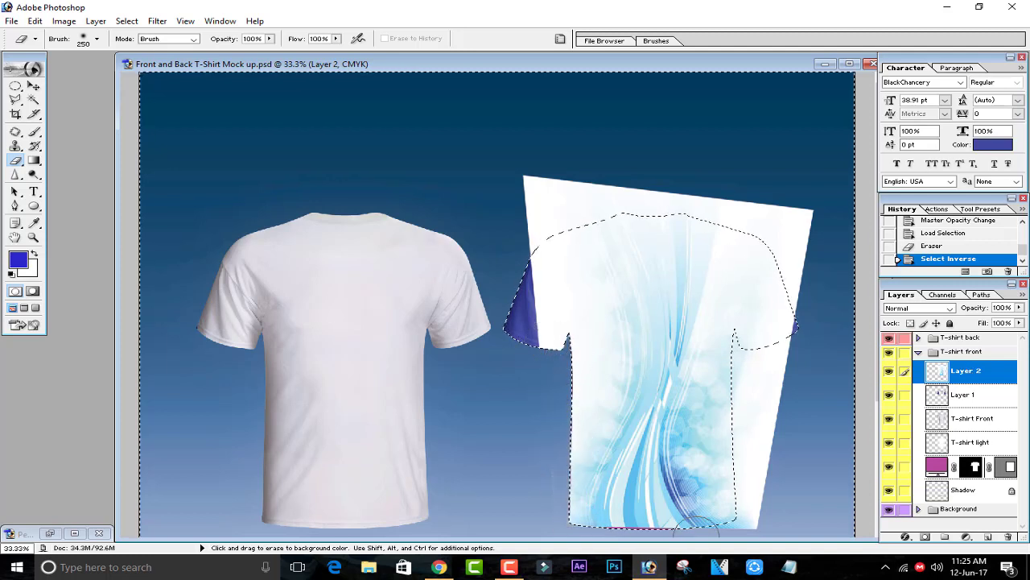
mouse_move(697, 525)
left_mouse_down()
mouse_move(791, 530)
mouse_move(741, 494)
mouse_move(759, 430)
left_mouse_up()
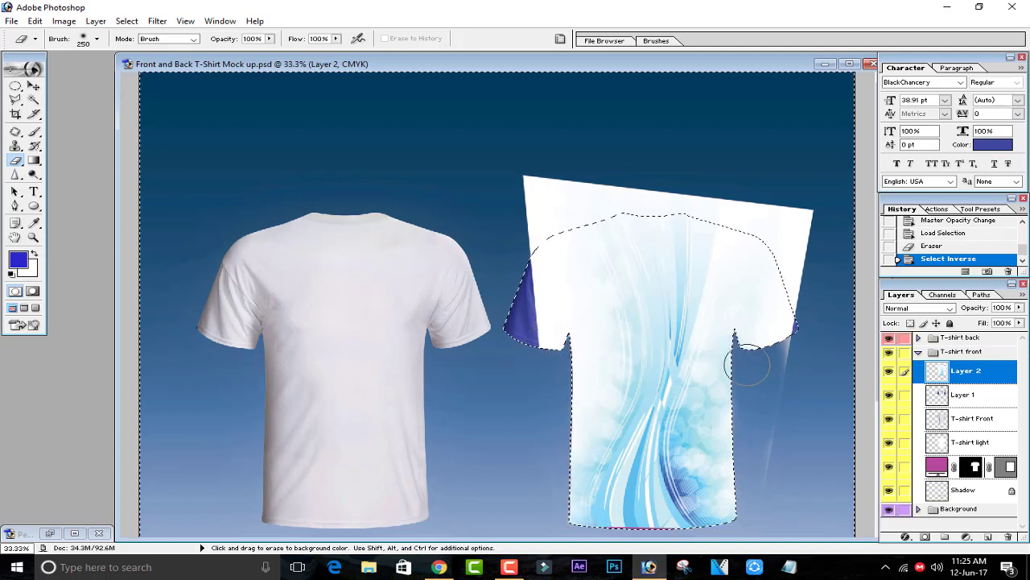
left_click_drag(787, 266, 814, 190)
mouse_move(788, 237)
left_mouse_down()
mouse_move(766, 198)
mouse_move(633, 207)
mouse_move(609, 199)
mouse_move(552, 121)
mouse_move(588, 175)
mouse_move(604, 153)
left_mouse_up()
Load Layer 1's collar and sleeve areas as a selection and erase over the collar and right sleeve on Layer 1.
left_click(948, 394)
left_click(946, 399, "ctrl")
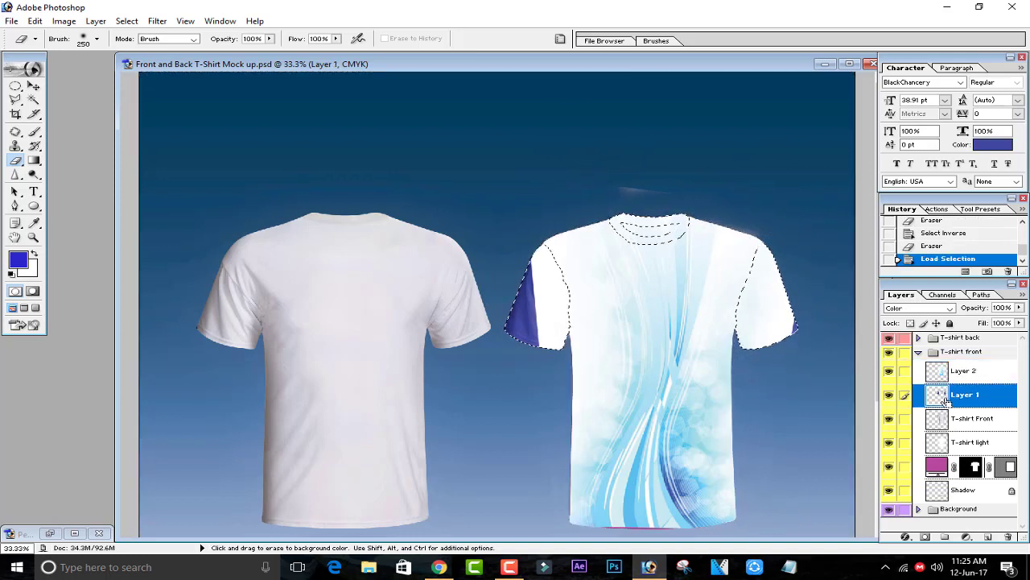
left_click_drag(667, 235, 588, 193)
left_click_drag(777, 300, 834, 313)
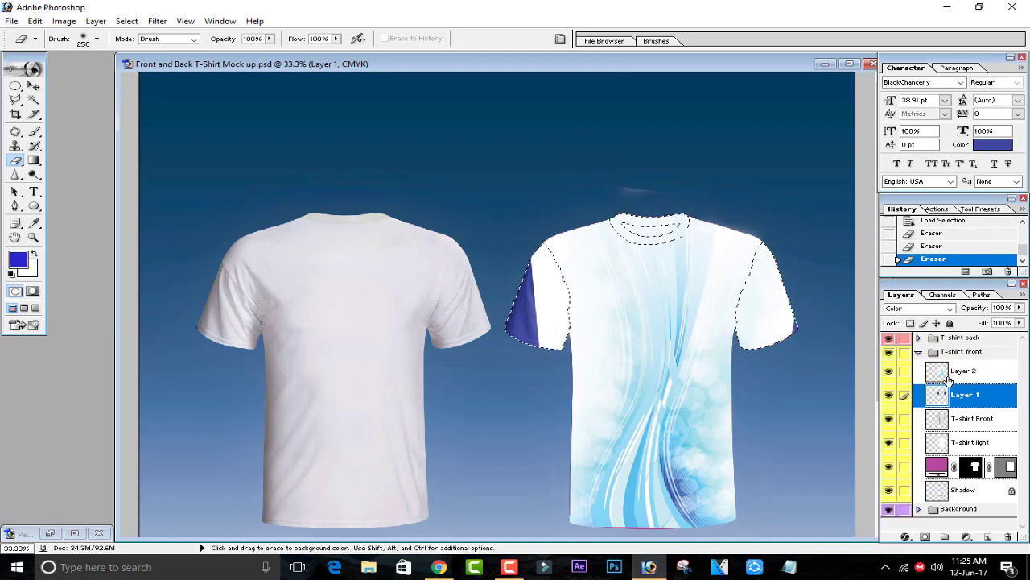
Try to erase Layer 2's artwork over the selected collar, and step back in the history to before those strokes.
left_click(962, 372)
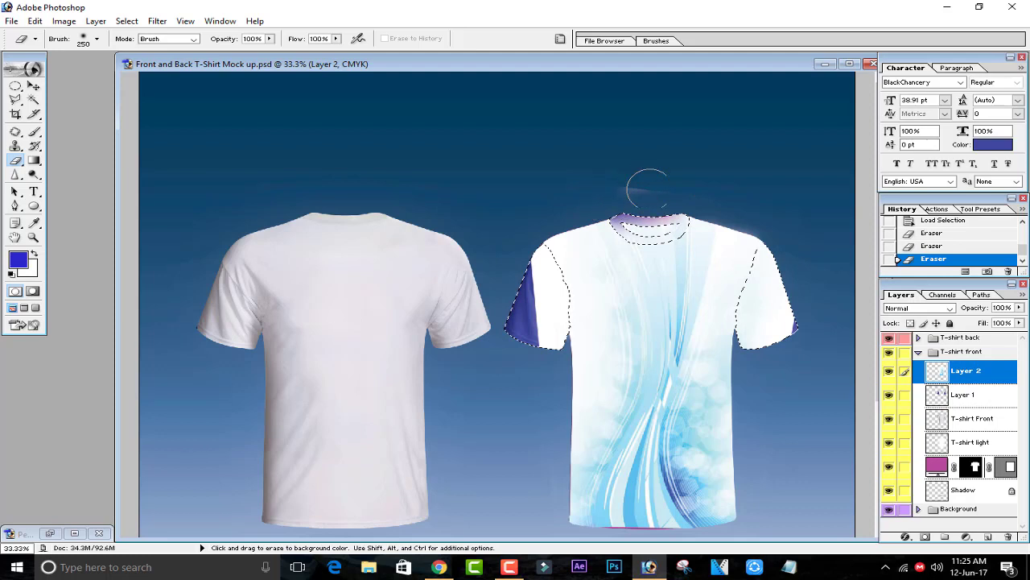
left_click_drag(620, 231, 619, 227)
key("ctrl+z")
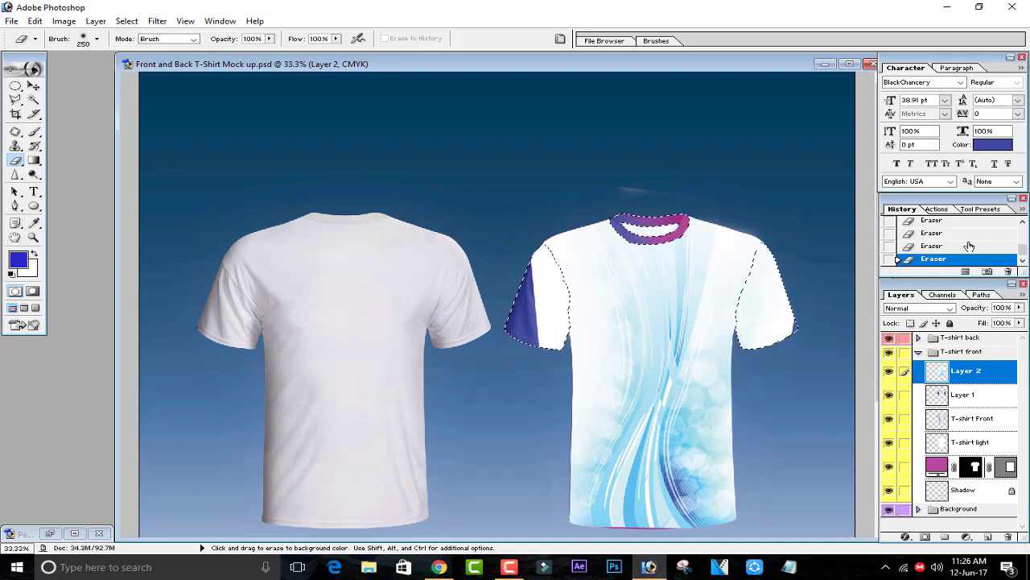
left_click(969, 246)
scroll(969, 247, "up", 1)
left_click(966, 246)
scroll(965, 246, "up", 1)
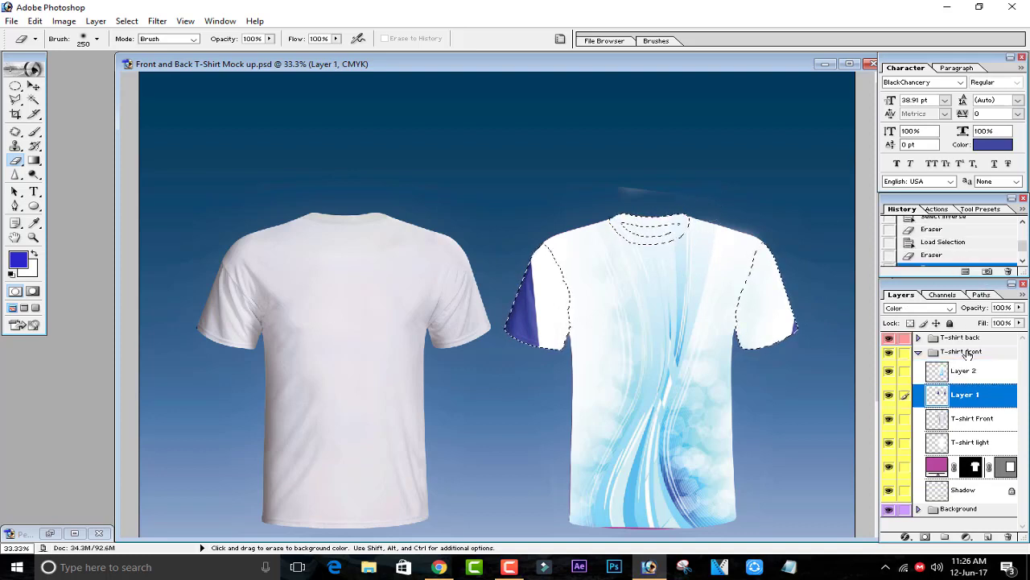
Step back in the history to the loaded collar-and-sleeve selection, undoing the eraser strokes made since.
left_click(622, 238)
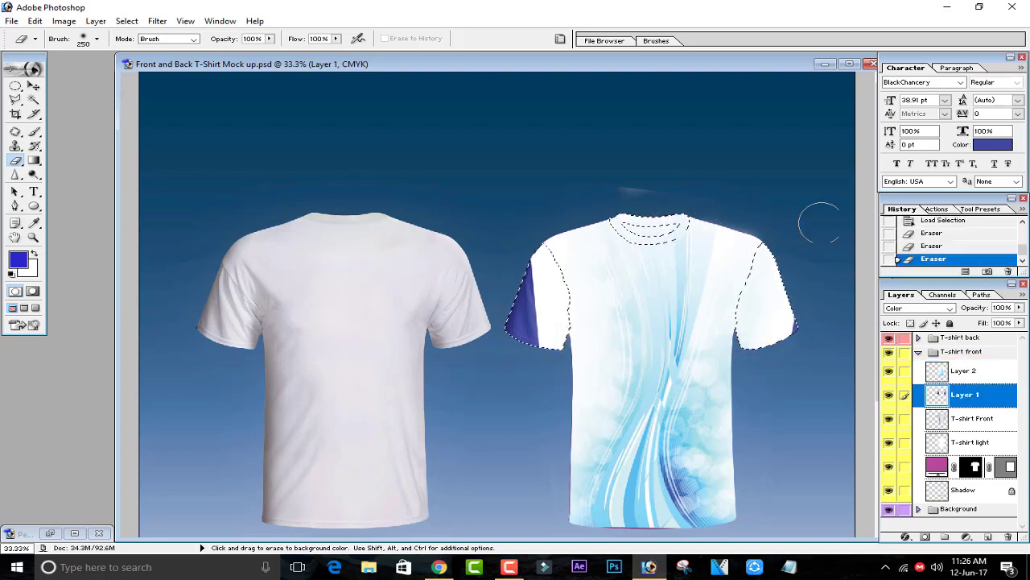
left_click(939, 242)
left_click(968, 368)
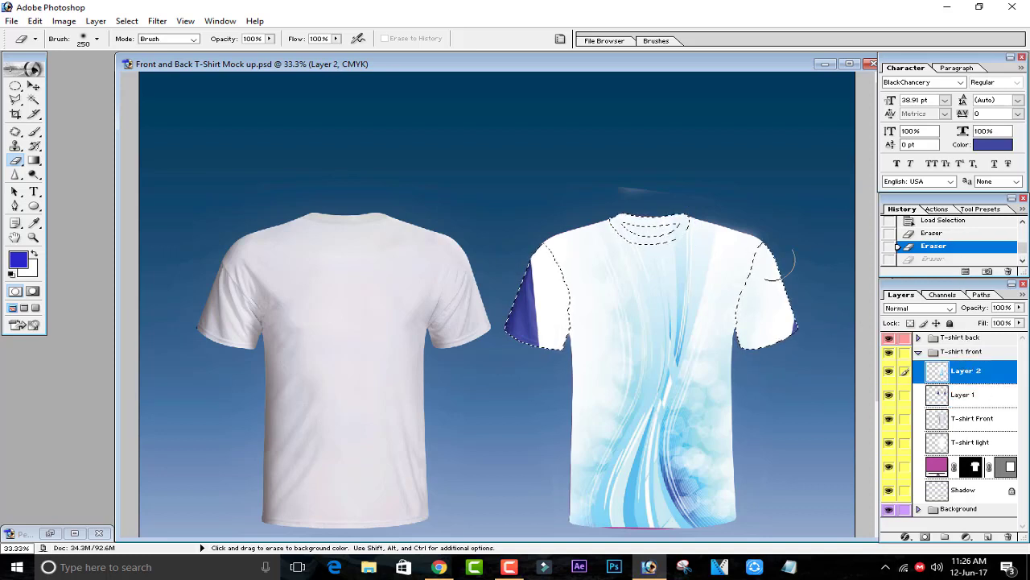
left_click(974, 256)
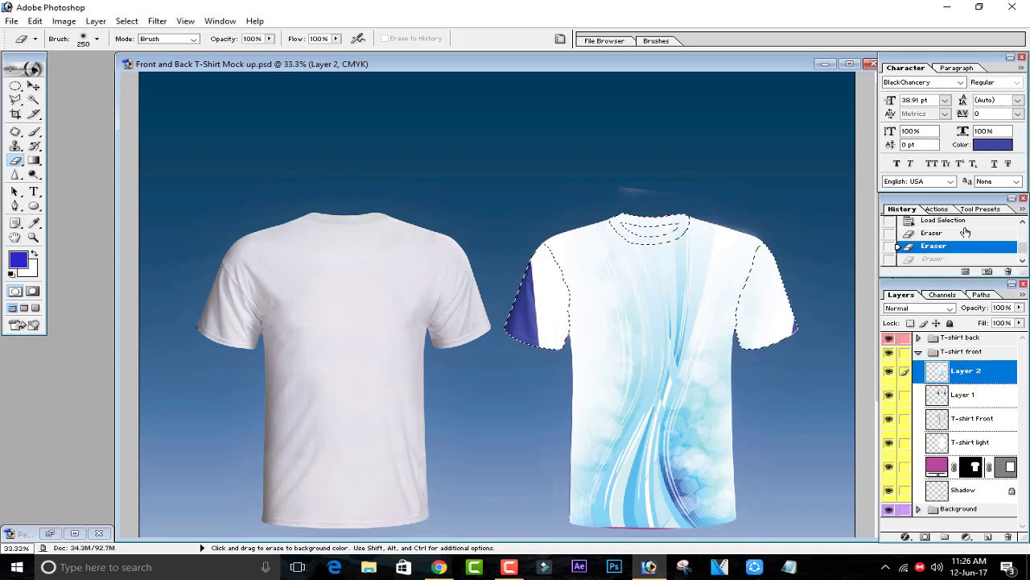
left_click(964, 226)
Erase Layer 2's artwork over the selected collar and both sleeves of the front T-shirt.
left_click(973, 374)
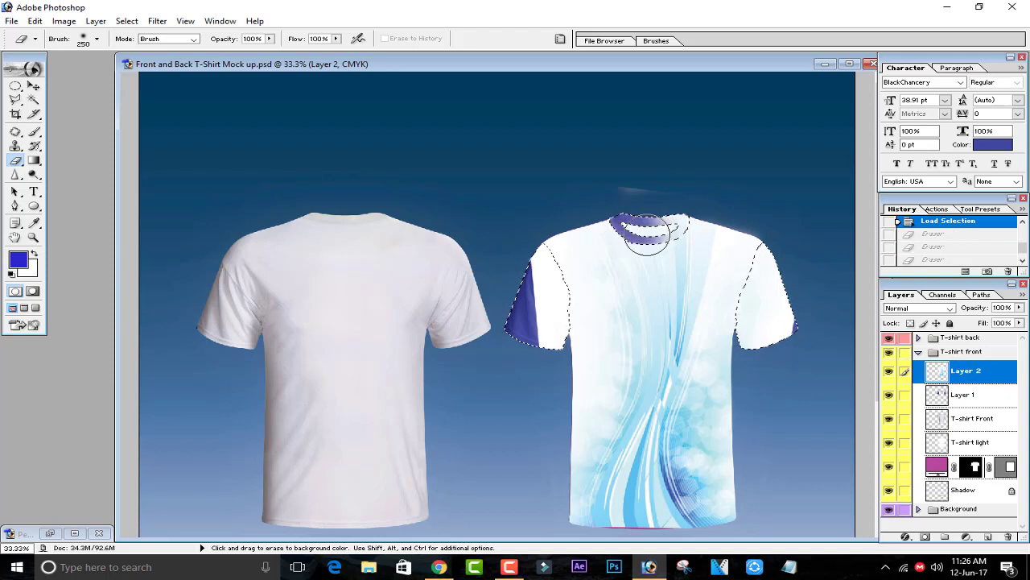
left_click_drag(648, 235, 685, 226)
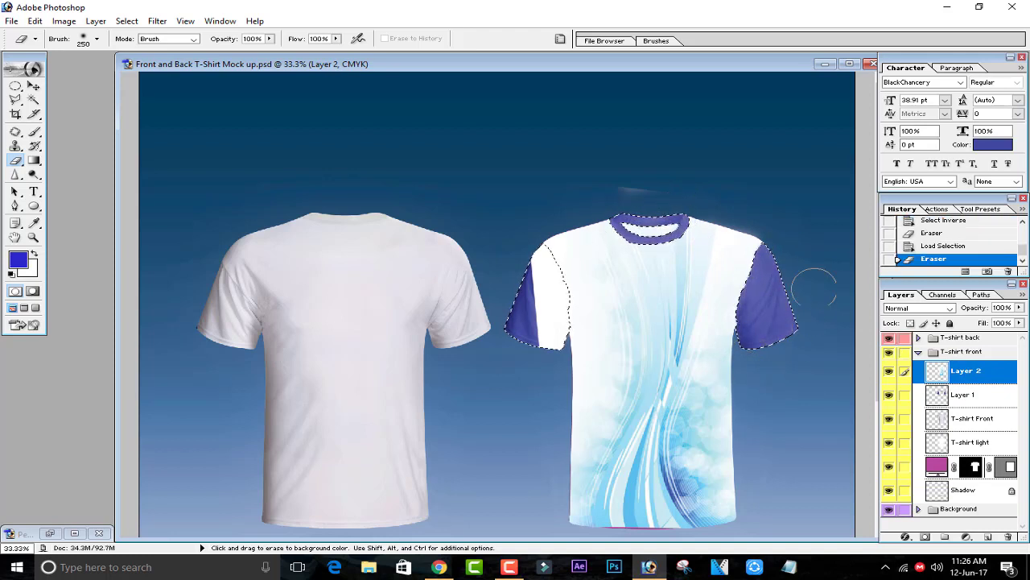
left_click_drag(814, 288, 808, 287)
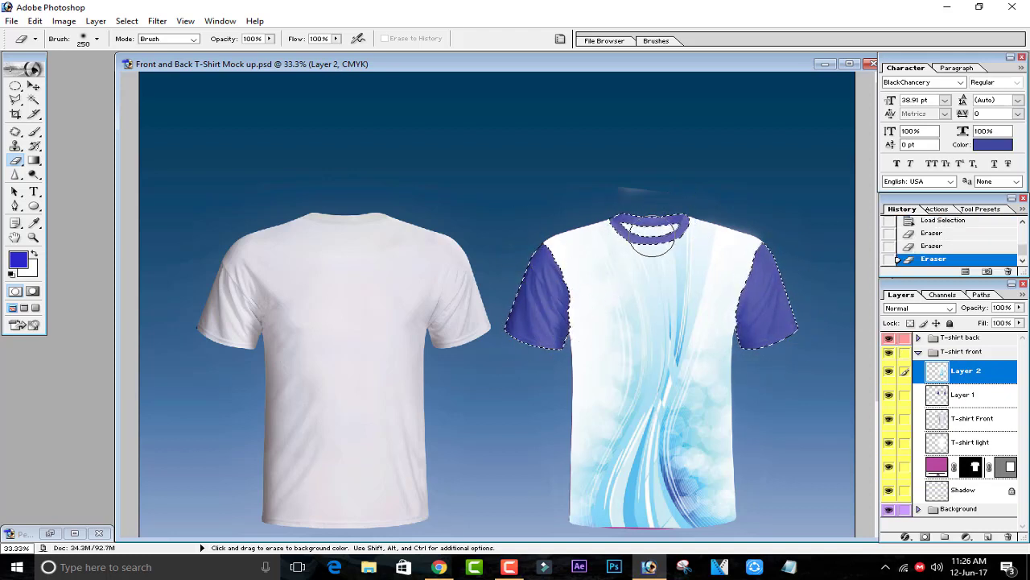
left_click(663, 196)
Toggle the visibility of Layer 1 and Layer 2 to check what each contributes to the front T-shirt.
left_click(974, 442)
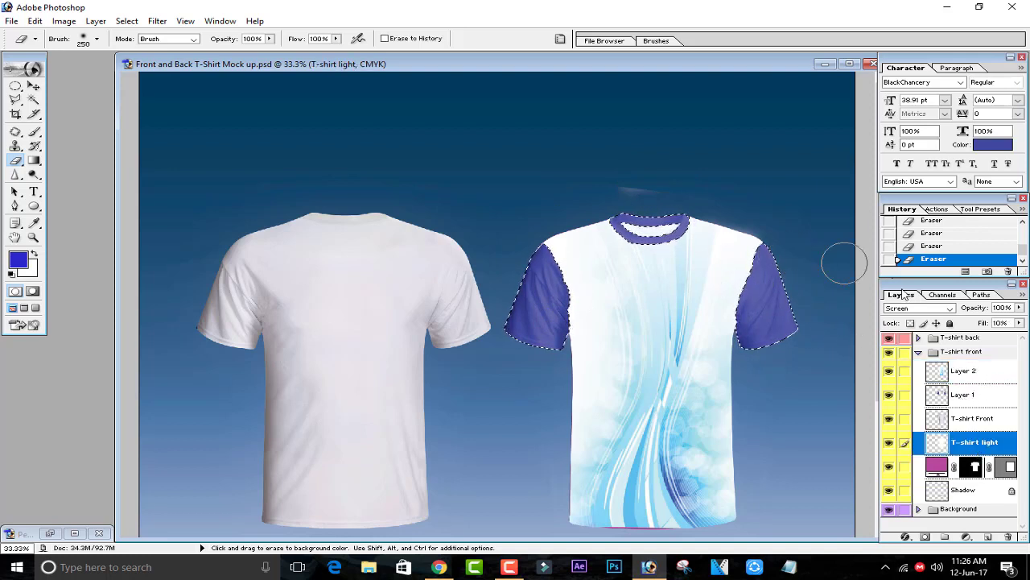
left_click(916, 393)
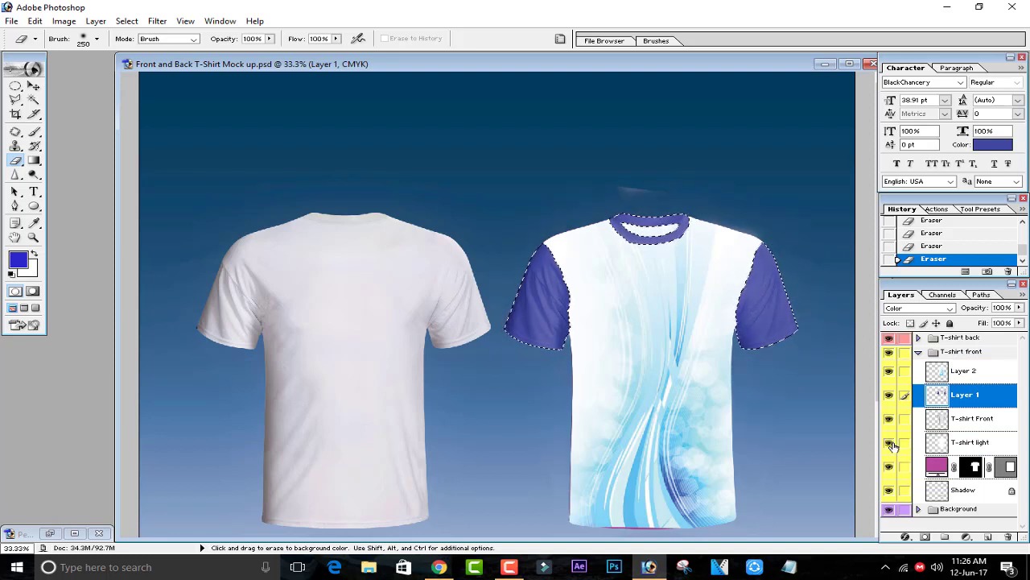
left_click(889, 397)
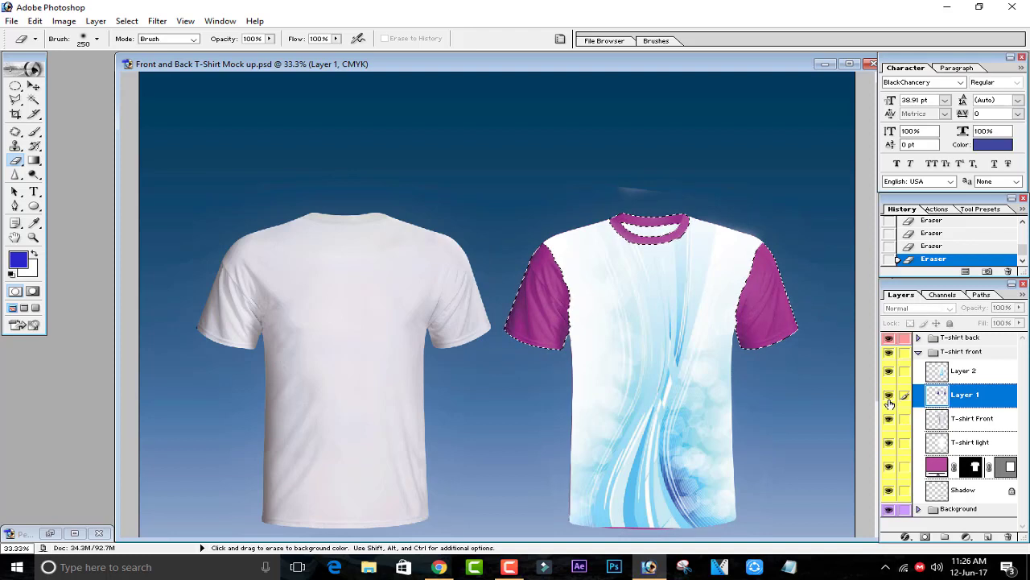
left_click(888, 395)
left_click(889, 372)
left_click(888, 372)
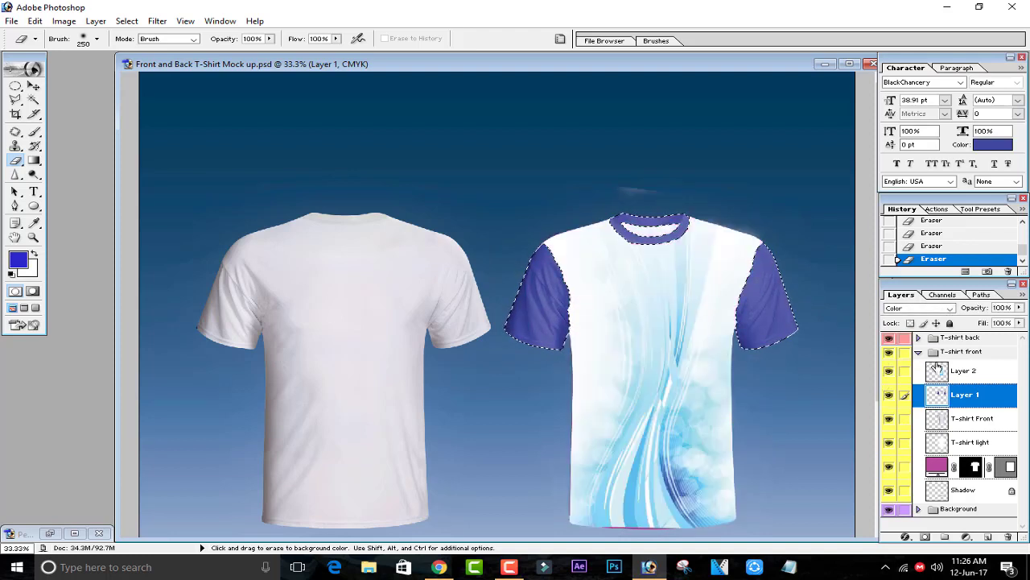
left_click(959, 357)
Clear the selection and erase Layer 2's leftover smudge above the front T-shirt's collar.
left_click(971, 374)
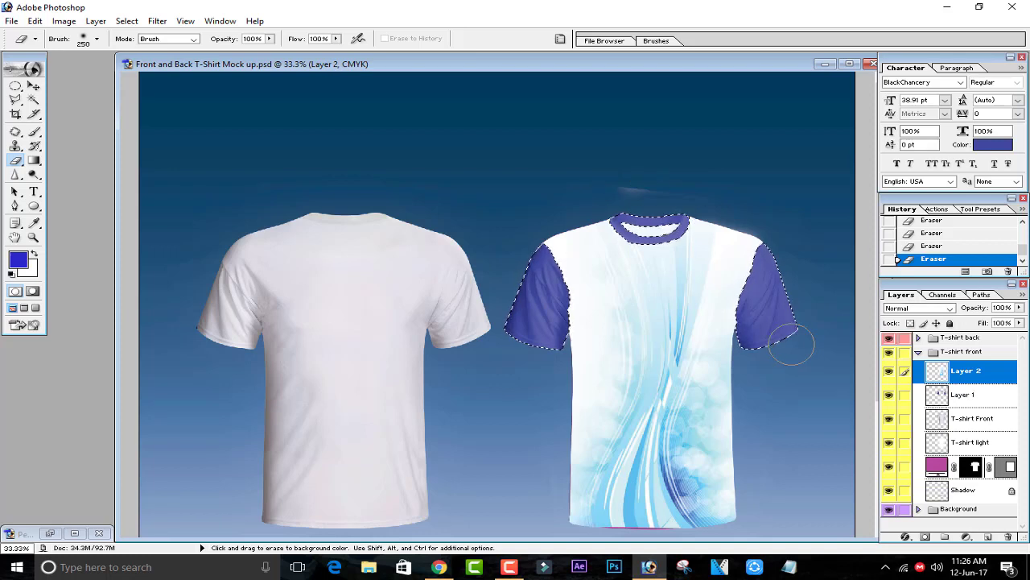
key("ctrl")
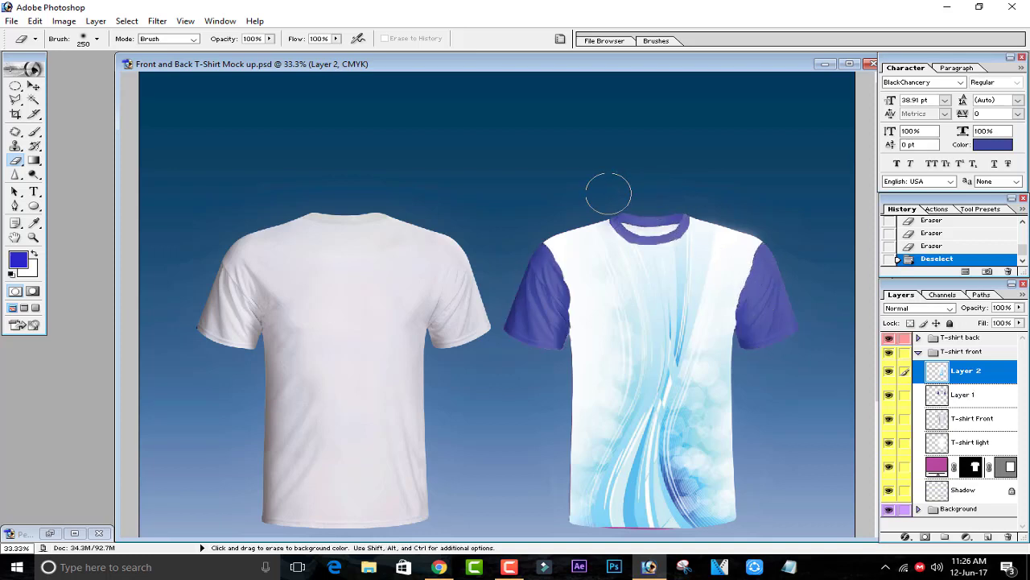
left_click_drag(604, 189, 615, 165)
Erase Layer 2's artwork softly along the front T-shirt's bottom hem.
key("ctrl+minus")
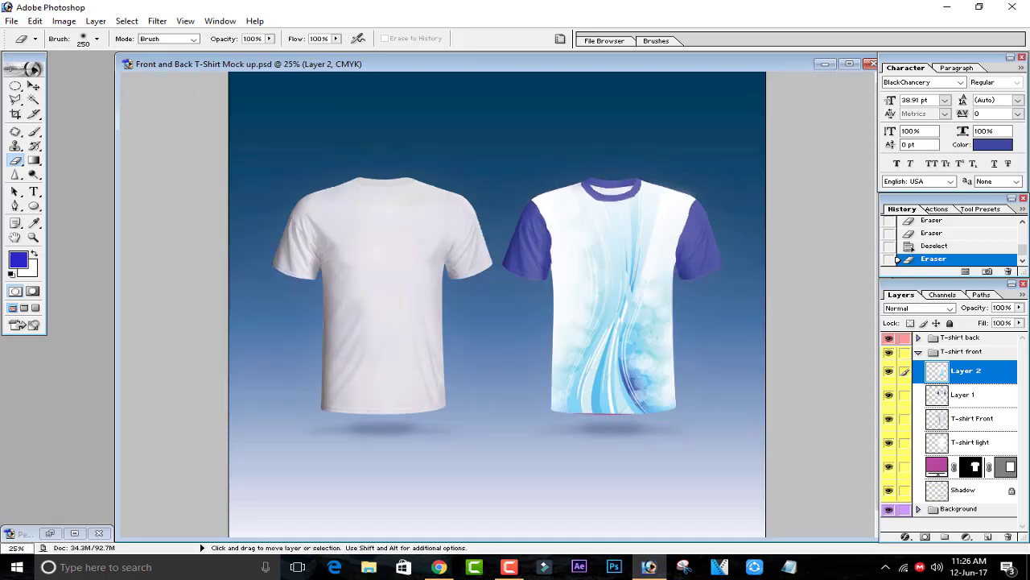
key("ctrl+minus")
key("ctrl+plus")
key("ctrl+plus")
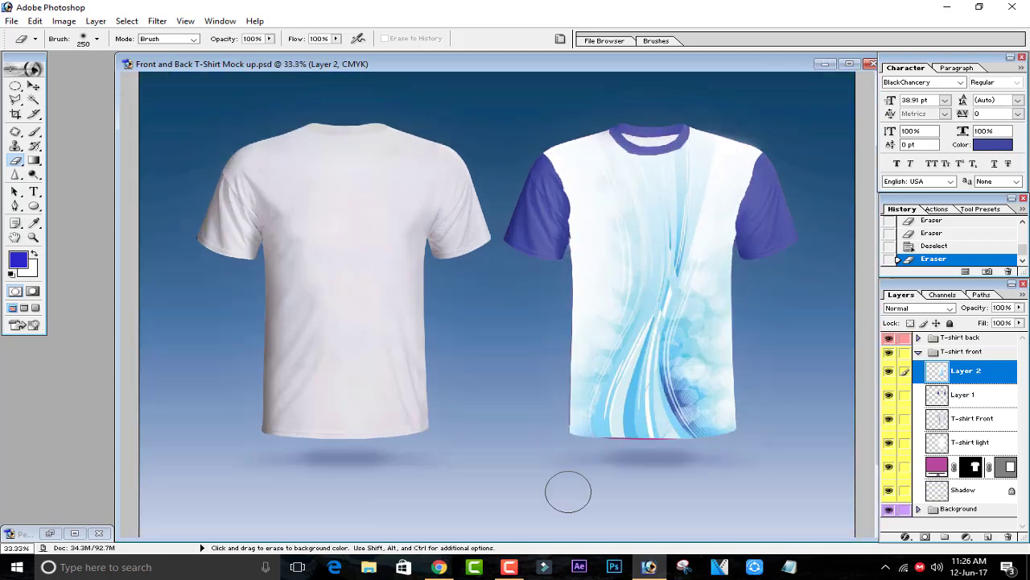
mouse_move(563, 447)
left_mouse_down()
mouse_move(743, 456)
mouse_move(623, 464)
mouse_move(709, 461)
mouse_move(739, 445)
mouse_move(664, 463)
mouse_move(536, 453)
left_mouse_up()
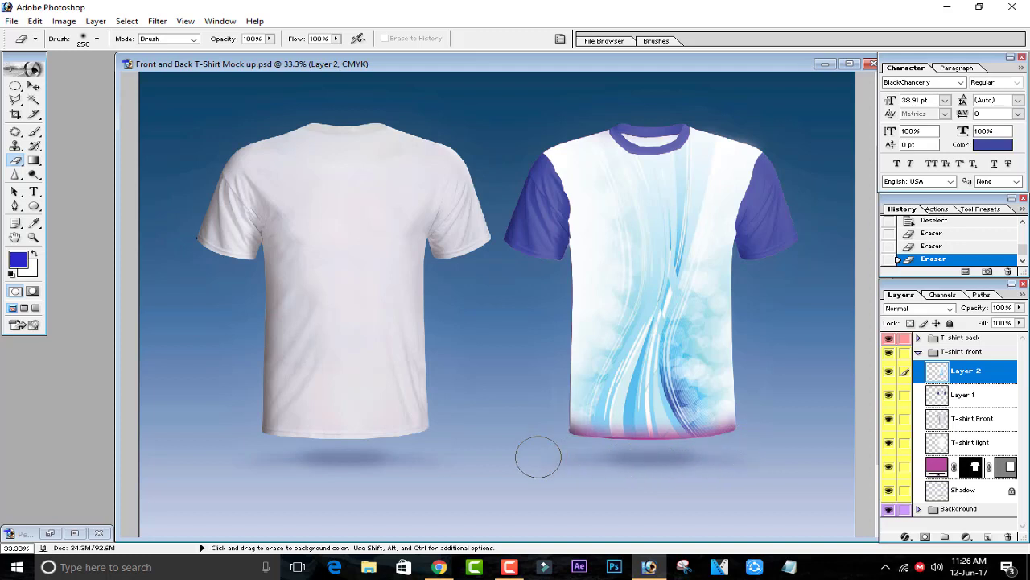
Set the eraser's opacity to 50% and erase Layer 2's artwork over the front T-shirt's left shoulder and chest side.
key("space")
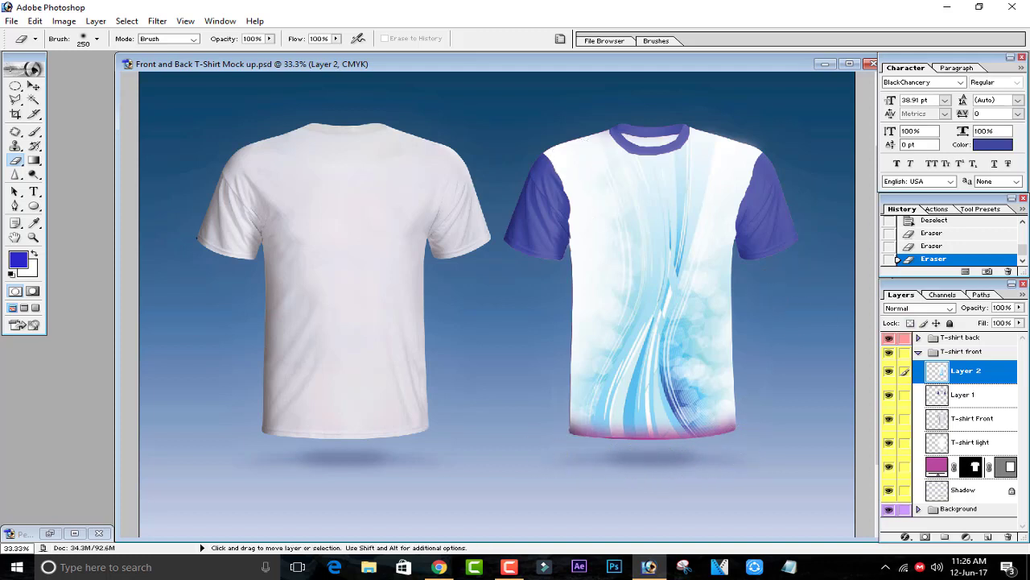
key("ctrl+plus")
key("ctrl+plus")
mouse_move(739, 241)
left_mouse_down()
mouse_move(454, 319)
mouse_move(407, 379)
left_mouse_up()
left_click(271, 39)
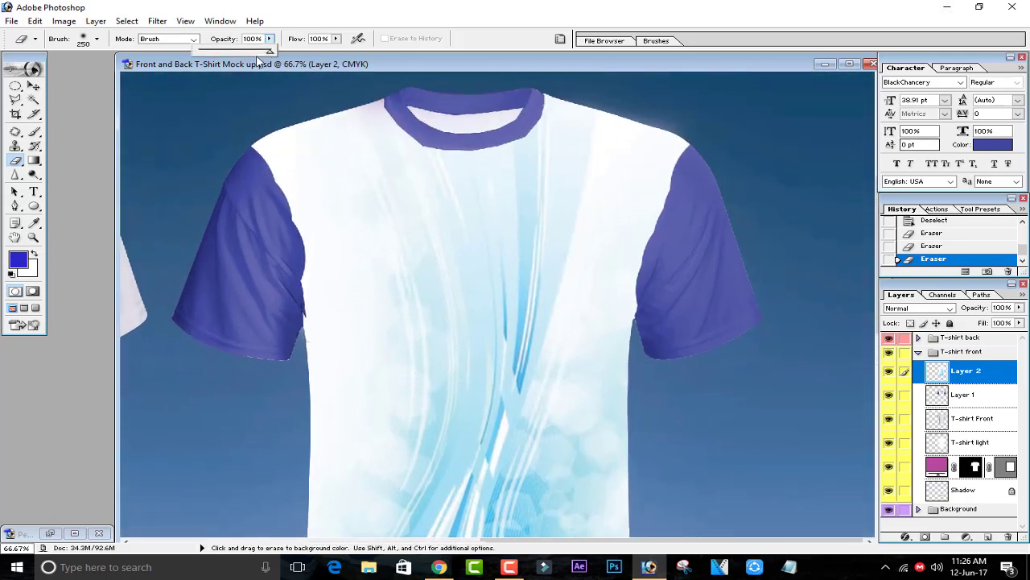
left_click_drag(298, 133, 322, 438)
mouse_move(272, 165)
left_mouse_down()
mouse_move(282, 142)
mouse_move(304, 170)
mouse_move(320, 338)
left_mouse_up()
Fade Layer 2's artwork along the left and right edges of the front T-shirt's lower body.
key("space")
left_click_drag(455, 395, 515, 230)
mouse_move(359, 193)
left_mouse_down()
mouse_move(322, 507)
mouse_move(334, 479)
left_mouse_up()
mouse_move(676, 326)
left_mouse_down()
mouse_move(683, 491)
mouse_move(740, 438)
left_mouse_up()
mouse_move(731, 351)
left_mouse_down()
mouse_move(715, 321)
mouse_move(719, 262)
left_mouse_up()
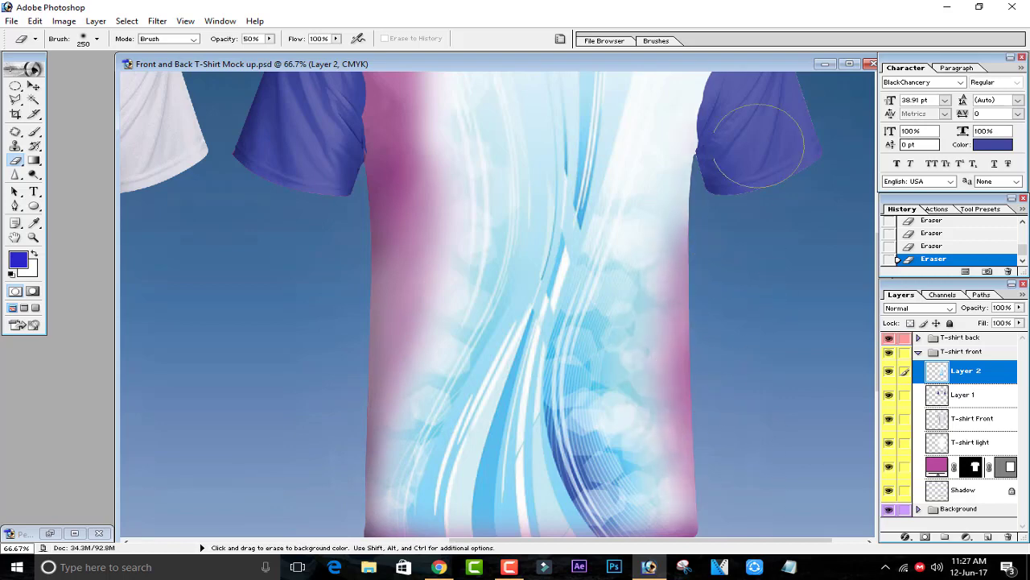
Erase Layer 2's artwork across the front T-shirt's shoulders, the area below the collar and the right chest side.
key("space")
left_click_drag(789, 185, 730, 409)
mouse_move(701, 250)
left_mouse_down()
mouse_move(646, 346)
mouse_move(652, 376)
mouse_move(627, 322)
mouse_move(626, 240)
mouse_move(650, 192)
mouse_move(617, 344)
mouse_move(578, 446)
mouse_move(614, 213)
mouse_move(606, 173)
mouse_move(459, 121)
mouse_move(530, 149)
mouse_move(358, 156)
mouse_move(535, 145)
mouse_move(344, 175)
mouse_move(303, 195)
mouse_move(295, 239)
left_mouse_up()
mouse_move(330, 300)
left_mouse_down()
mouse_move(349, 395)
mouse_move(364, 270)
mouse_move(447, 257)
left_mouse_up()
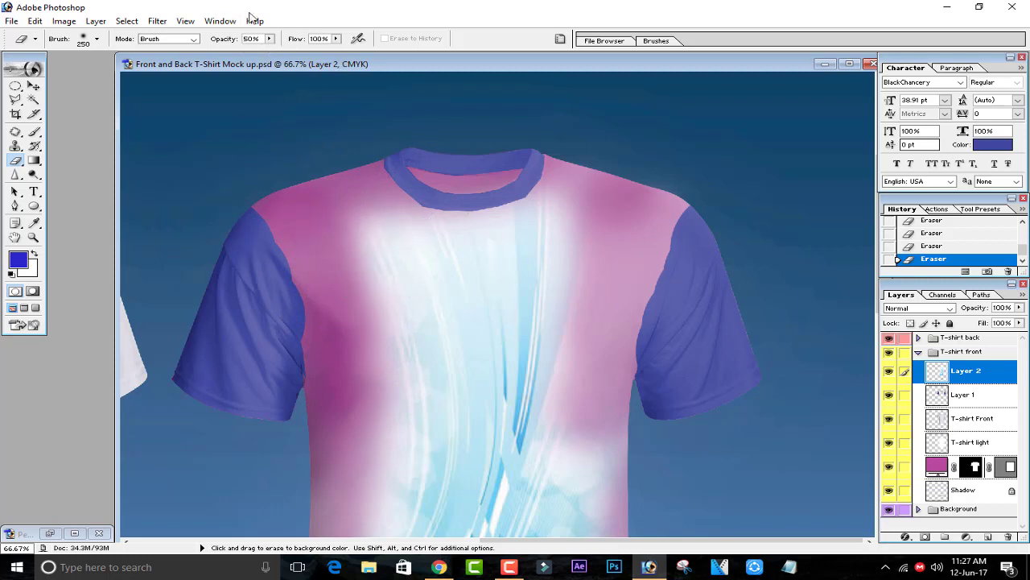
Set the eraser's opacity to 18% and lightly fade Layer 2's artwork down the centre of the chest.
left_click(270, 41)
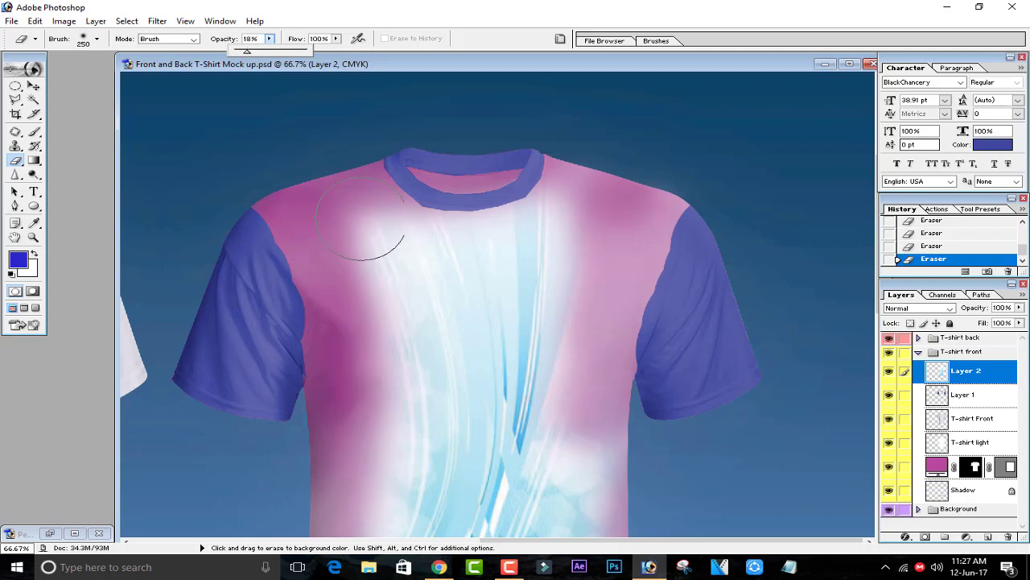
mouse_move(362, 219)
left_mouse_down()
mouse_move(432, 434)
mouse_move(443, 223)
mouse_move(517, 478)
mouse_move(537, 219)
mouse_move(505, 331)
mouse_move(528, 308)
mouse_move(528, 501)
left_mouse_up()
left_click_drag(564, 406, 540, 507)
left_click_drag(620, 369, 672, 225)
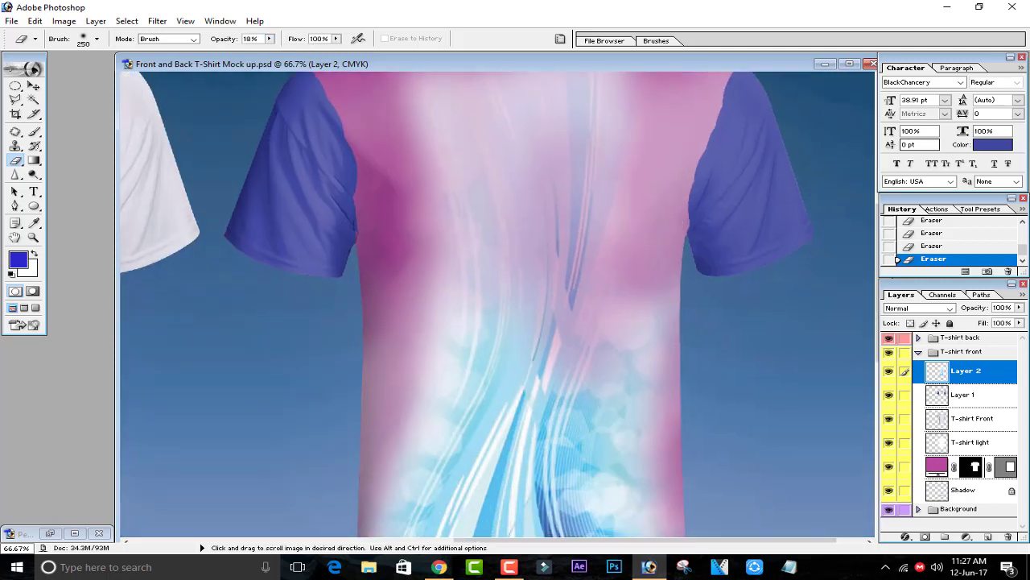
Blend the left side of Layer 2's artwork into the shirt colour with light 18% eraser strokes.
left_click_drag(414, 295, 393, 503)
left_click_drag(433, 264, 399, 503)
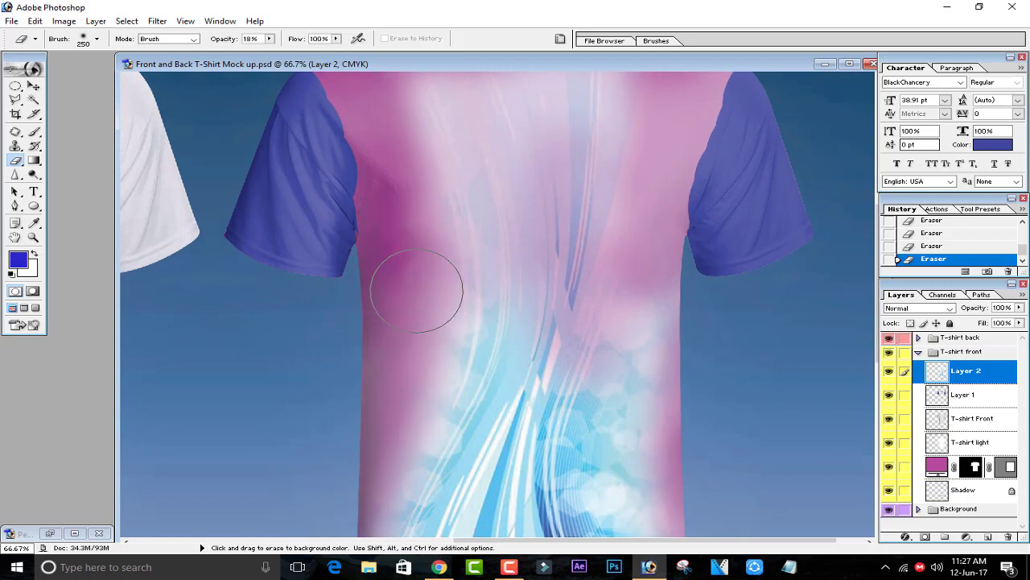
left_click_drag(416, 291, 403, 503)
left_click_drag(428, 444, 458, 305)
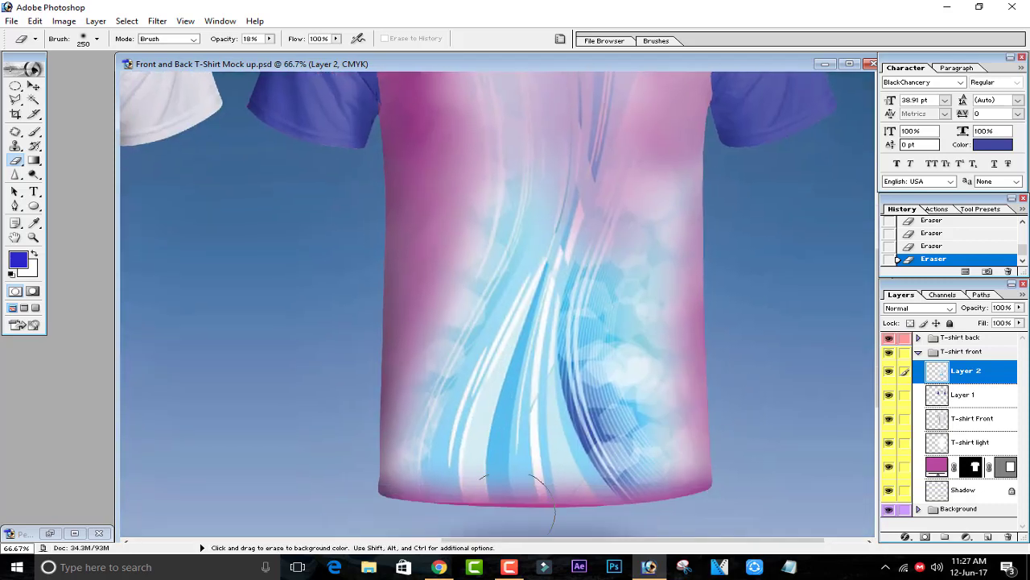
Adjust Layer 2's colours with Hue/Saturation, using hue +60 and saturation +63.
key("ctrl+minus")
key("ctrl+minus")
key("ctrl+minus")
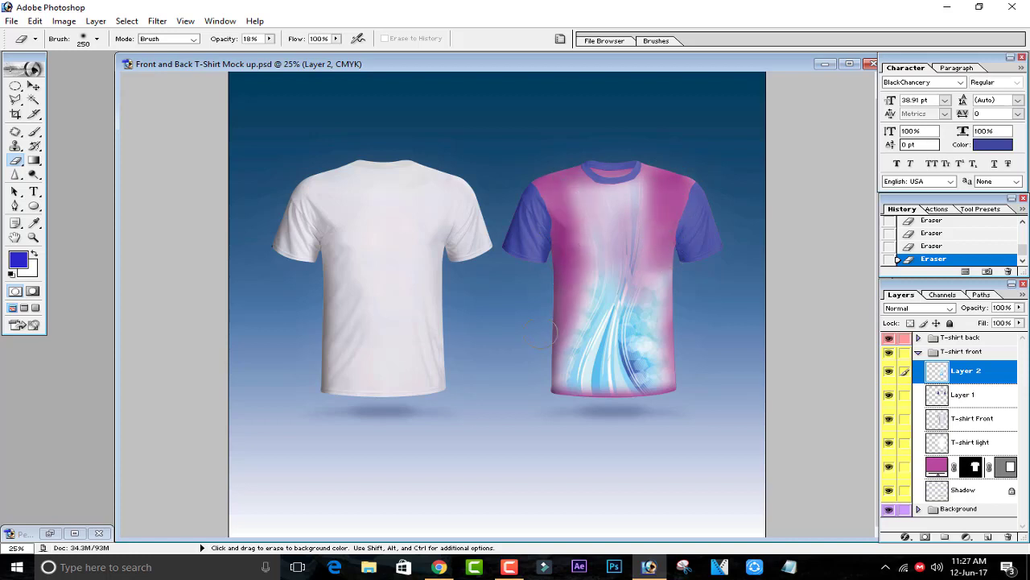
key("ctrl+plus")
key("ctrl+plus")
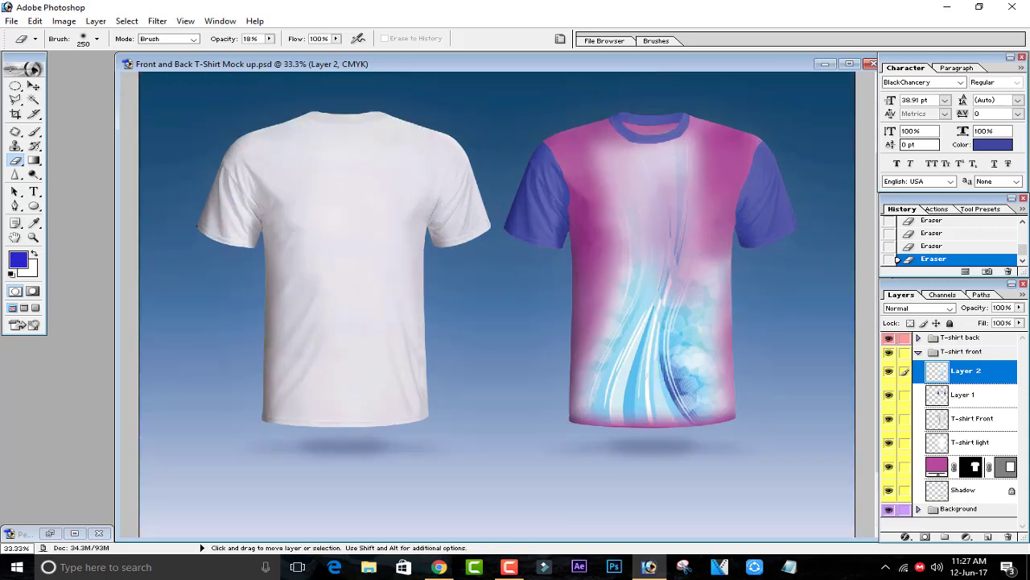
left_click_drag(543, 250, 124, 404)
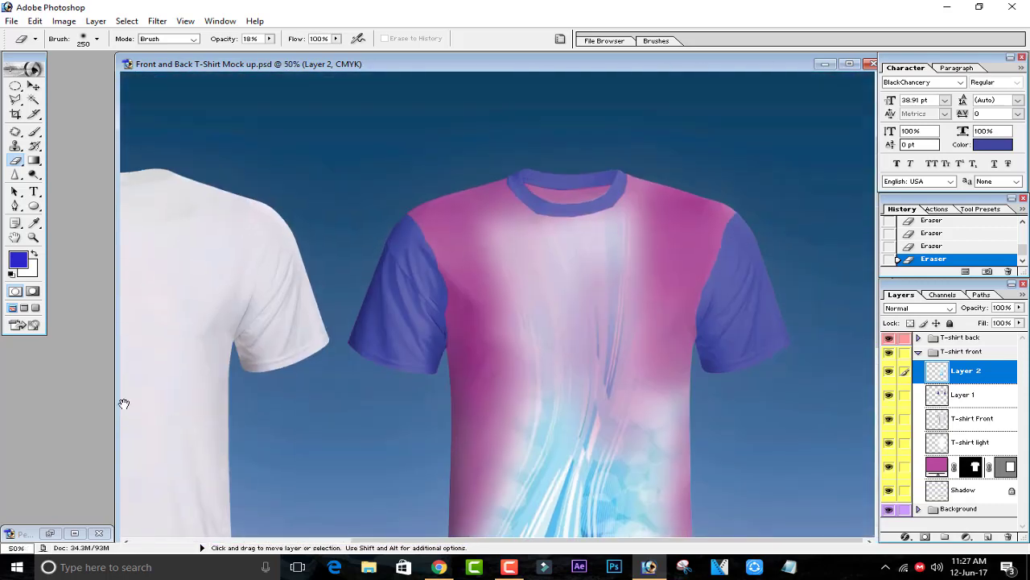
key("ctrl+minus")
key("ctrl+u")
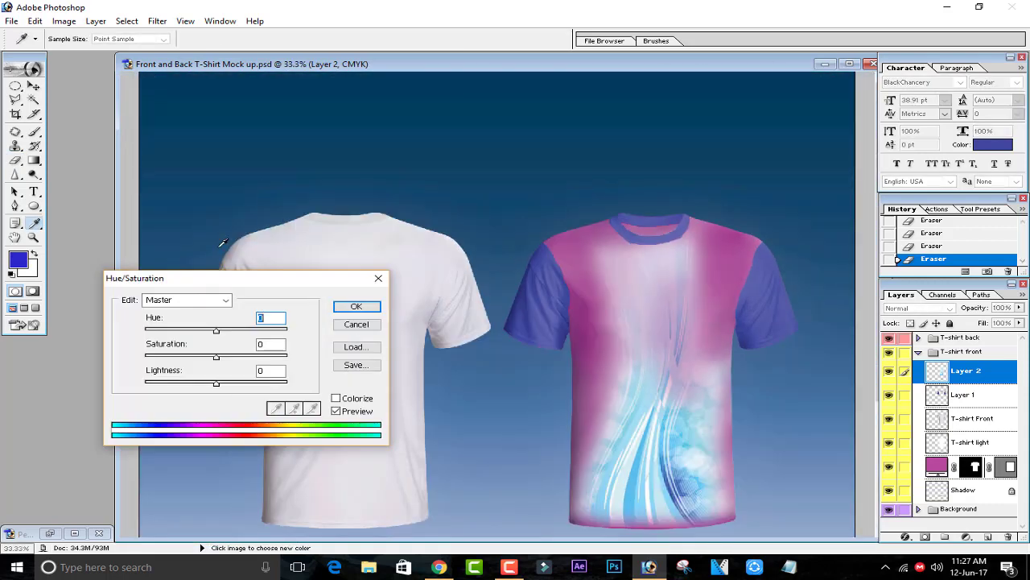
mouse_move(232, 331)
left_mouse_down()
mouse_move(260, 331)
mouse_move(246, 331)
left_mouse_up()
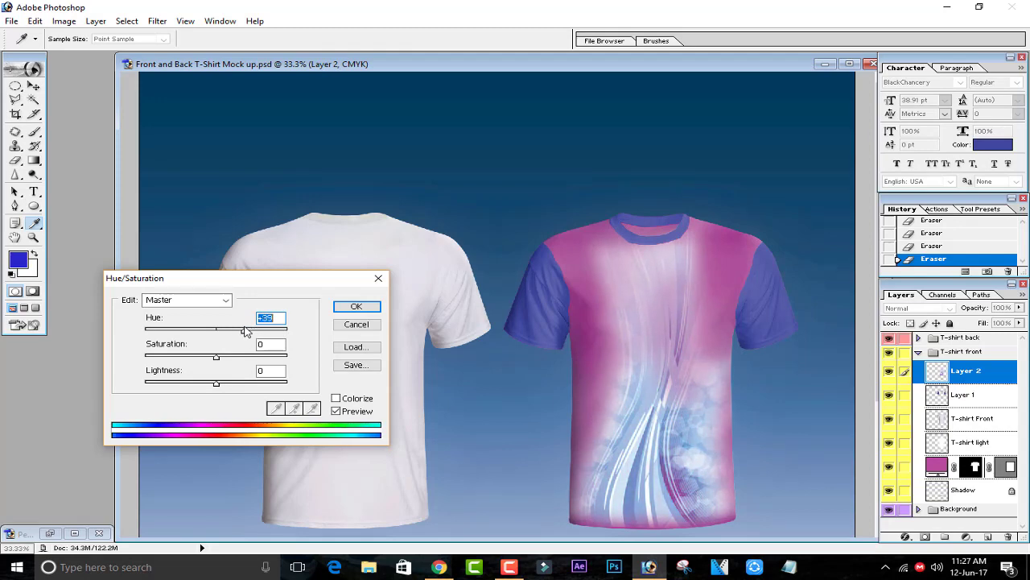
key("Return")
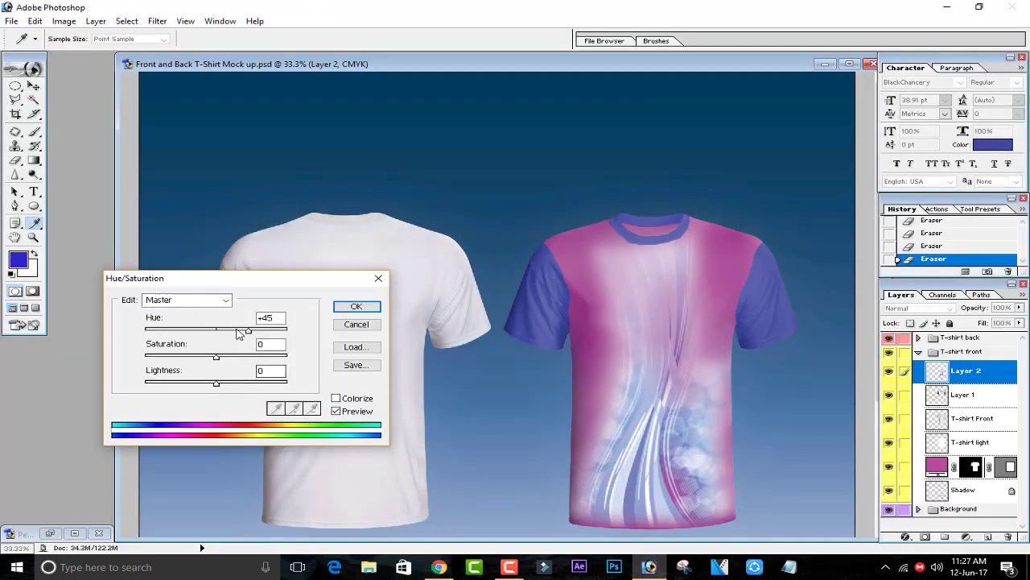
left_click_drag(259, 336, 245, 355)
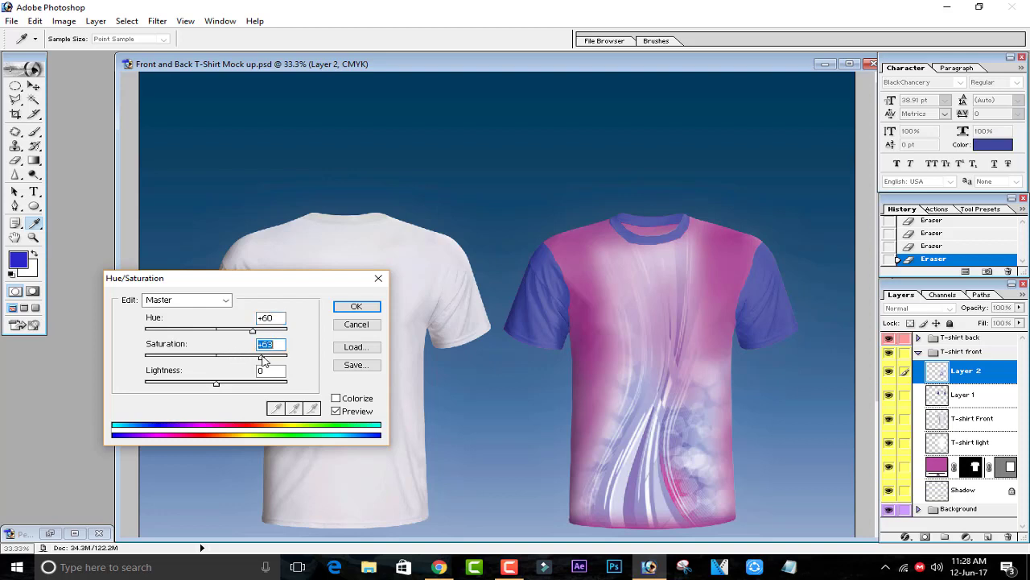
left_click(356, 306)
Try fading Layer 2's artwork below the collar with the 18% eraser, and step back in the history to before the Hue/Saturation change.
key("e")
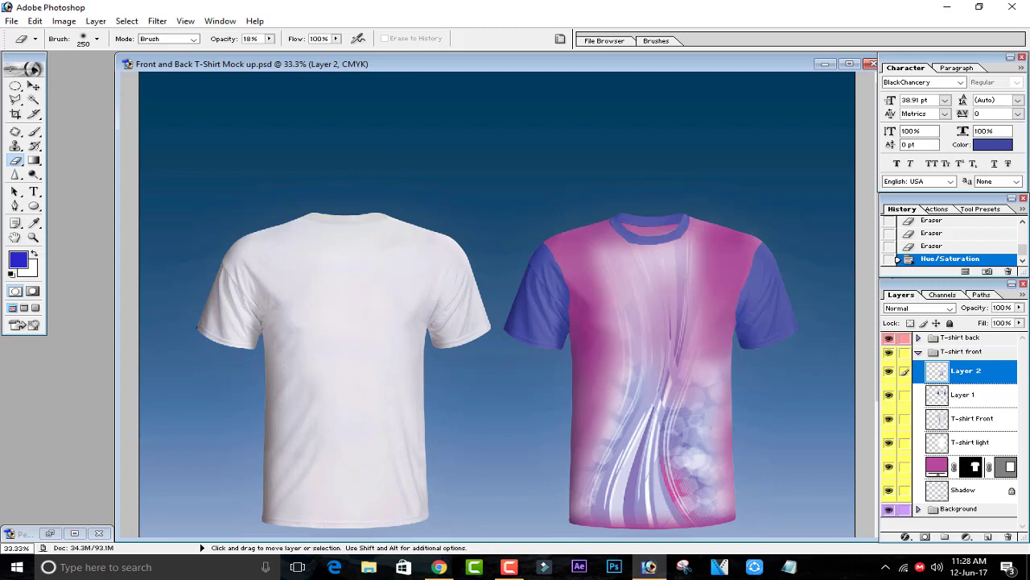
key("ctrl+plus")
key("ctrl+plus")
left_click_drag(712, 266, 472, 341)
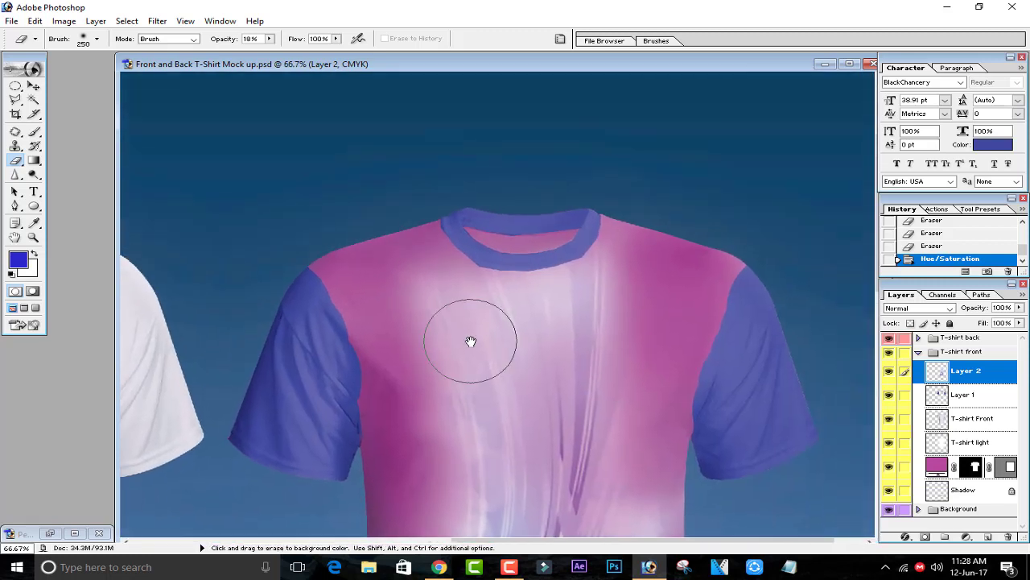
key("ctrl+plus")
key("ctrl+plus")
left_click_drag(421, 276, 472, 433)
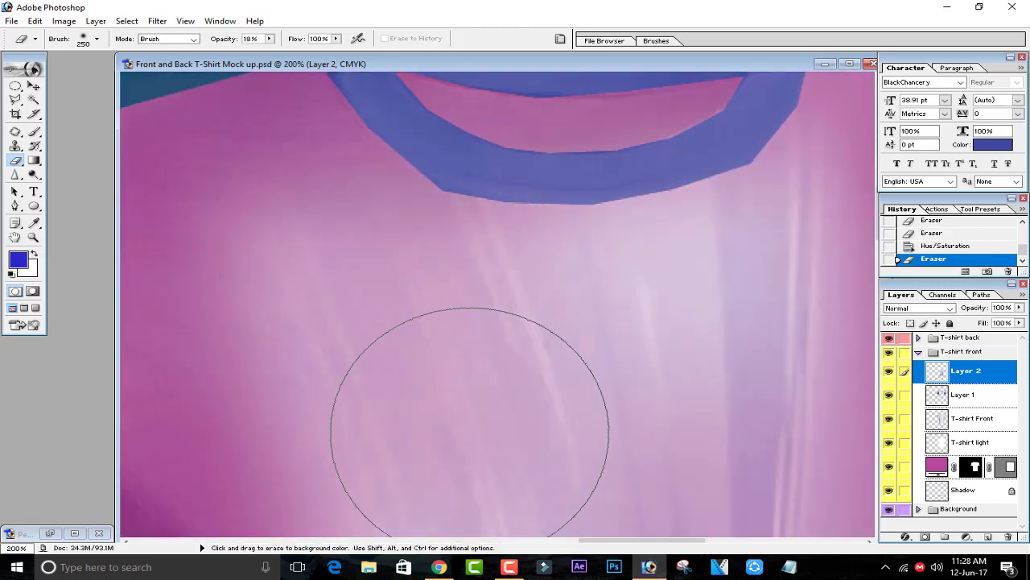
left_click_drag(431, 326, 513, 446)
left_click_drag(589, 402, 499, 252)
key("ctrl+z")
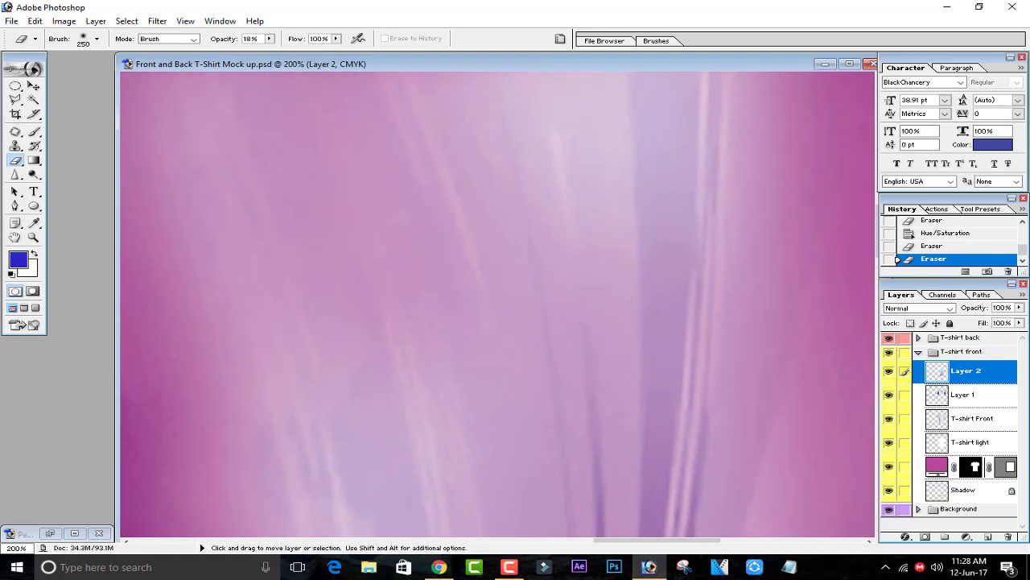
left_click(966, 240)
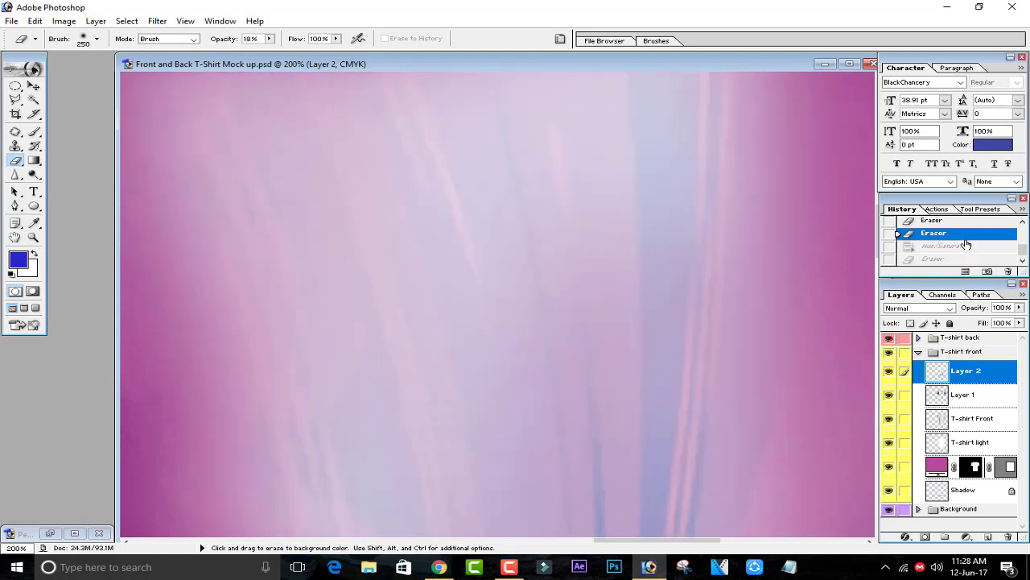
Reinstate the Hue/Saturation change from the history and fade Layer 2's artwork down the front shirt's upper chest with the 18% eraser.
left_click(934, 246)
key("ctrl+minus")
key("ctrl+minus")
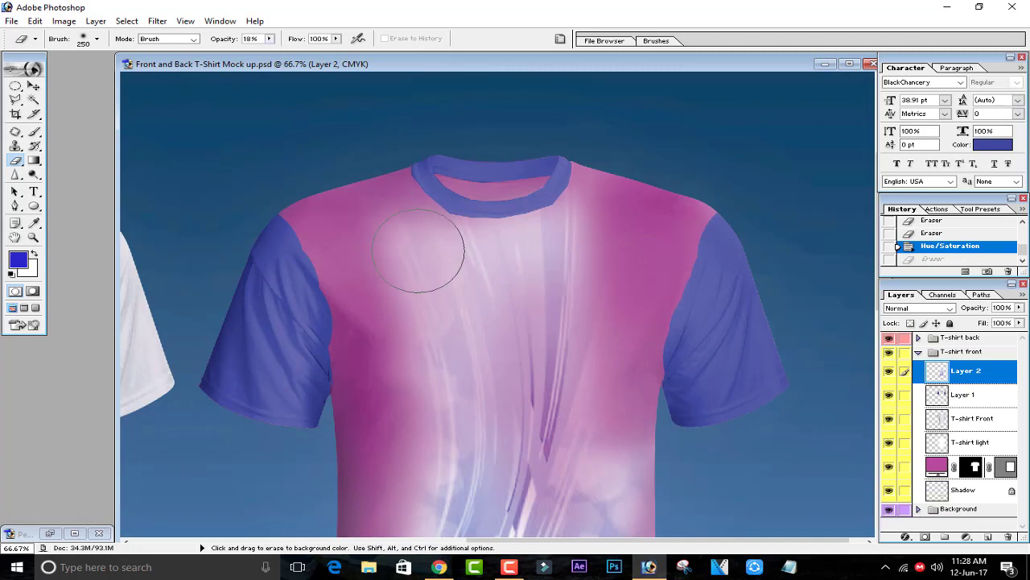
mouse_move(418, 251)
left_mouse_down()
mouse_move(485, 459)
mouse_move(466, 293)
mouse_move(505, 341)
mouse_move(529, 276)
mouse_move(592, 405)
mouse_move(592, 208)
mouse_move(529, 243)
mouse_move(517, 233)
mouse_move(517, 332)
mouse_move(511, 168)
mouse_move(474, 222)
mouse_move(416, 242)
mouse_move(481, 407)
mouse_move(432, 283)
mouse_move(458, 471)
mouse_move(456, 429)
left_mouse_up()
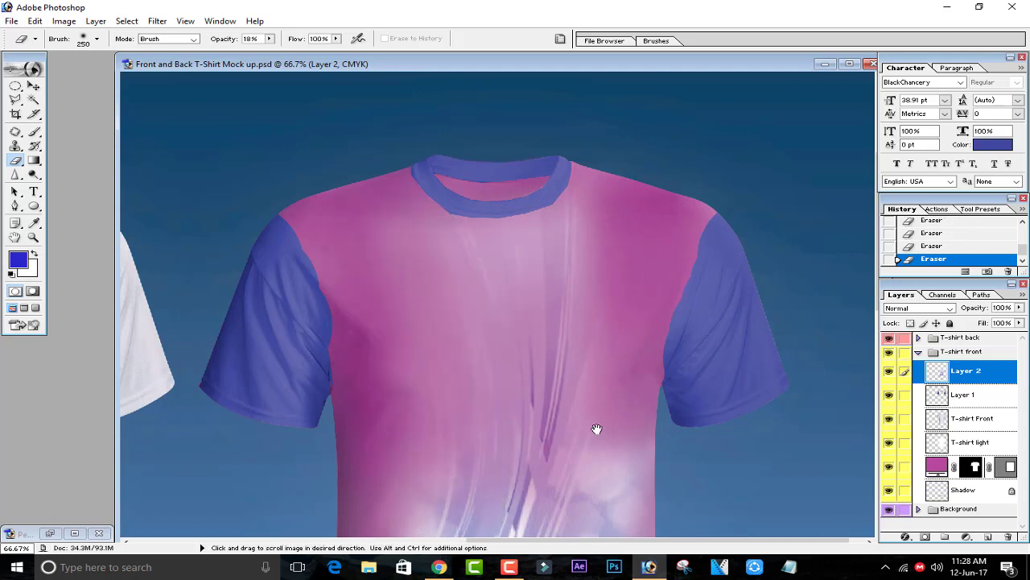
Blend both sides of Layer 2's artwork on the lower half of the front shirt with light 18% eraser strokes.
left_click_drag(595, 427, 660, 212)
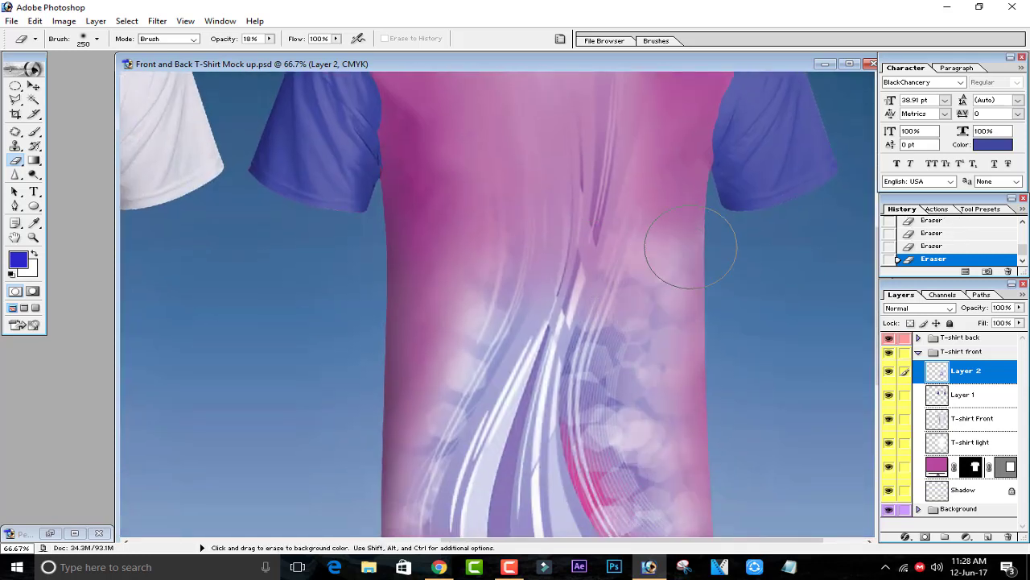
left_click_drag(719, 398, 651, 248)
left_click_drag(457, 250, 313, 467)
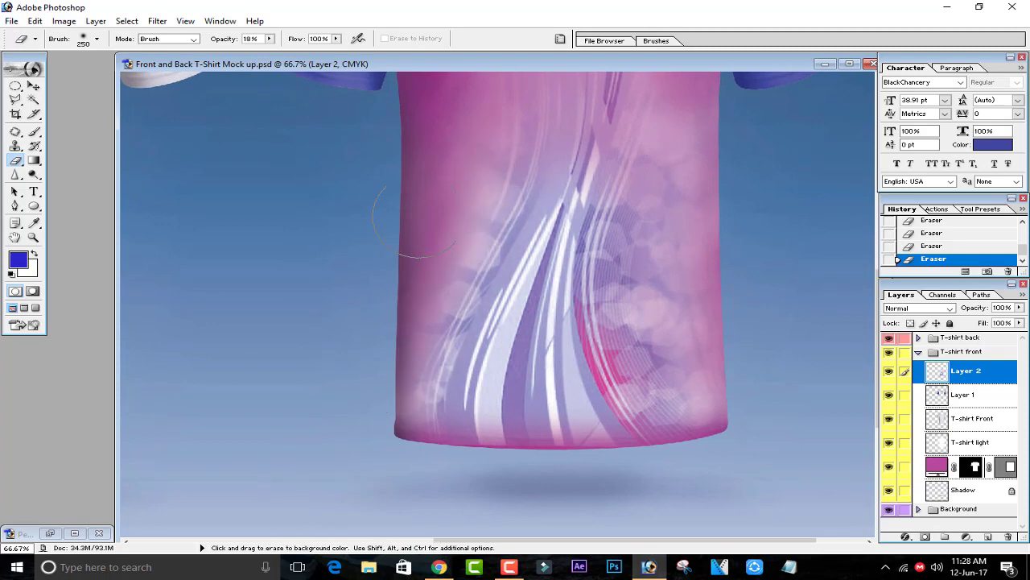
left_click_drag(470, 164, 409, 311)
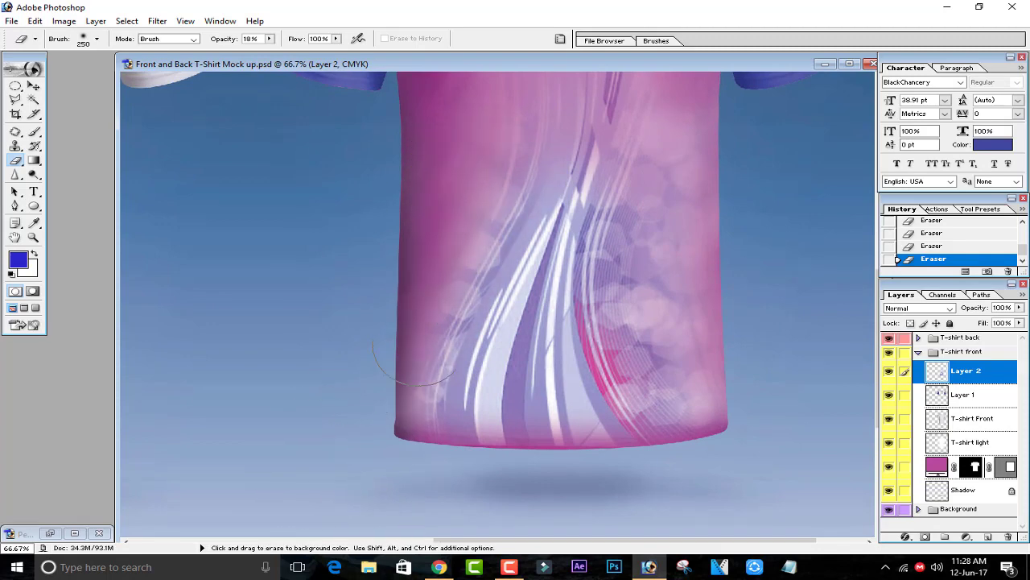
Duplicate Layer 2 and lightly erase the copy near the front shirt's shoulder and collar.
key("ctrl+minus")
key("ctrl+minus")
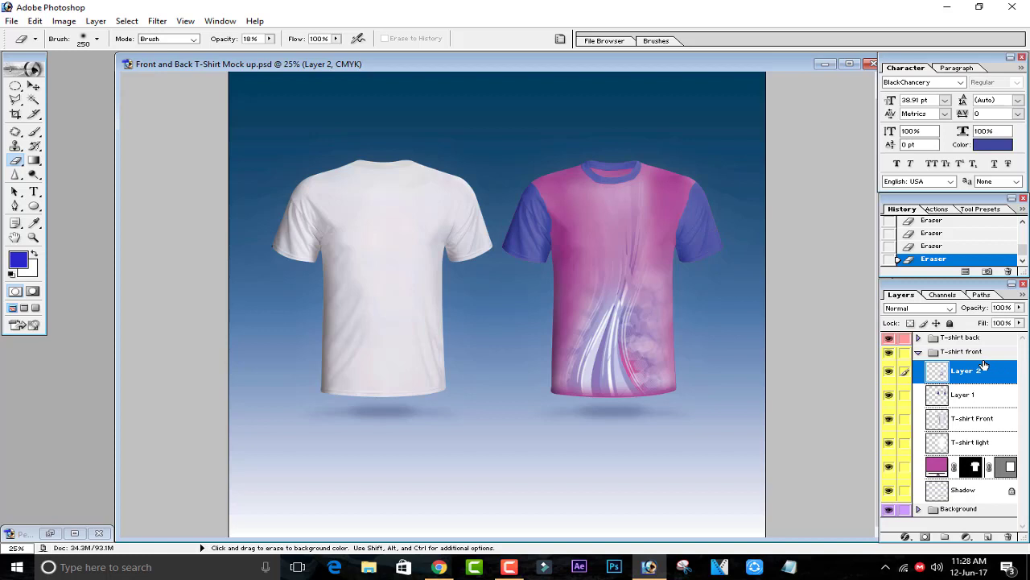
key("ctrl+j")
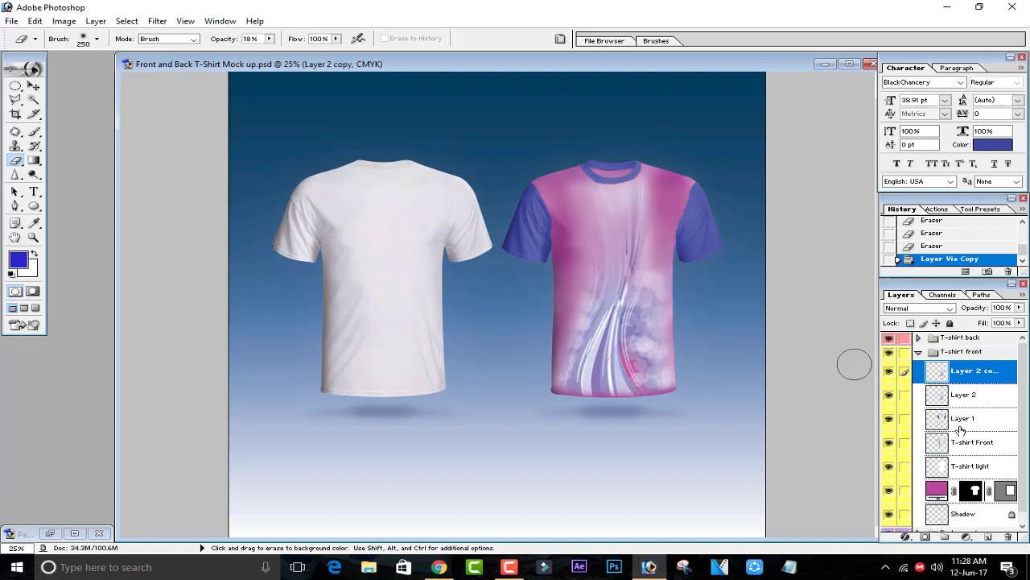
mouse_move(691, 190)
left_mouse_down()
mouse_move(682, 173)
mouse_move(633, 176)
left_mouse_up()
Enlarge the eraser to 1200 at 48% opacity and fade the Layer 2 copy across the upper chest.
key("bracketright")
key("bracketright")
key("bracketright")
key("bracketright")
key("bracketright")
key("bracketright")
key("bracketright")
key("bracketright")
key("bracketright")
left_click(269, 39)
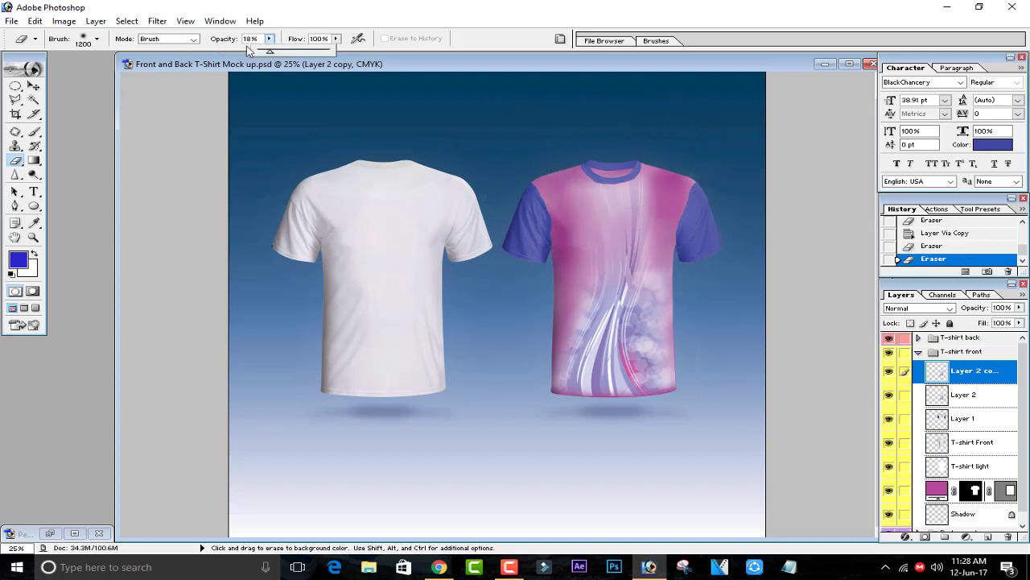
left_click(292, 51)
left_click(641, 207)
left_click(620, 203)
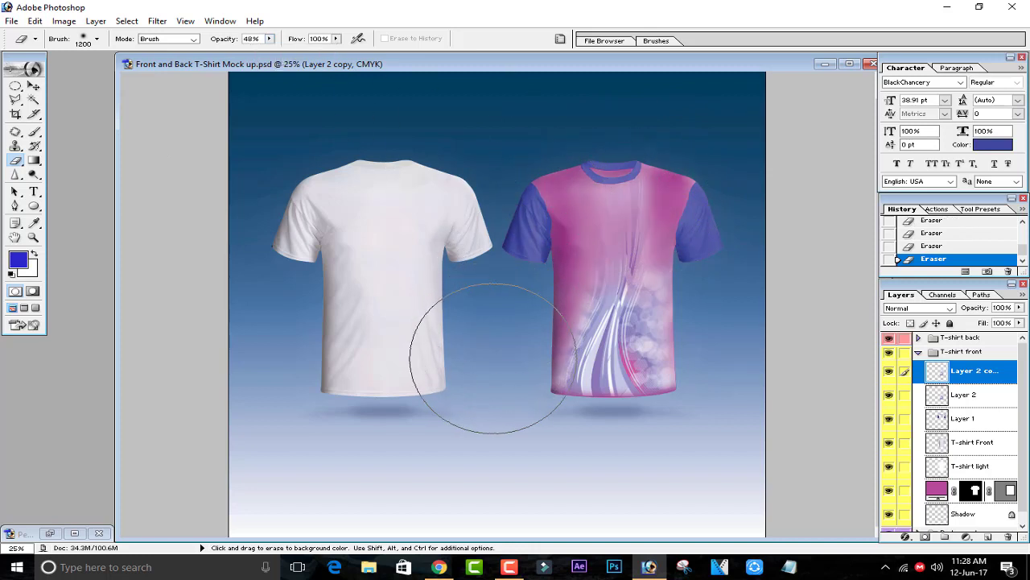
left_click(33, 86)
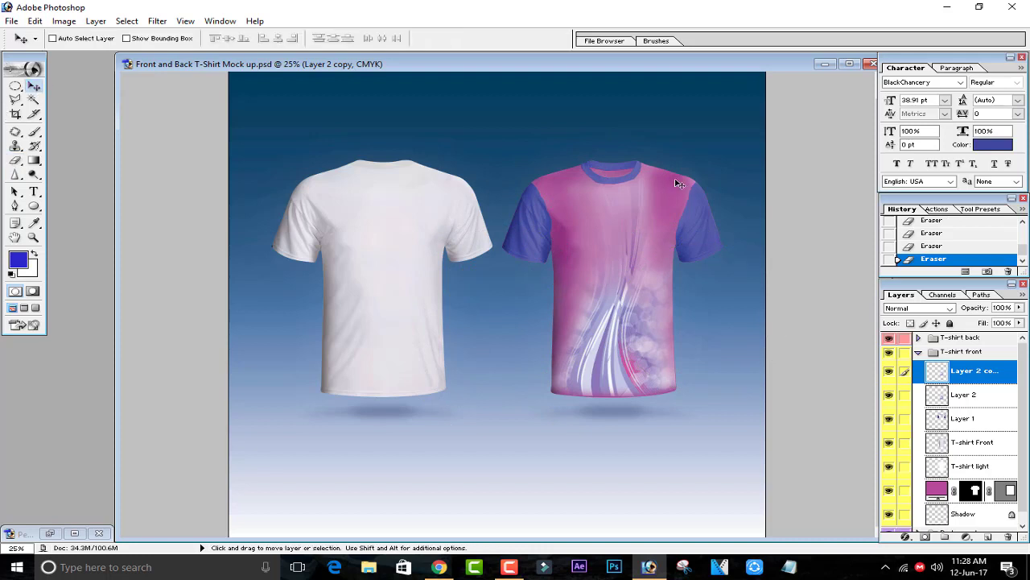
key("ctrl+plus")
key("ctrl+plus")
left_click_drag(523, 200, 363, 284)
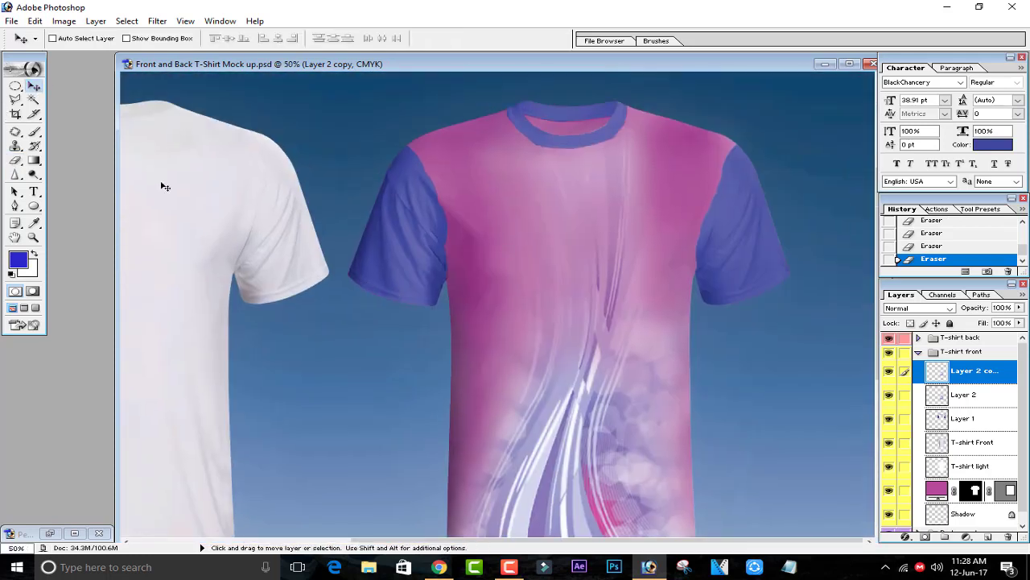
key("ctrl+o")
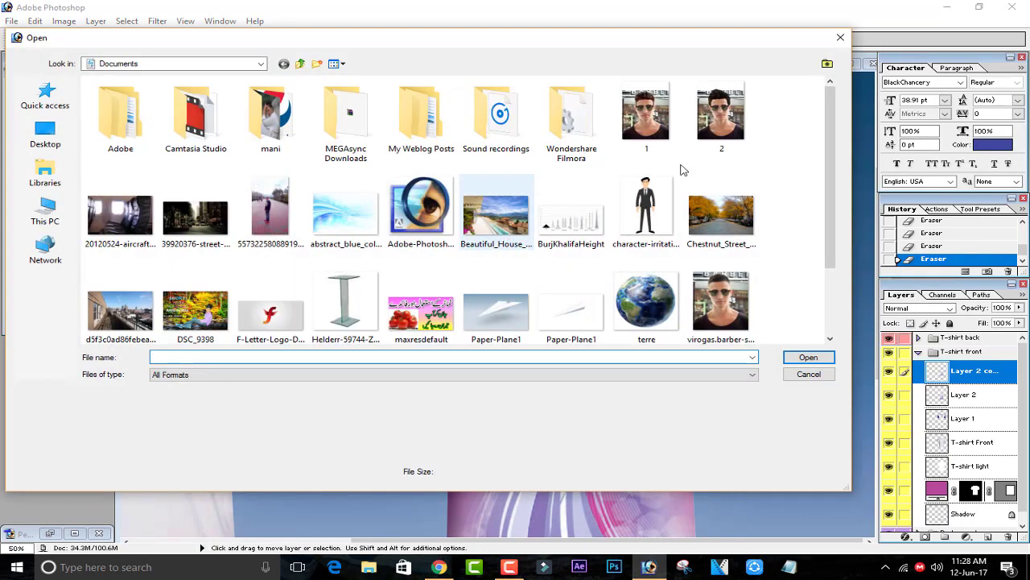
left_click(843, 37)
Add the text "Best 4 You" to the front shirt and position it across the chest below the collar.
left_click(36, 194)
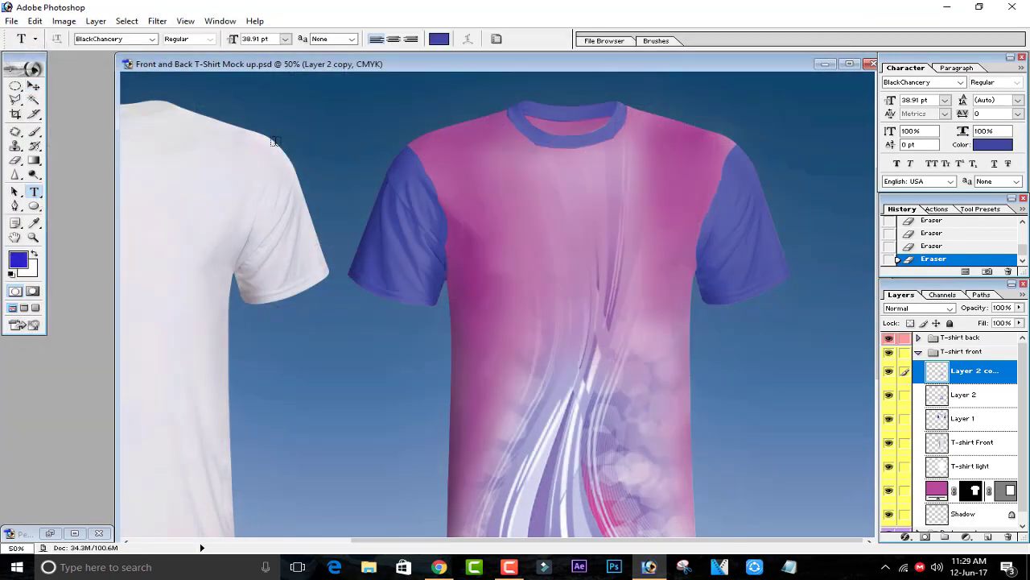
left_click(467, 191)
type("6")
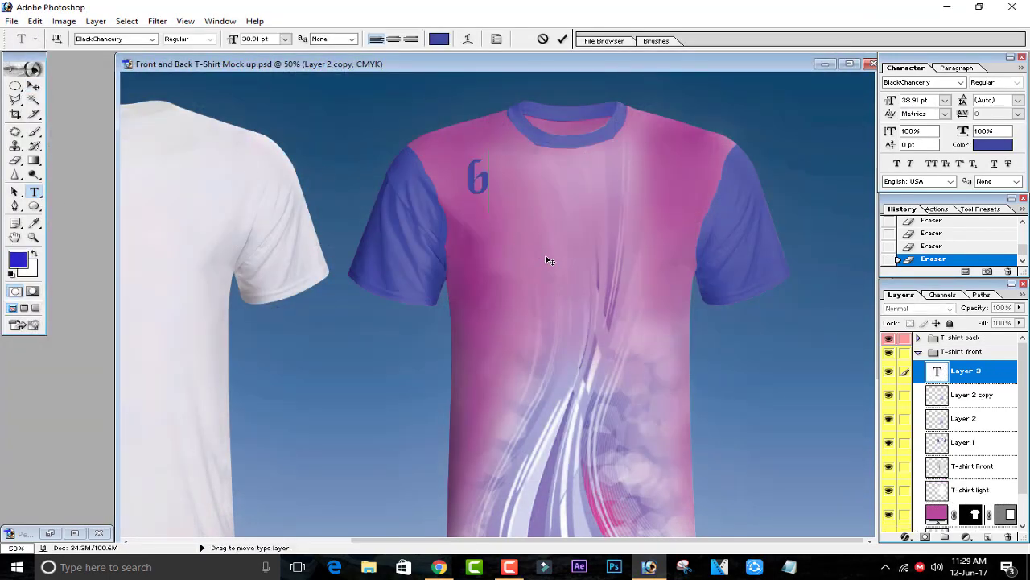
key("BackSpace")
key("BackSpace")
type("best4")
key("BackSpace")
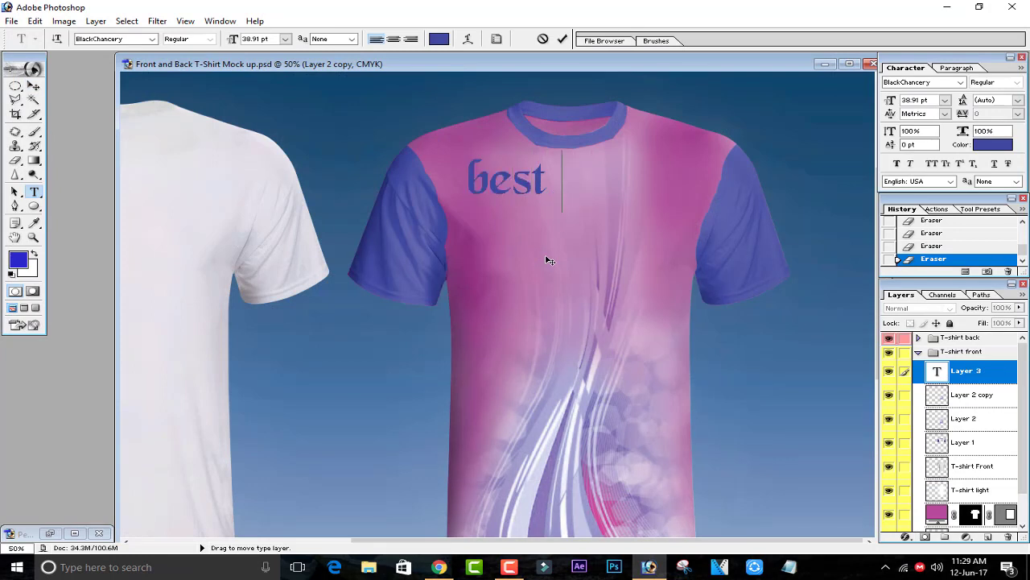
key("BackSpace")
type("B")
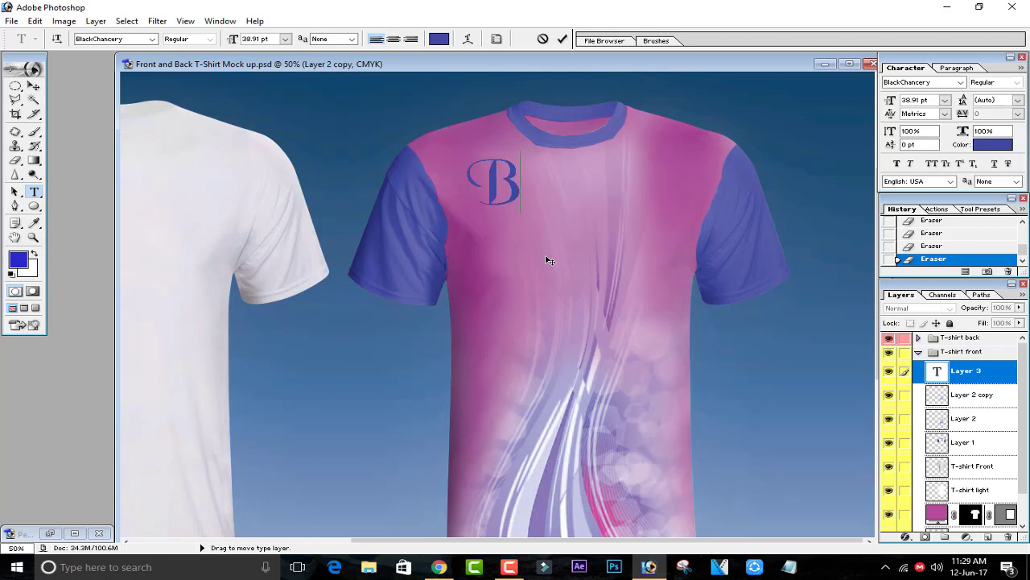
type("est 4")
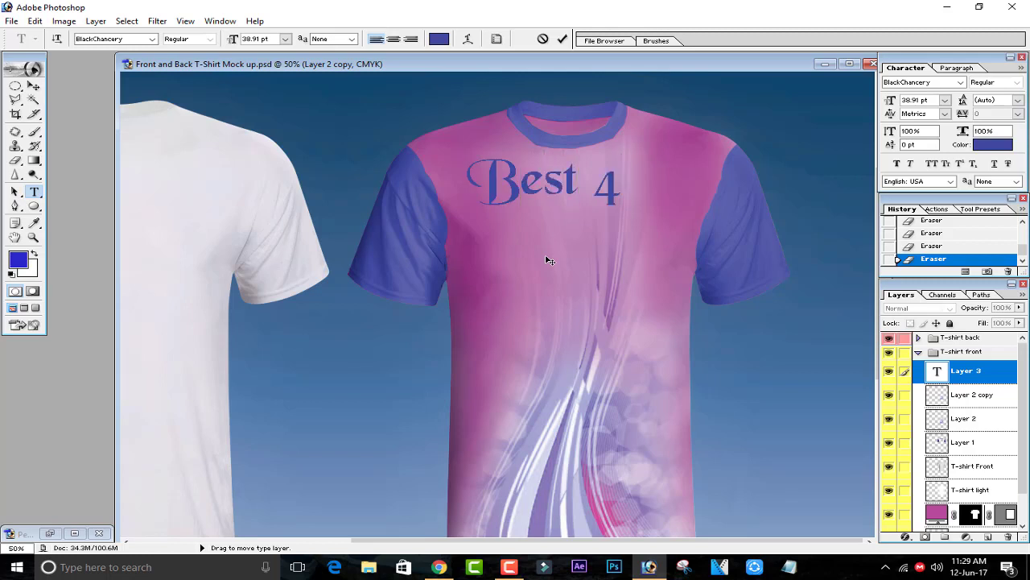
type(" You")
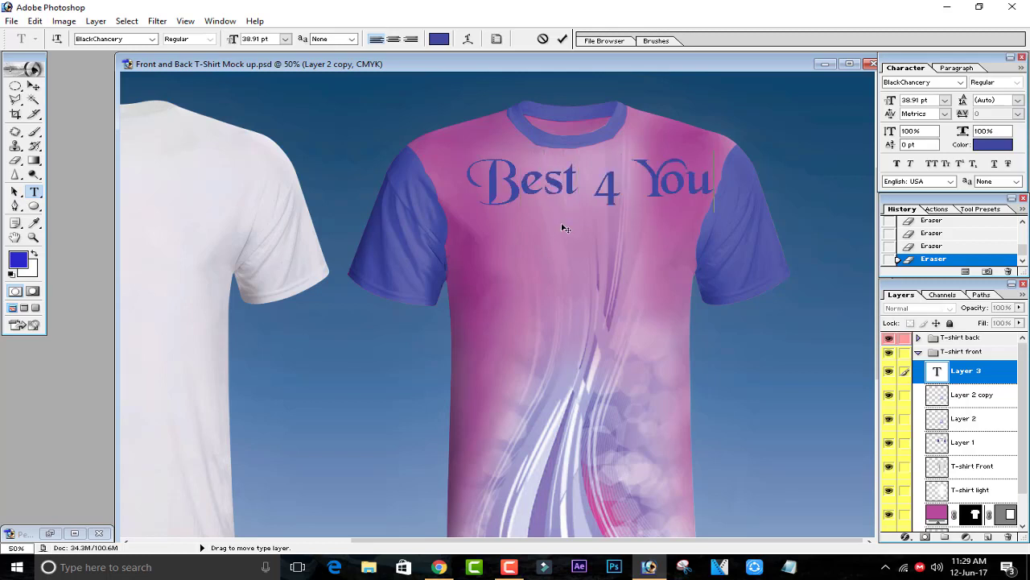
left_click_drag(566, 228, 579, 306)
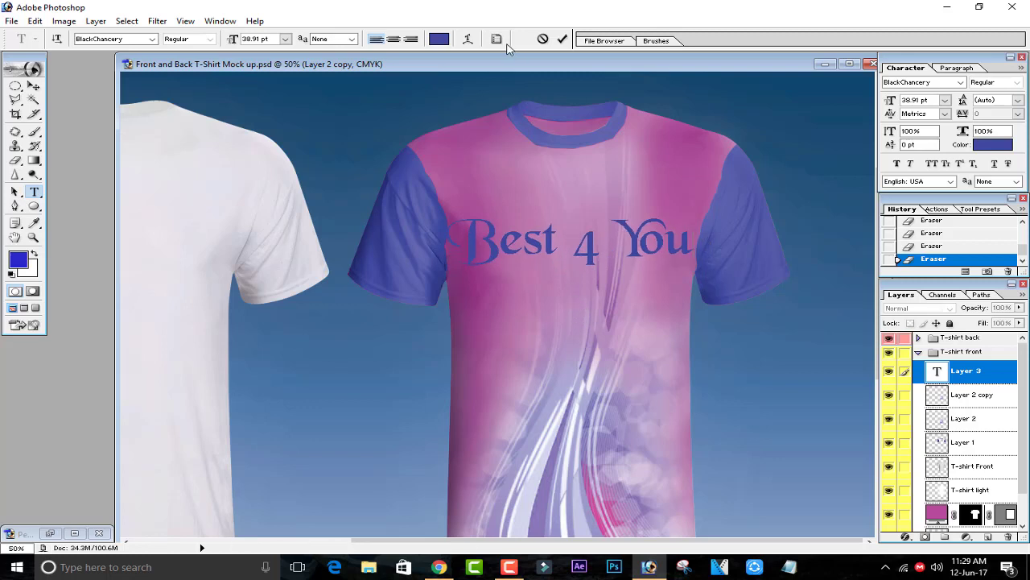
left_click(560, 39)
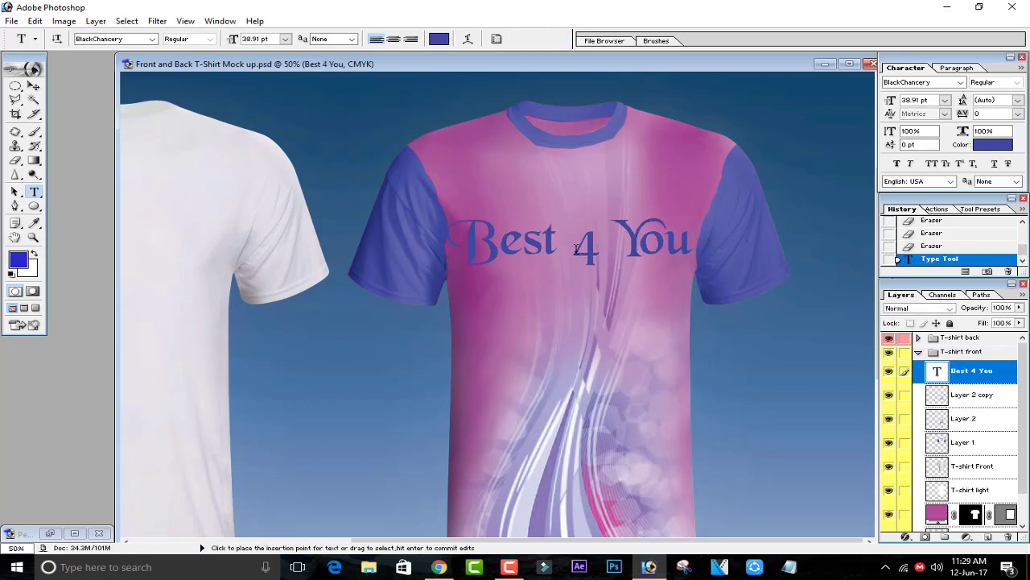
right_click(974, 376)
left_click(925, 386)
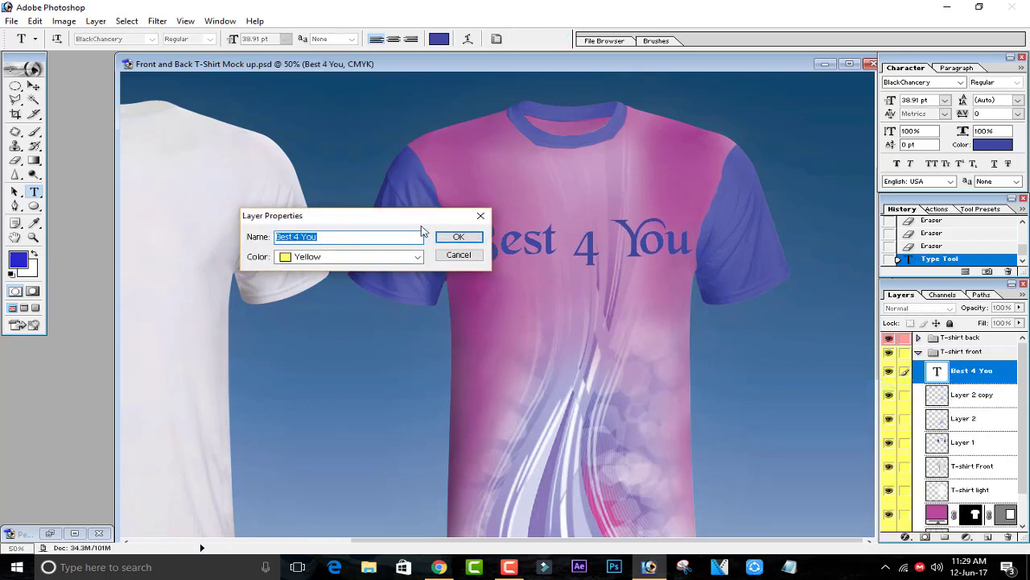
left_click(455, 255)
Add a Stroke layer style in near-white FFF1F1 to the "Best 4 You" text.
right_click(938, 376)
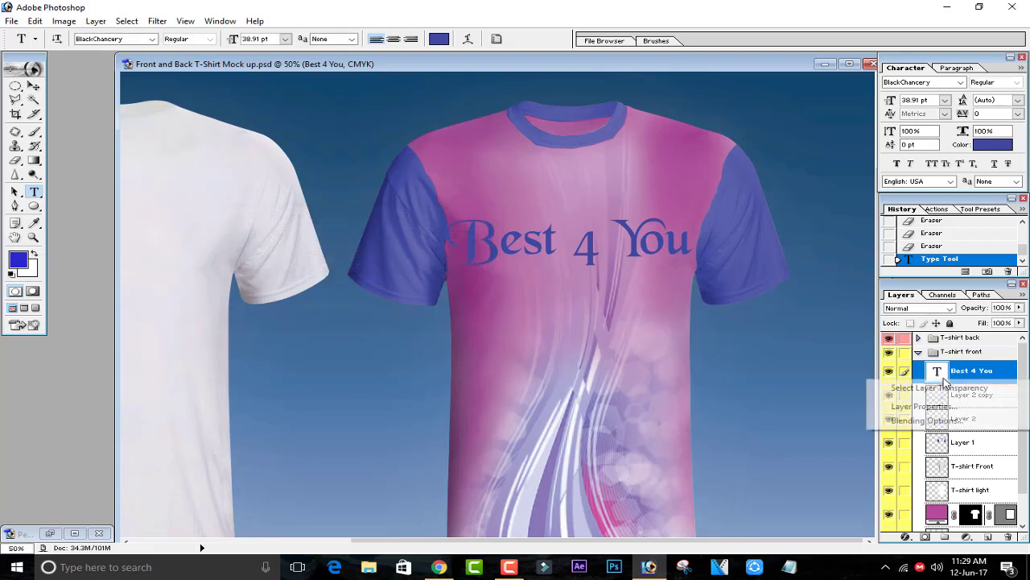
left_click(938, 420)
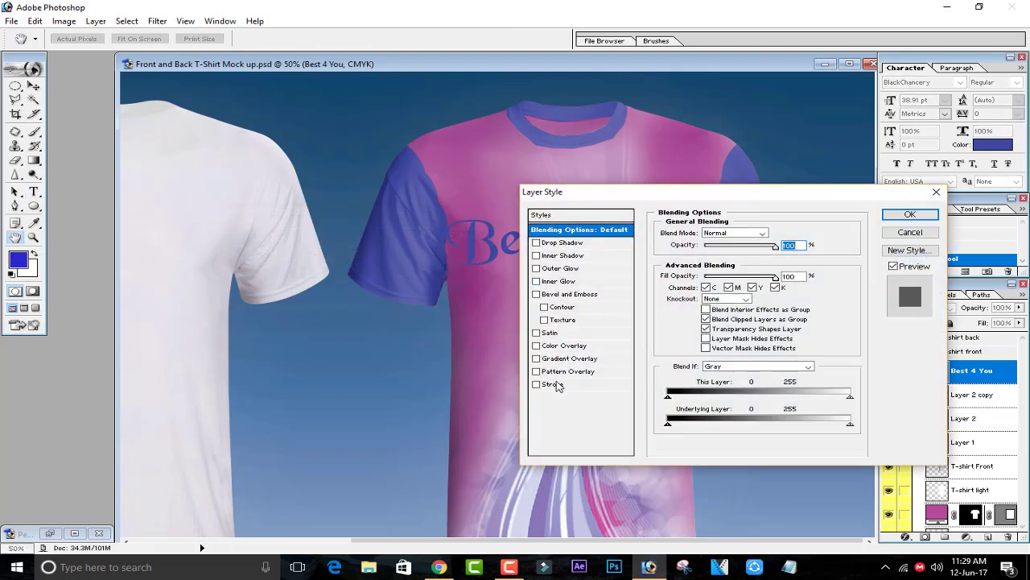
left_click(554, 384)
left_click(693, 306)
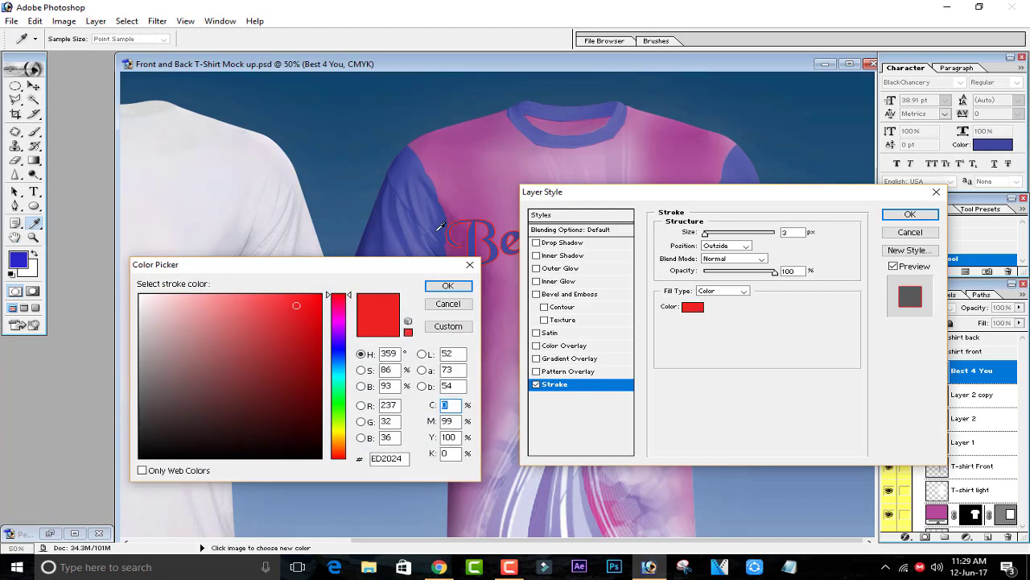
left_click(148, 295)
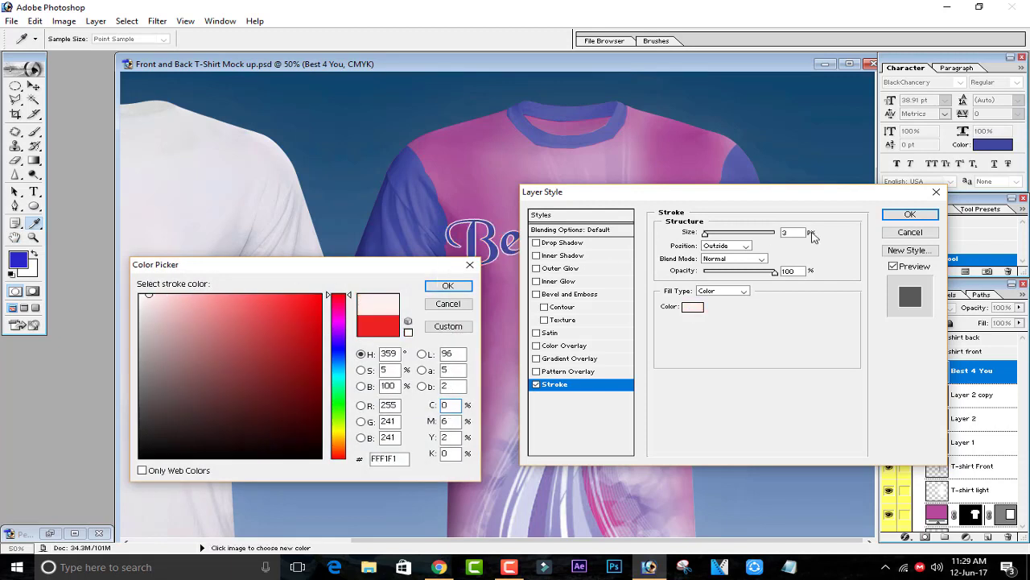
left_click(448, 285)
left_click(908, 216)
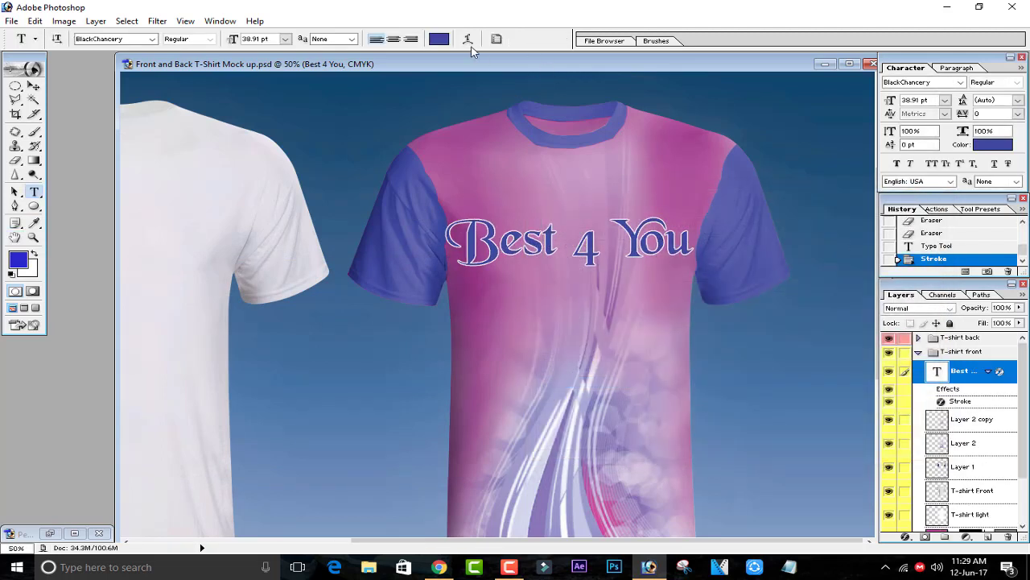
left_click(468, 40)
left_click(481, 231)
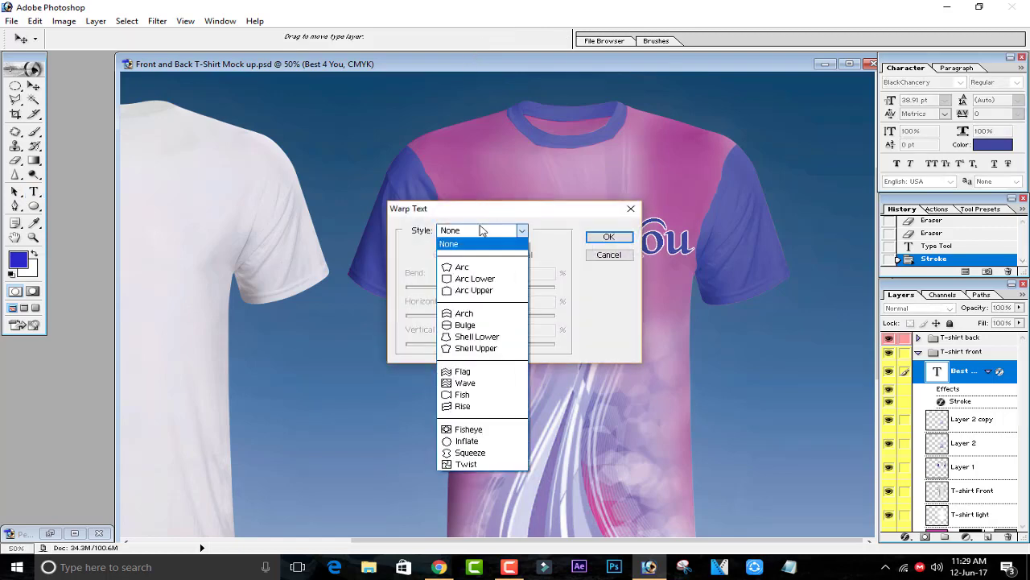
left_click(612, 257)
left_click(611, 257)
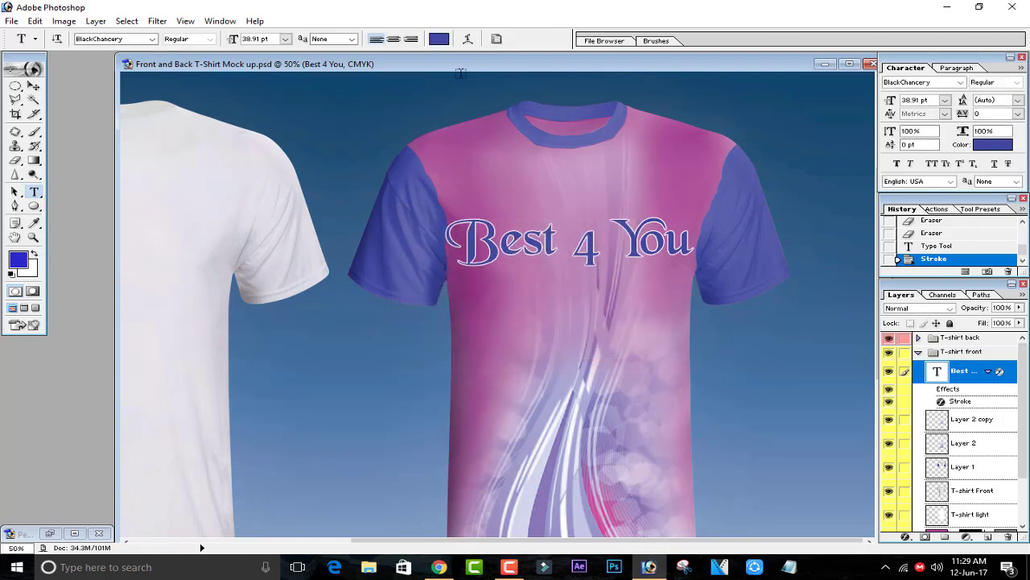
Warp the "Best 4 You" text with the Arc Lower style.
left_click(467, 39)
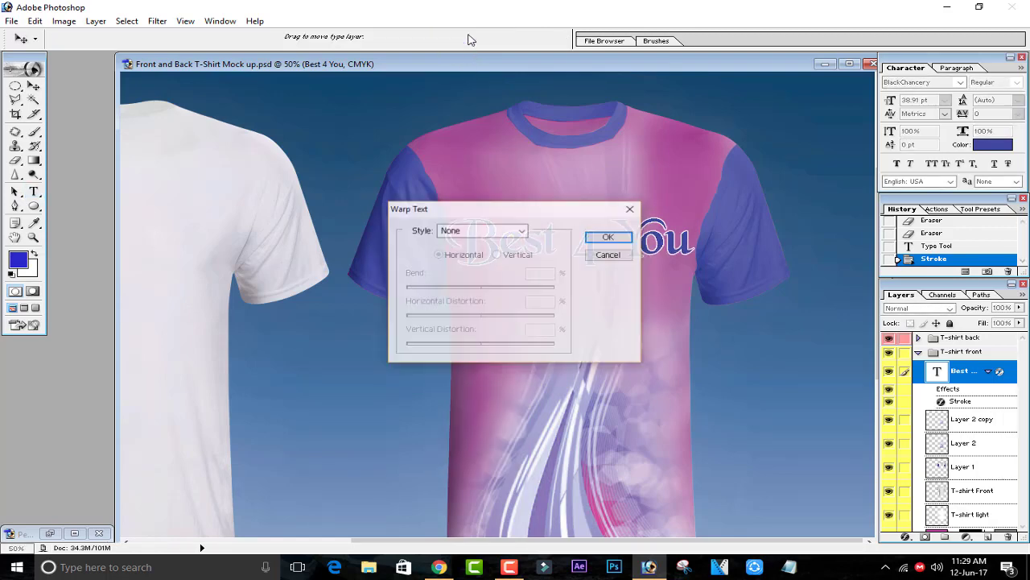
left_click(478, 231)
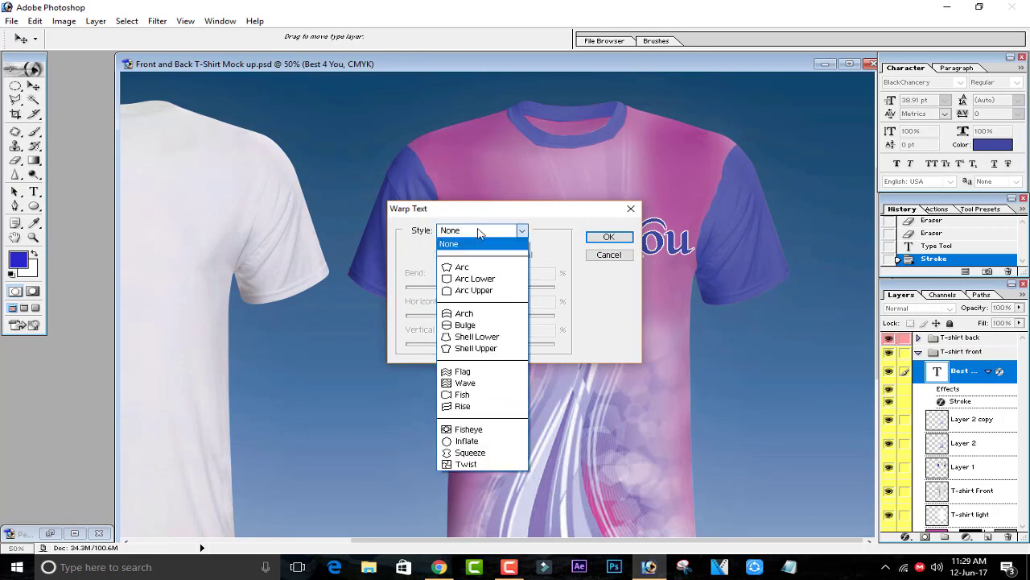
left_click(482, 283)
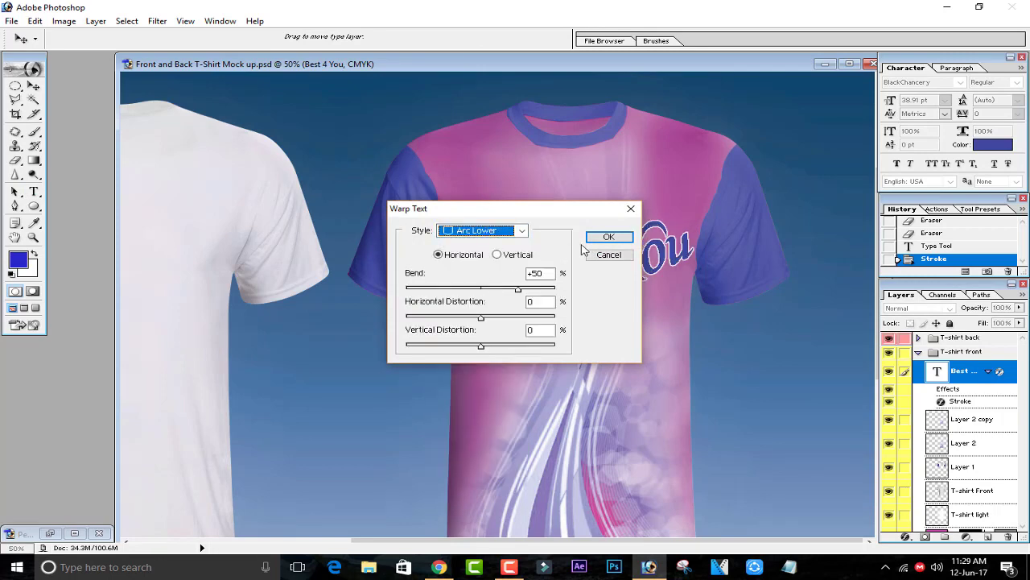
left_click(605, 237)
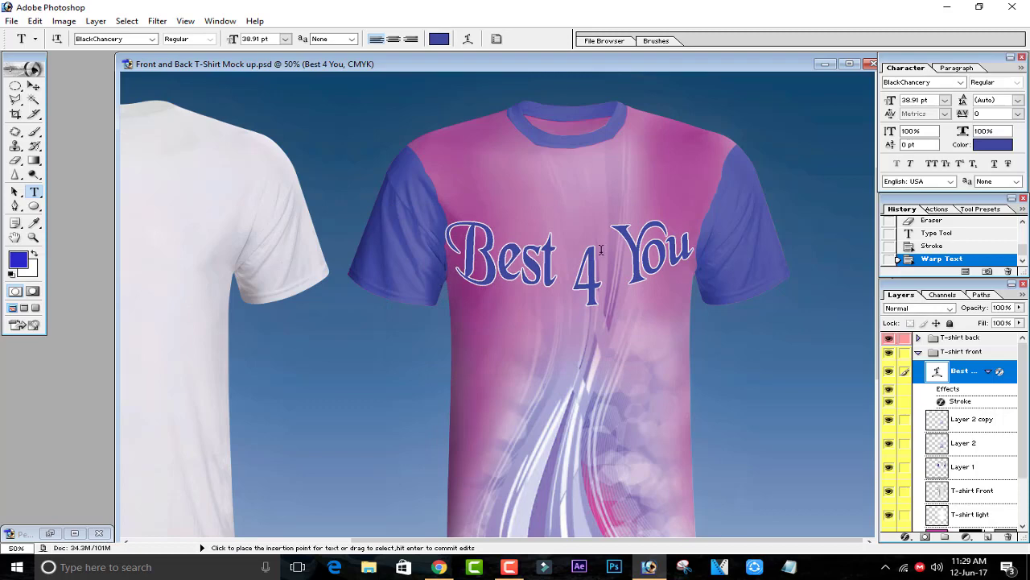
Set the bend of the chest text's Arc Lower warp to +21%.
left_click(470, 40)
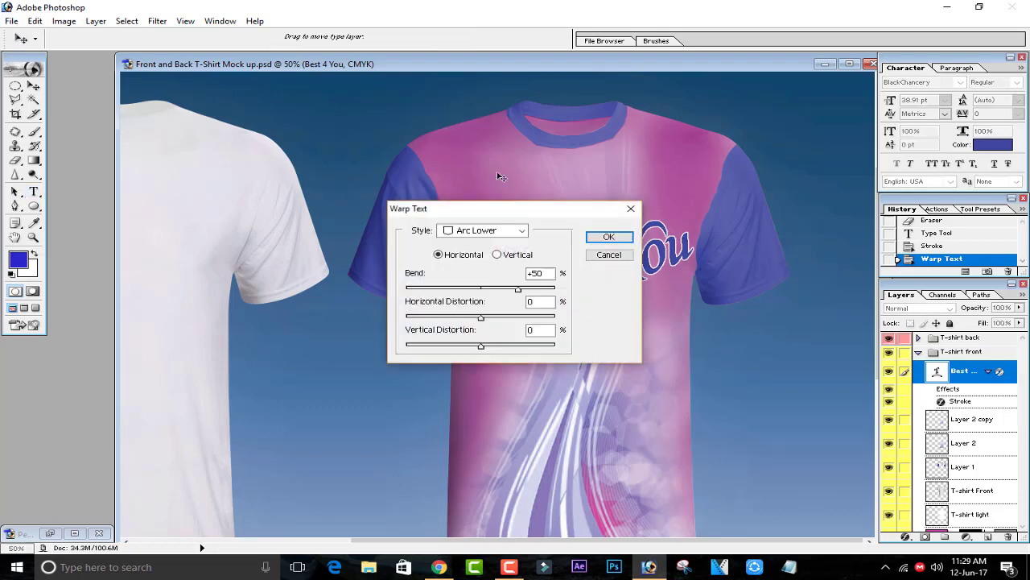
left_click_drag(506, 219, 227, 262)
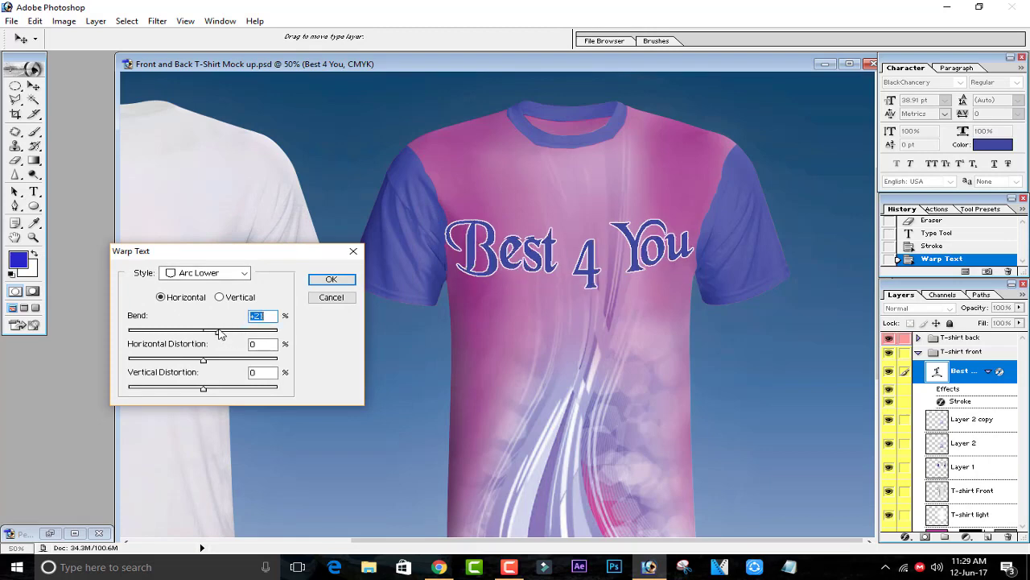
left_click(330, 279)
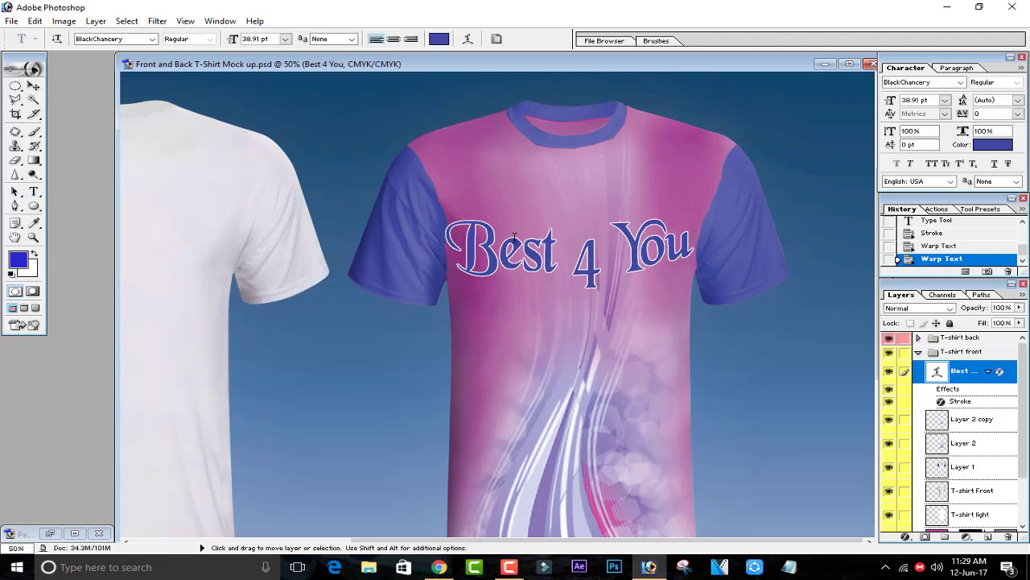
Stretch the "Best 4 You" chest text to 101.7% width and 122.2% height with Free Transform.
key("ctrl+t")
left_click_drag(693, 245, 699, 244)
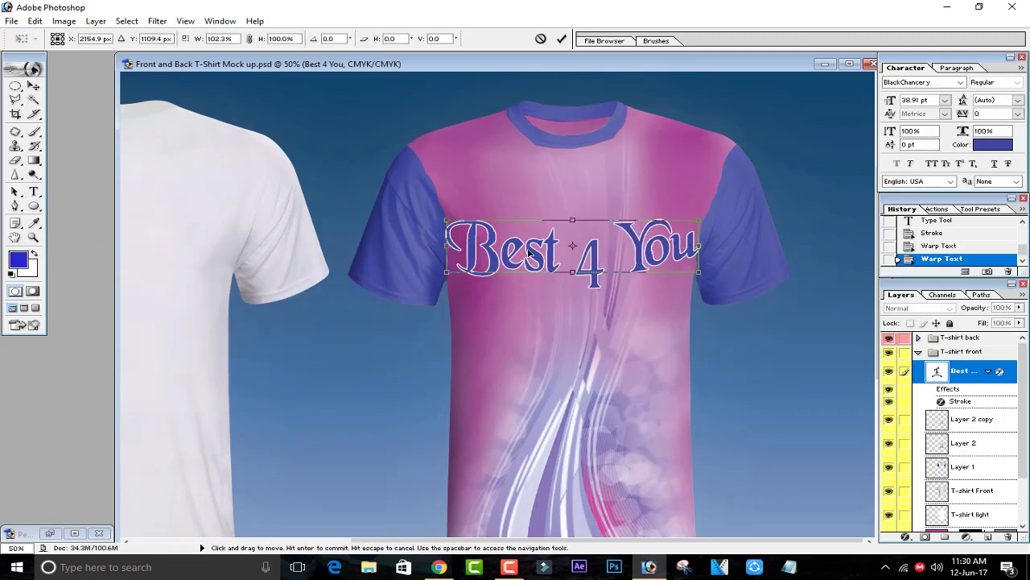
left_click_drag(447, 246, 449, 245)
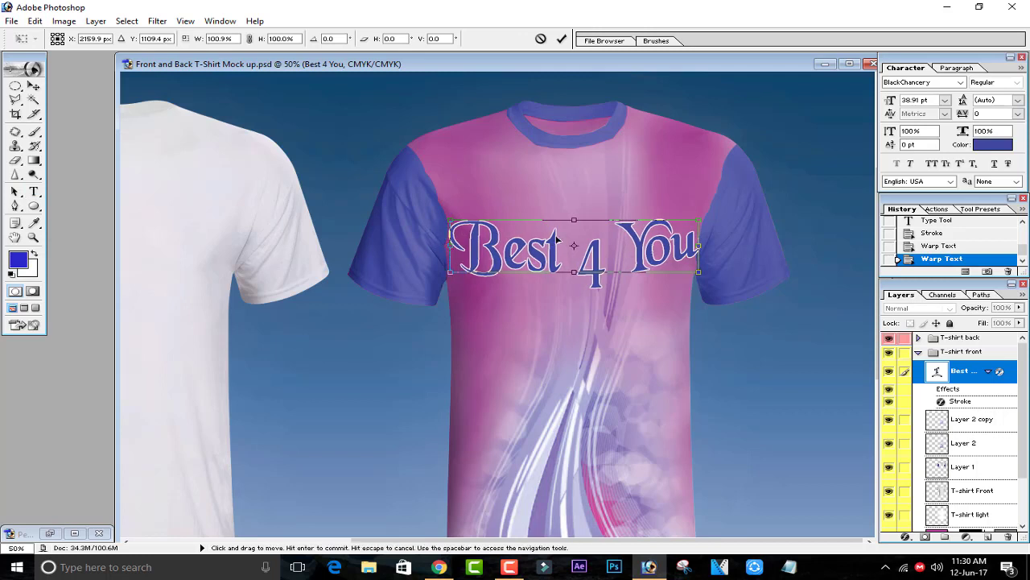
left_click_drag(574, 272, 577, 283)
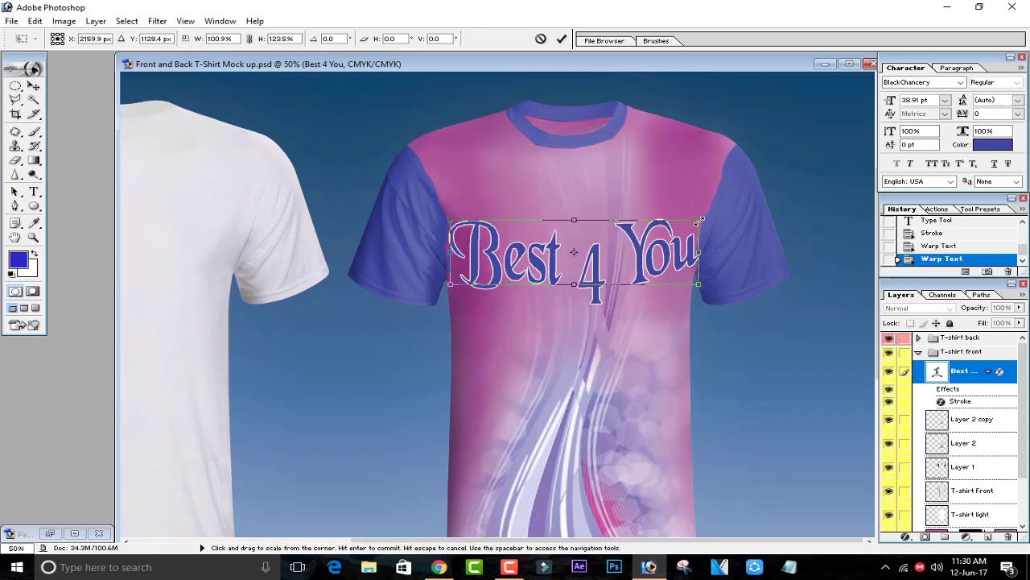
left_click_drag(699, 218, 701, 214)
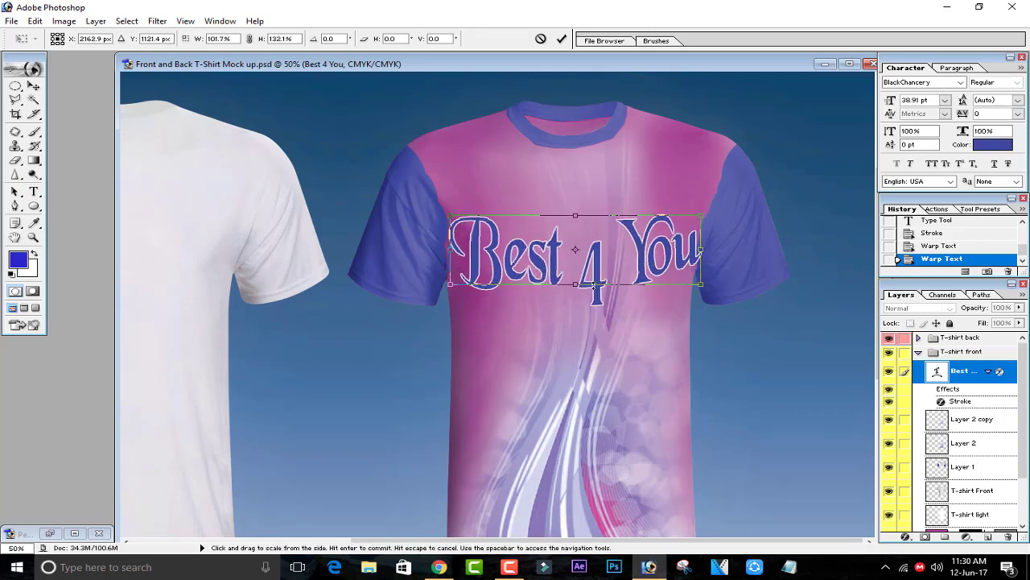
left_click_drag(584, 283, 584, 279)
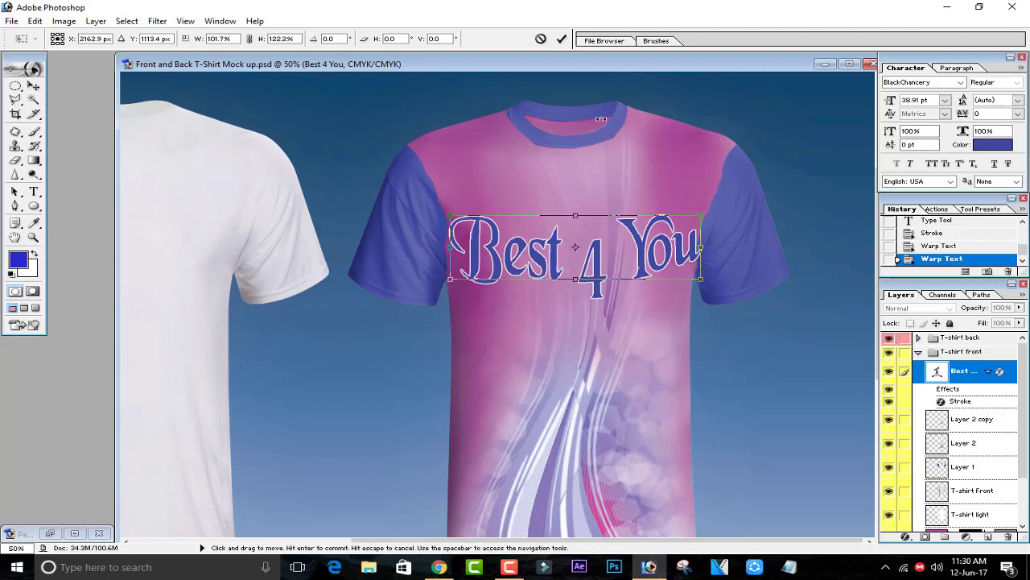
left_click(562, 41)
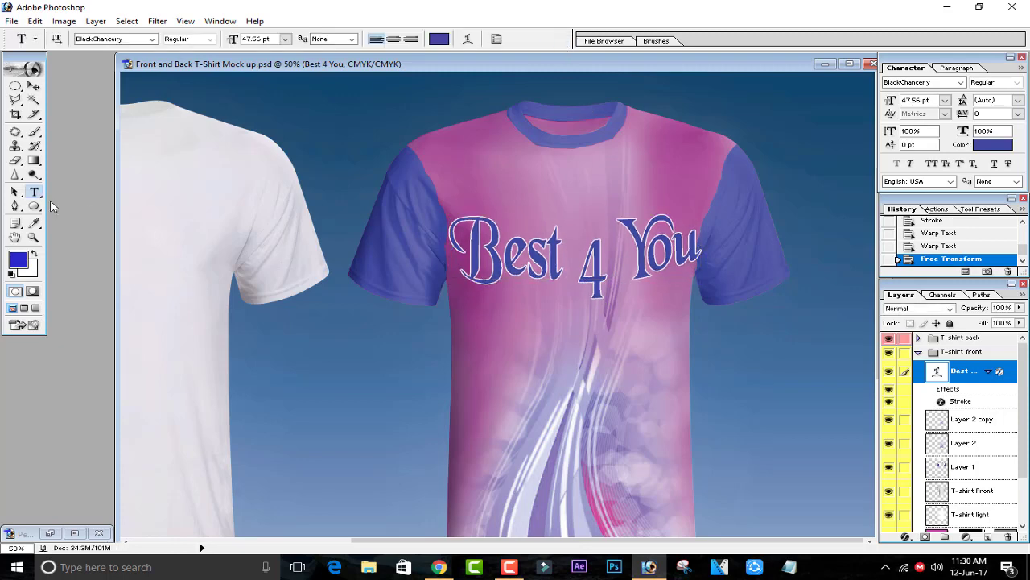
Open the camera logo Untitled-1.png from the "Logo of all channel" folder inside "Best 4 you Data" on drive D.
key("ctrl+o")
left_click(57, 146)
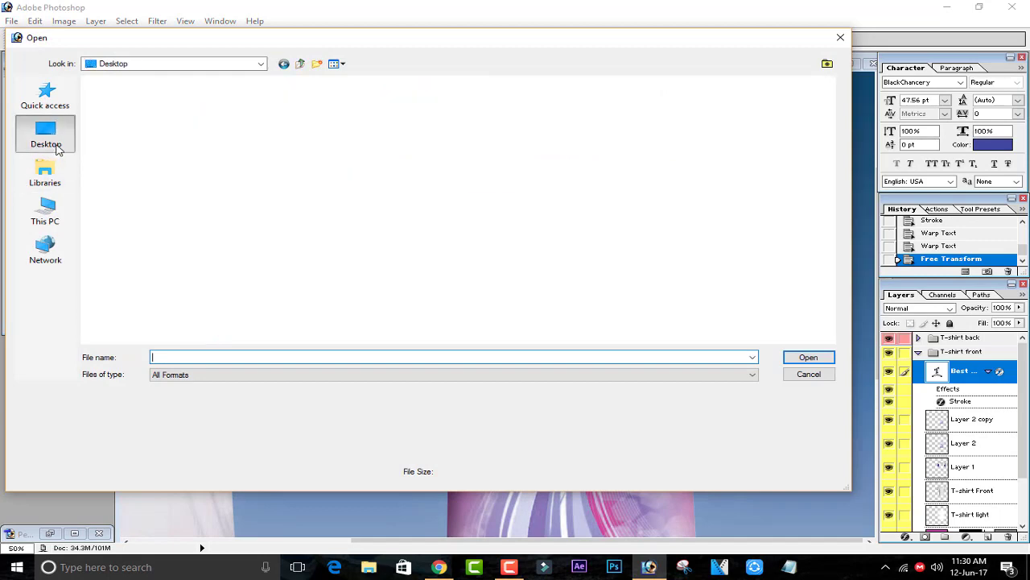
double_click(612, 95)
double_click(322, 193)
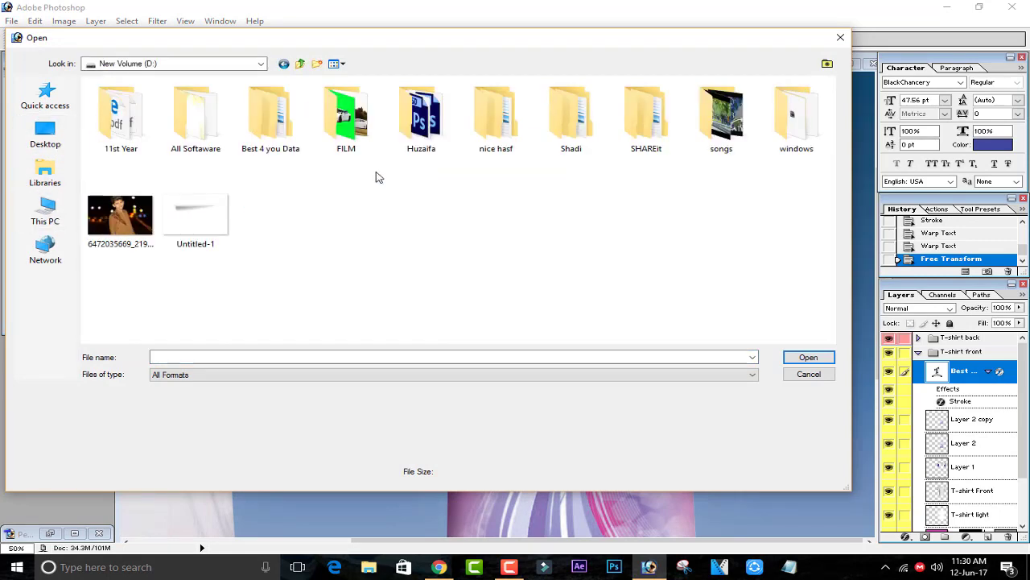
double_click(278, 139)
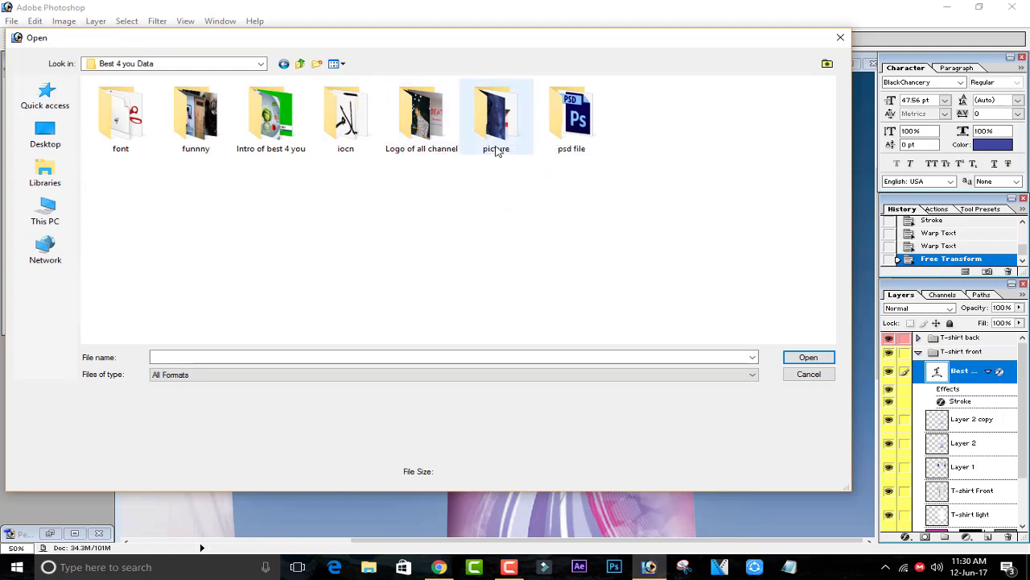
double_click(422, 114)
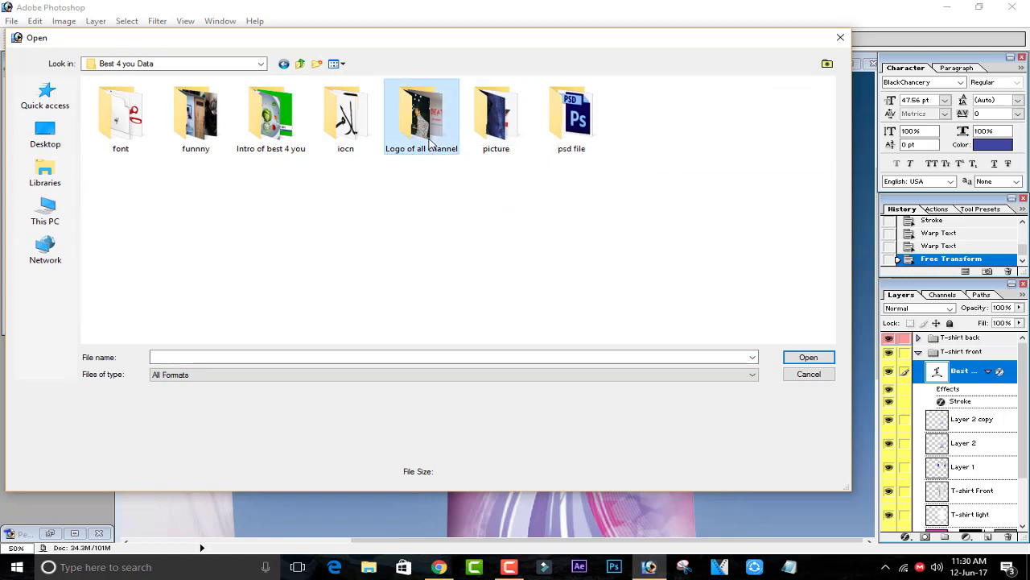
double_click(702, 131)
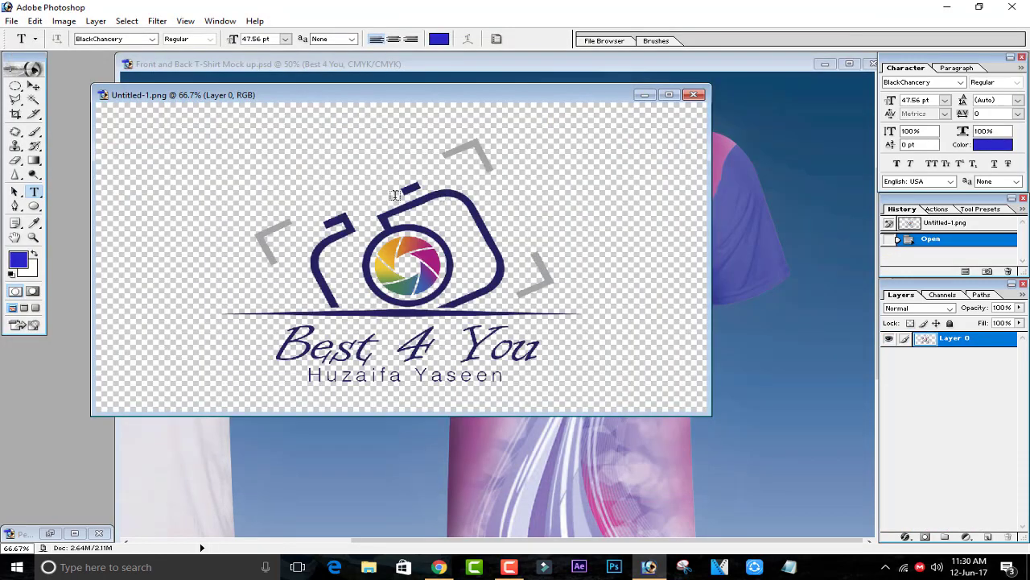
Copy the camera logo into the T-shirt mockup and place it on the front shirt below the chest text.
left_click(33, 84)
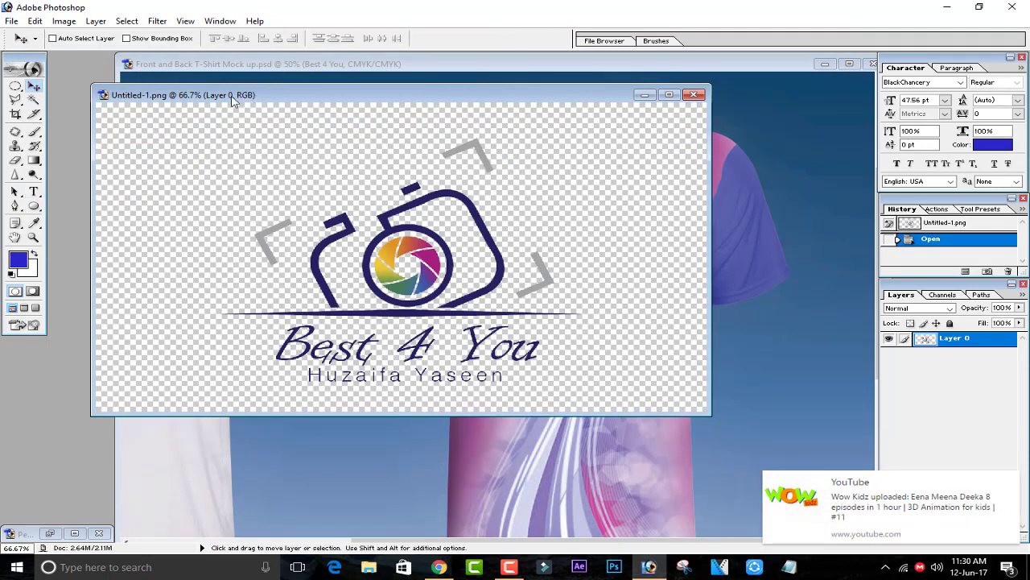
left_click_drag(246, 96, 8, 88)
left_click_drag(118, 205, 548, 233)
left_click_drag(541, 290, 539, 393)
Scale the camera logo to 83.6% and centre it on the front shirt beneath the chest text.
key("ctrl+t")
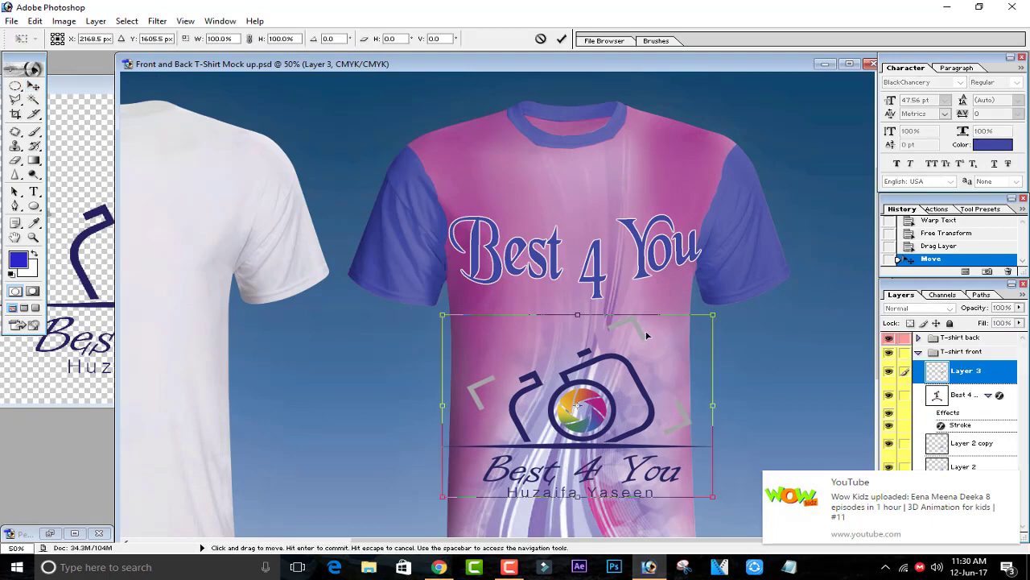
left_click_drag(713, 314, 687, 329)
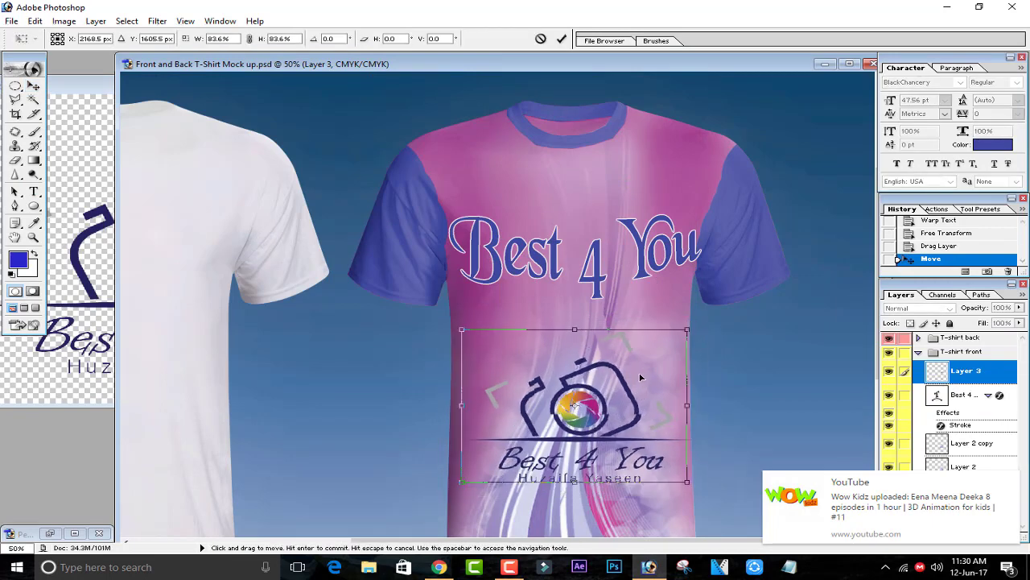
left_click_drag(640, 377, 639, 349)
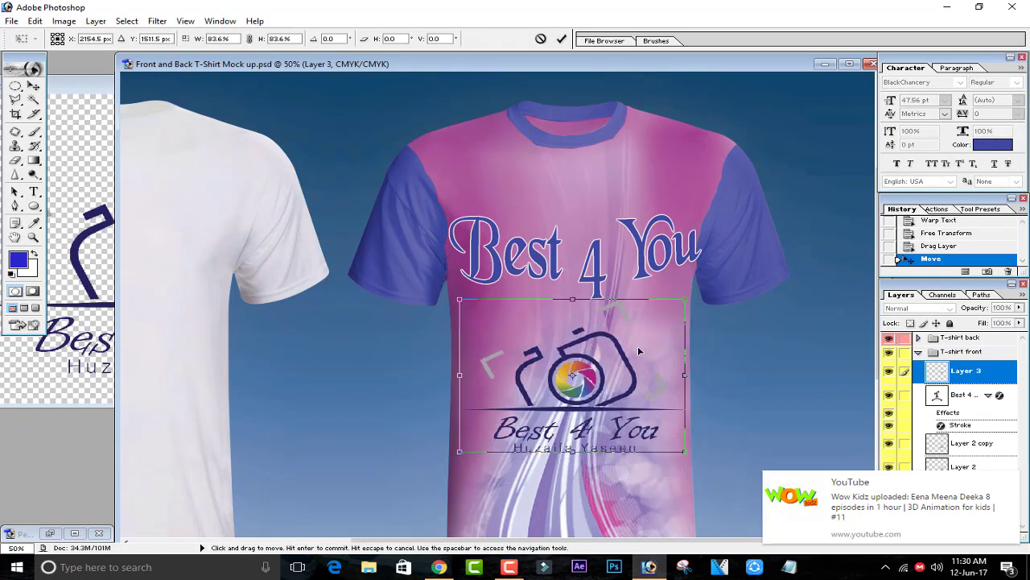
left_click(561, 37)
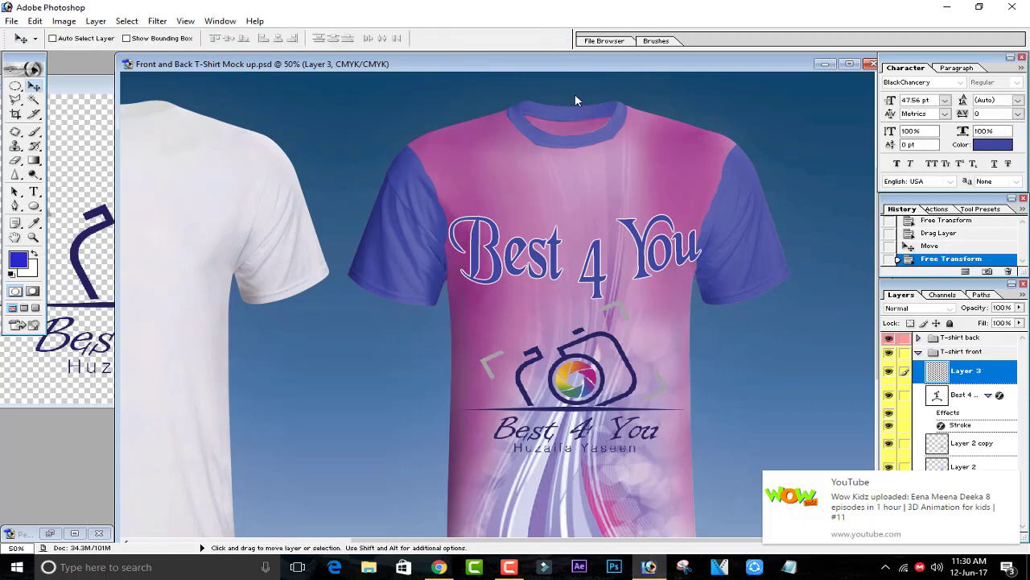
key("ctrl+minus")
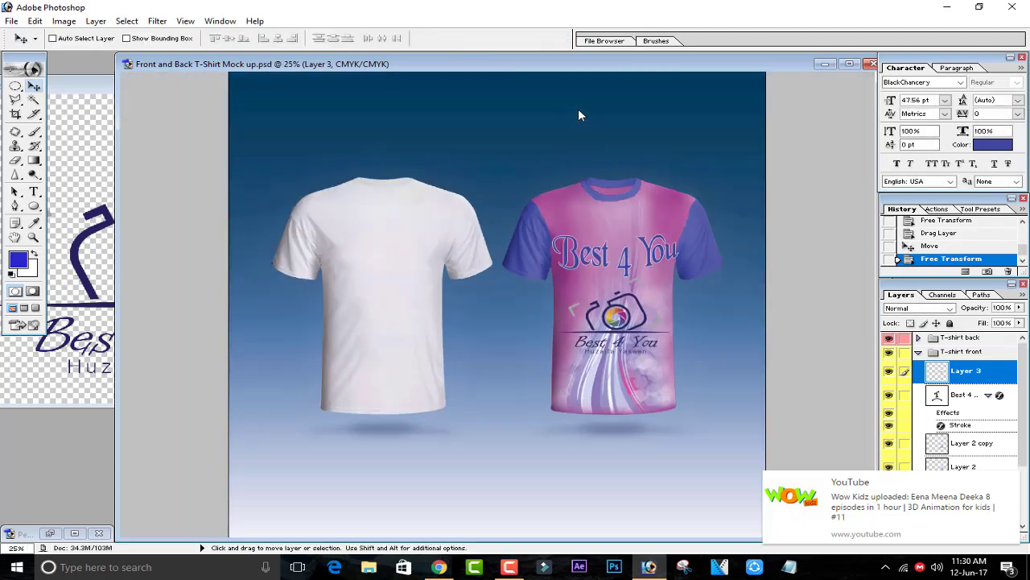
left_click(1010, 480)
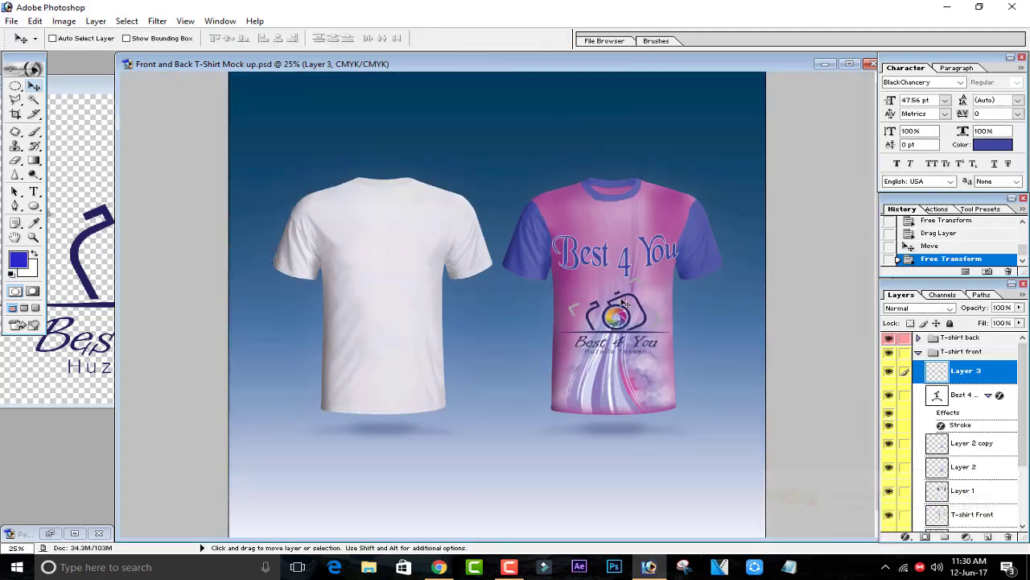
left_click_drag(616, 321, 624, 328)
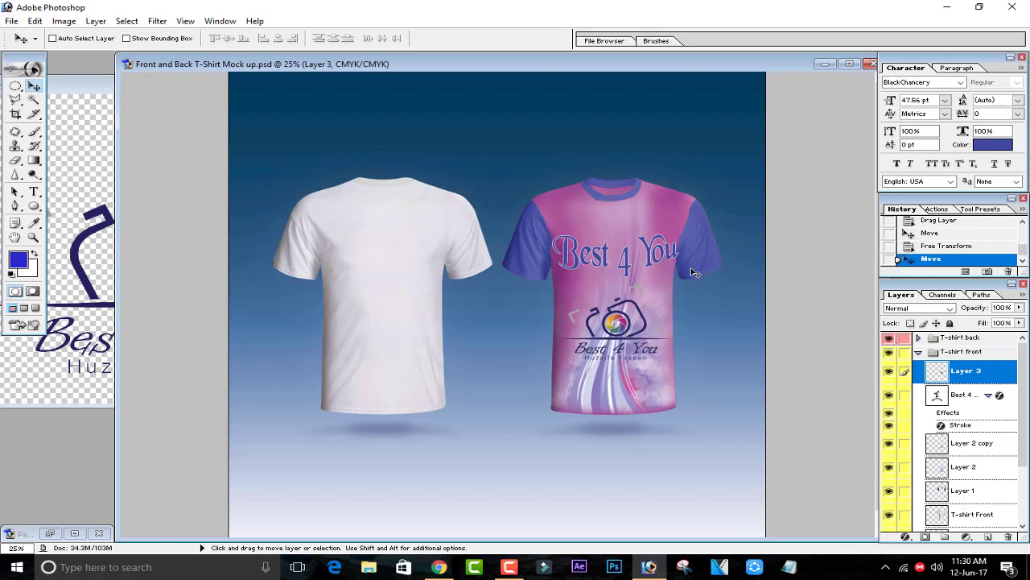
Narrow the "Best 4 You" chest text to 97.7% width so it fits between the sleeves.
left_click(961, 400)
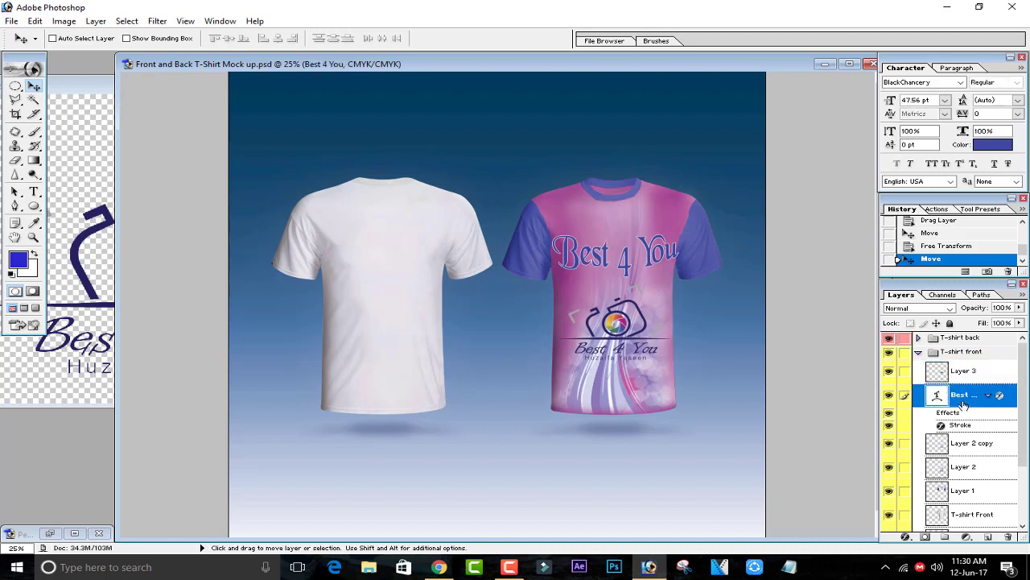
key("ctrl+t")
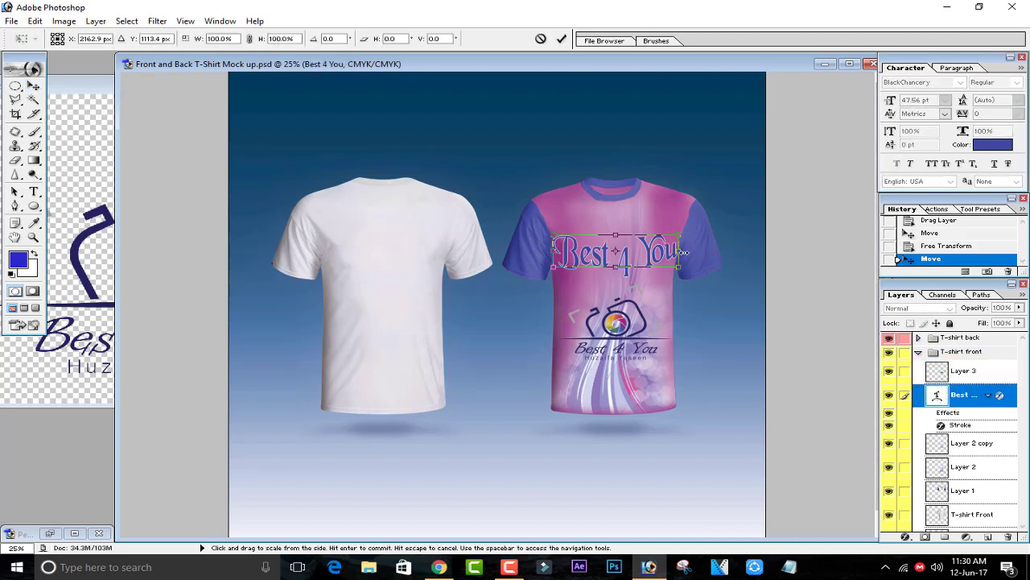
left_click_drag(684, 250, 681, 251)
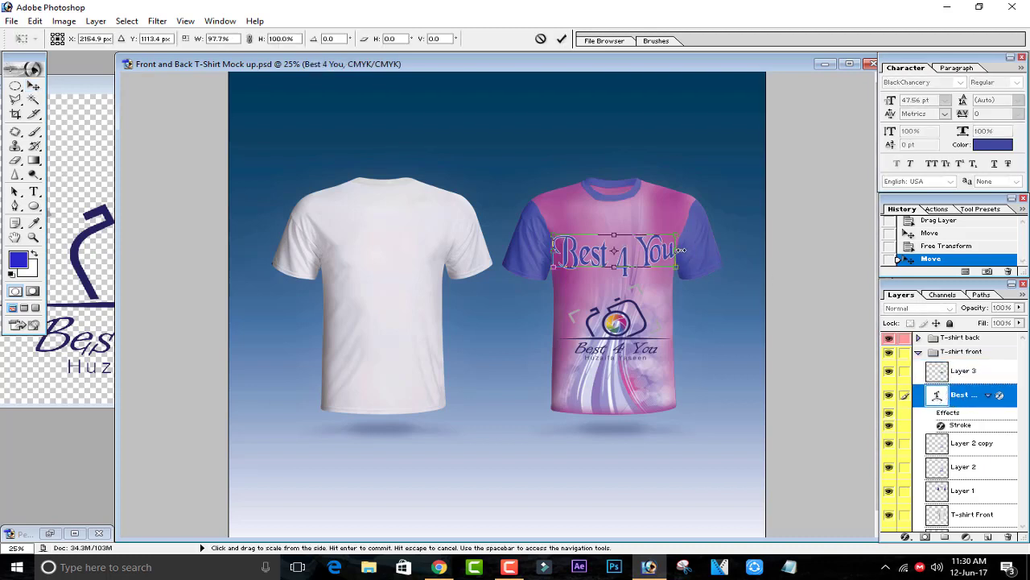
left_click(561, 40)
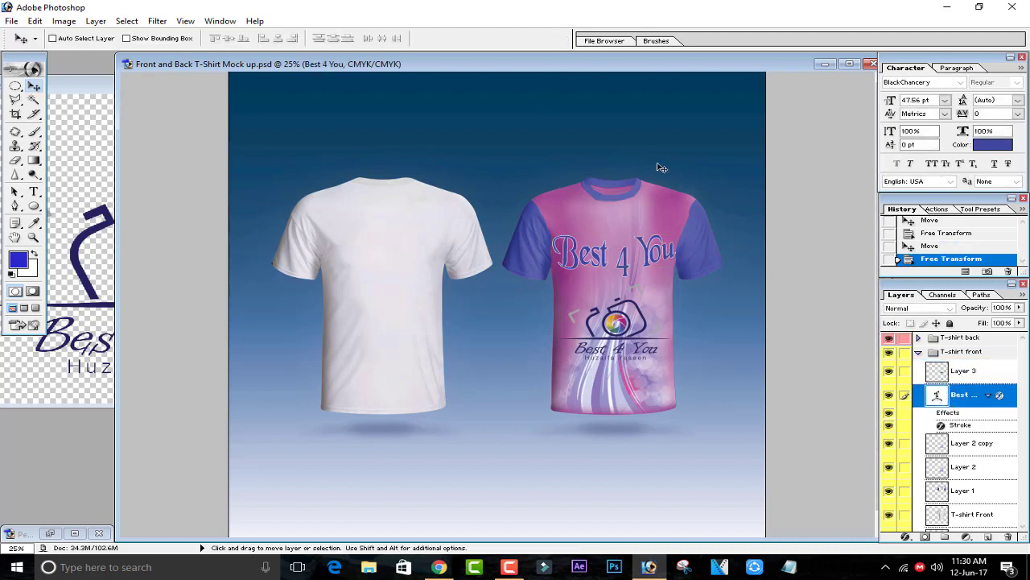
Recolour the camera logo layer with Hue/Saturation, using Hue +6 and Saturation +100.
left_click(968, 372)
key("ctrl+u")
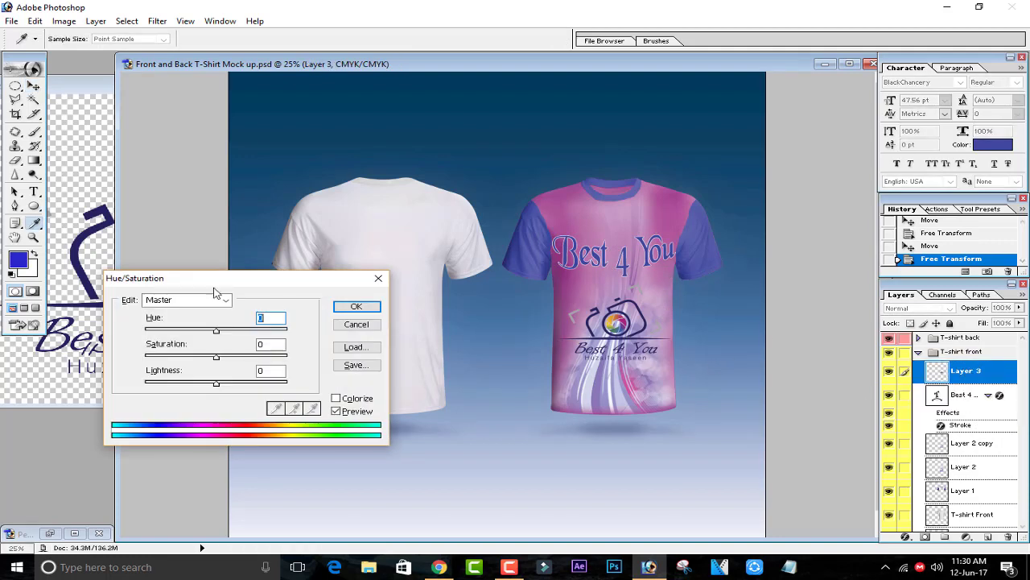
left_click(251, 330)
left_click_drag(214, 354, 291, 359)
left_click_drag(250, 329, 222, 328)
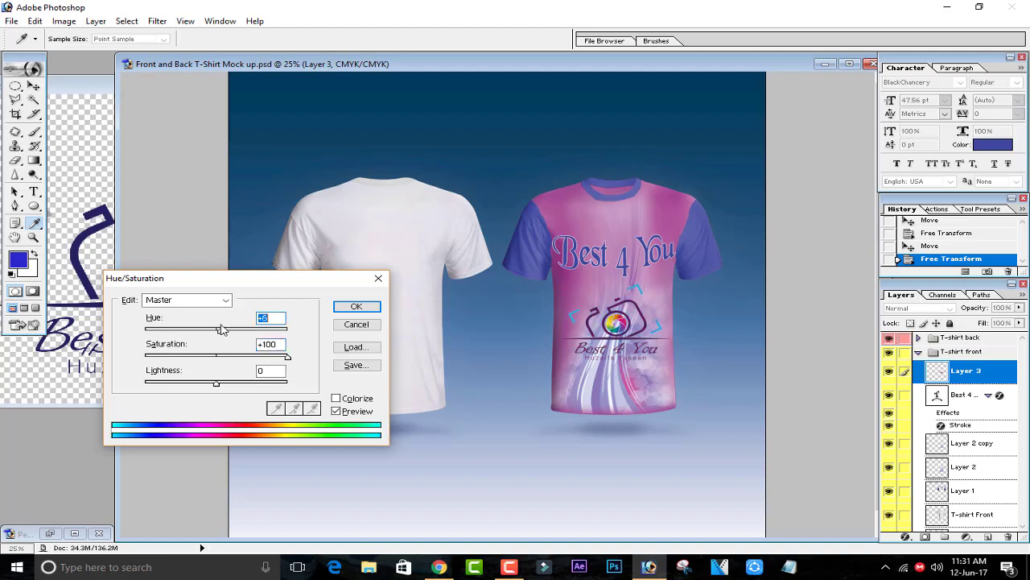
left_click(355, 309)
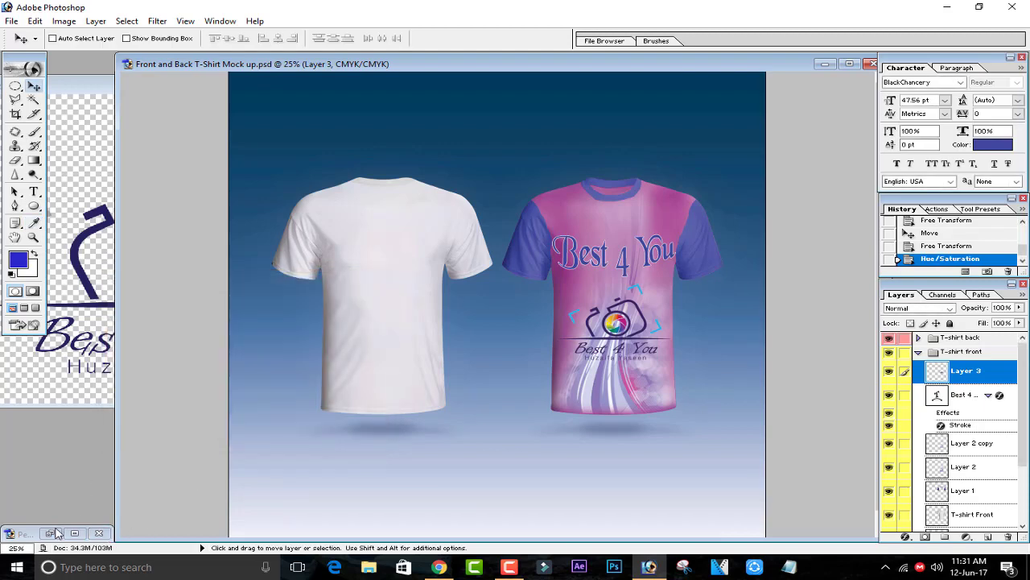
Copy the Pepsi logo from its open document into the mockup and shrink it to fit the front shirt's left-hand sleeve.
left_click(49, 532)
left_click_drag(312, 233, 622, 258)
key("ctrl+t")
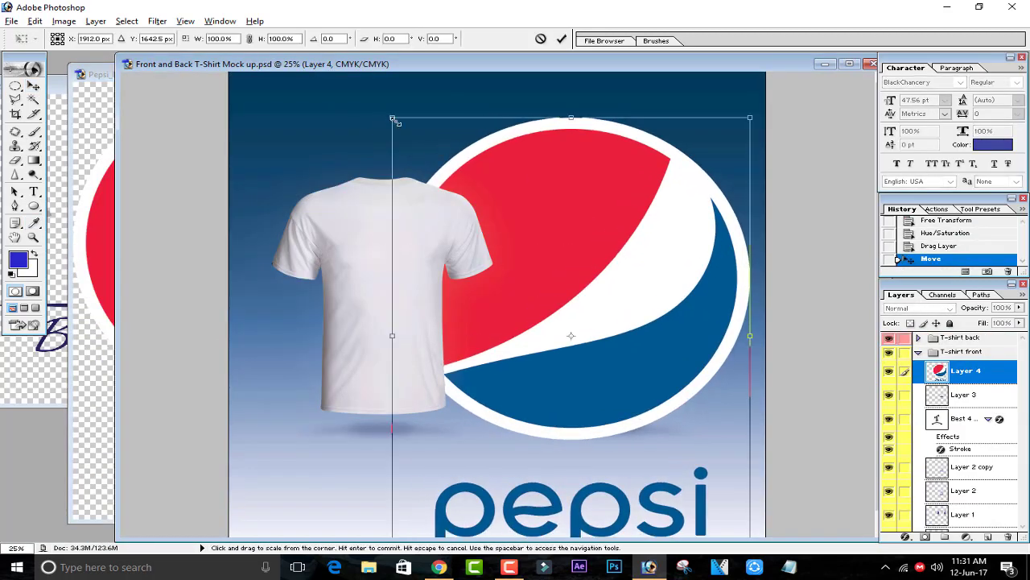
left_click_drag(393, 120, 545, 226)
left_click(562, 39)
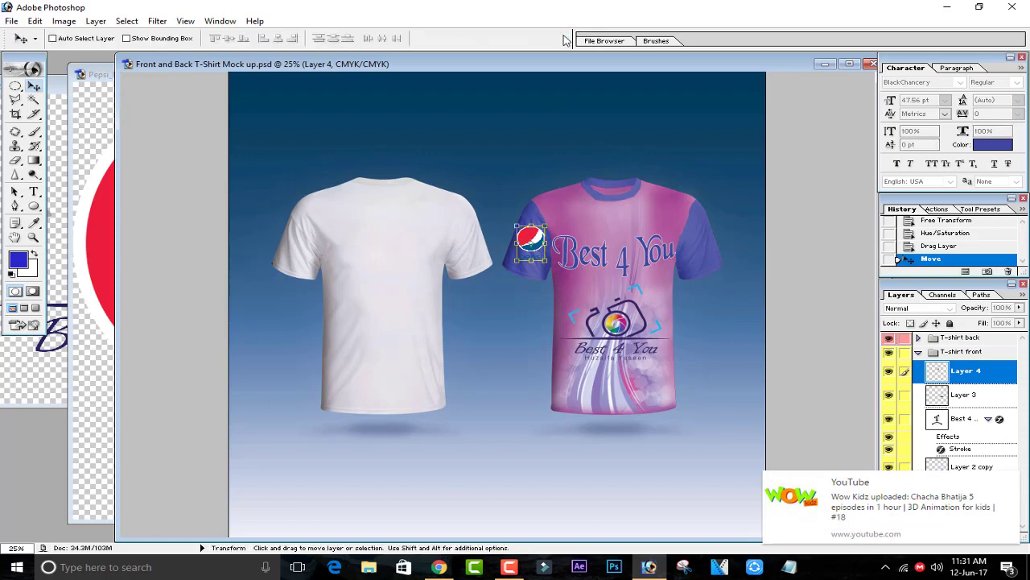
Move the Pepsi logo from the sleeve onto the front shirt's chest, above the word "Best".
key("ctrl+plus")
key("ctrl+plus")
key("ctrl+plus")
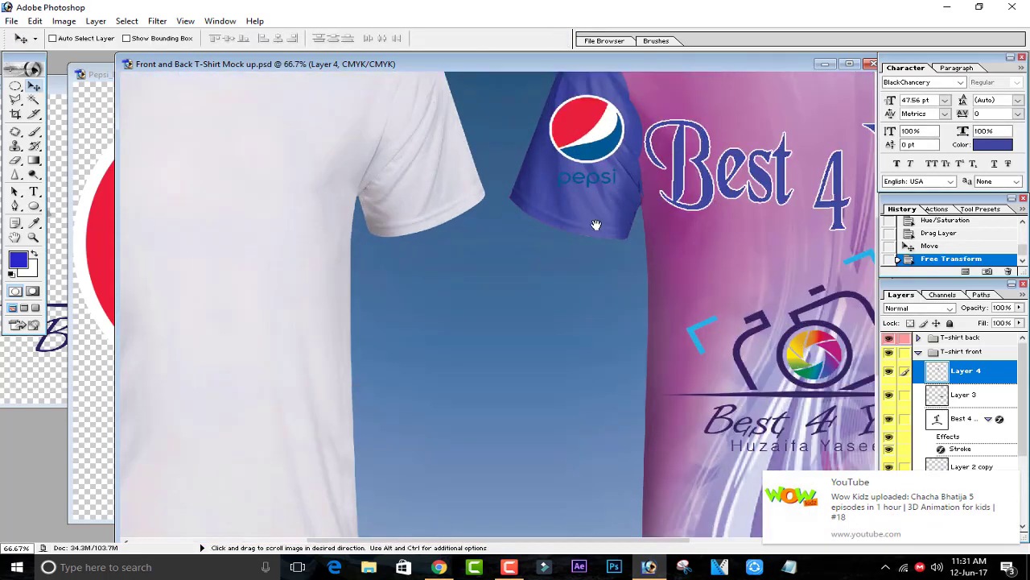
left_click_drag(596, 225, 338, 397)
left_click_drag(332, 299, 456, 275)
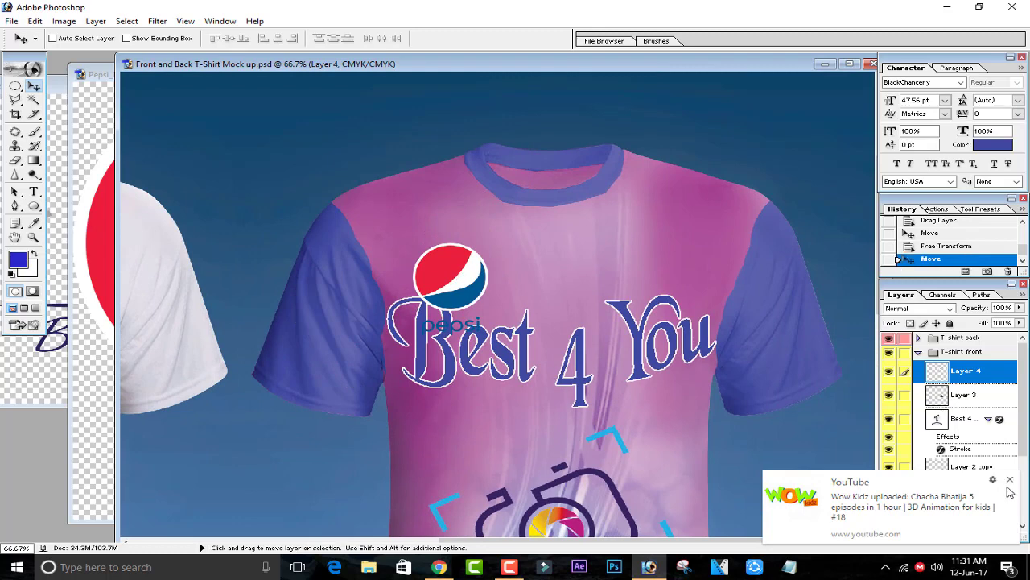
Move the "Best 4 You" chest text down so it sits clear below the Pepsi logo.
left_click(976, 396)
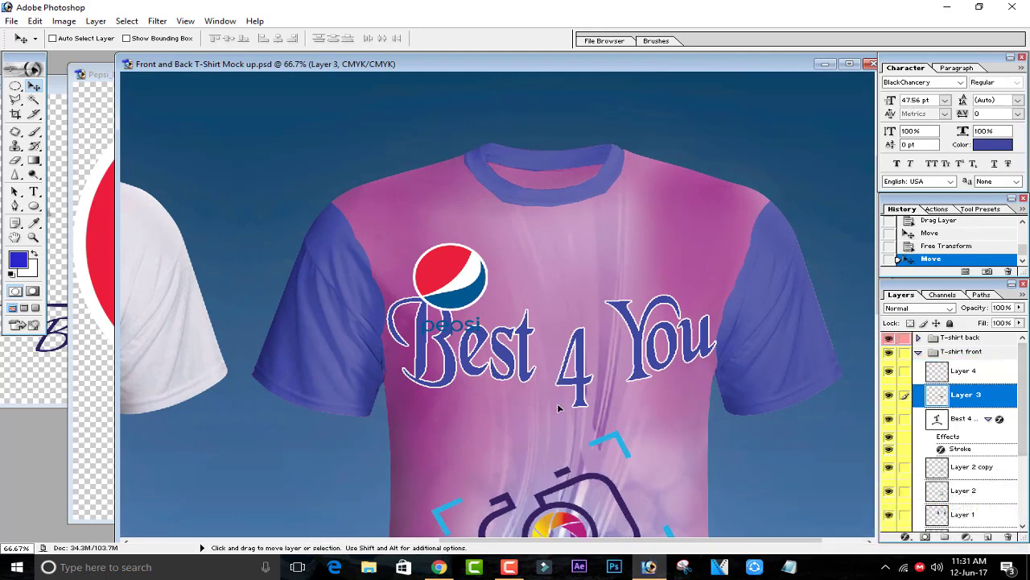
left_click(959, 421)
left_click_drag(541, 356, 544, 401)
left_click_drag(801, 433, 719, 330)
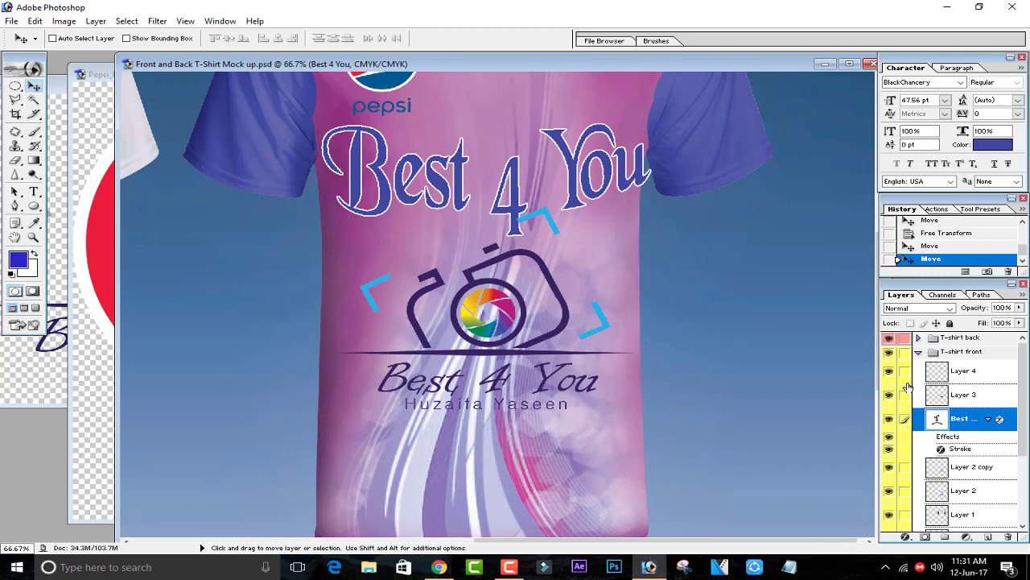
Move the camera logo down the front shirt so it clears the "Best 4 You" chest text.
left_click(944, 396)
left_click_drag(441, 338, 439, 400)
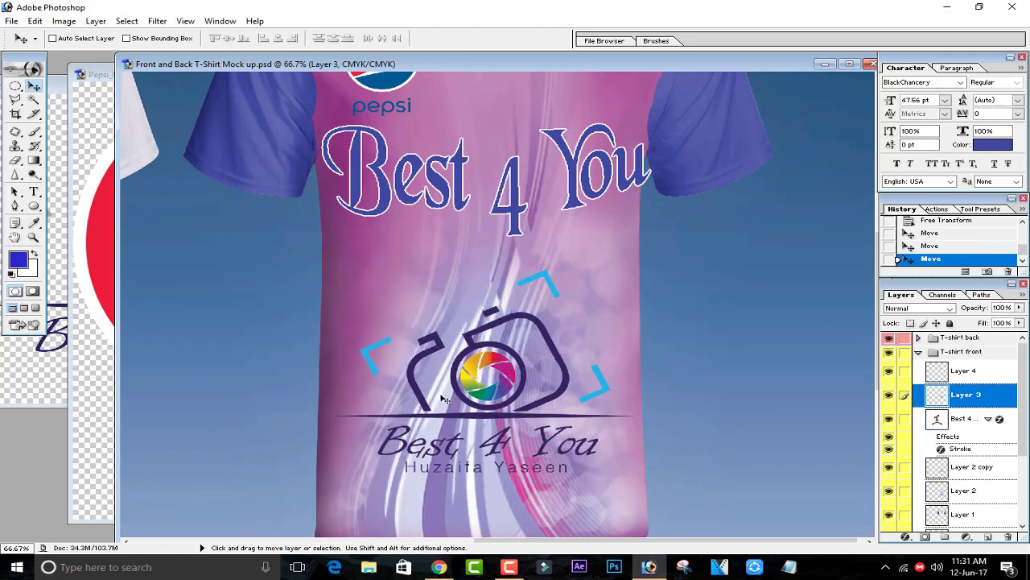
left_click_drag(706, 252, 662, 409)
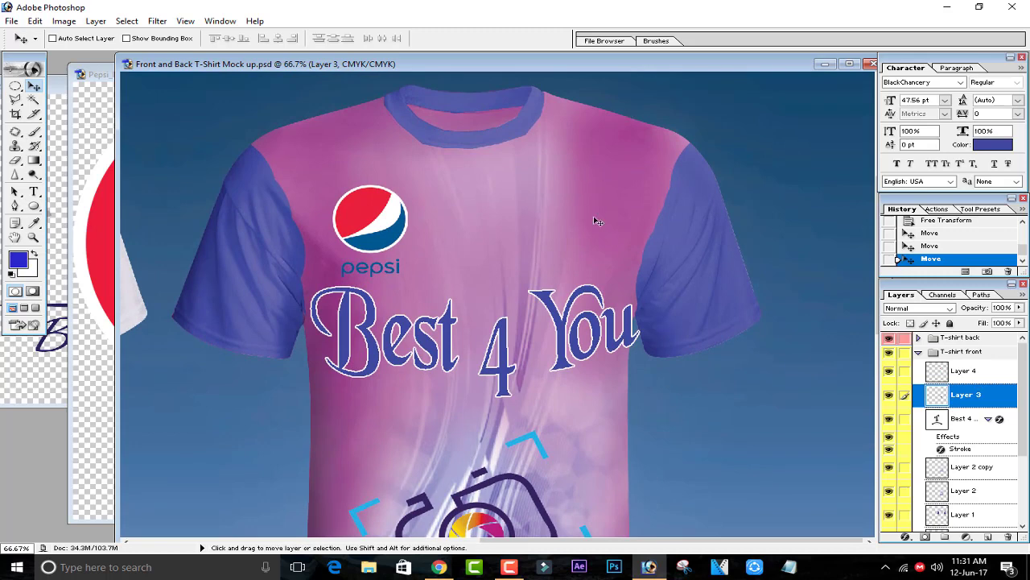
key("ctrl+minus")
key("ctrl+minus")
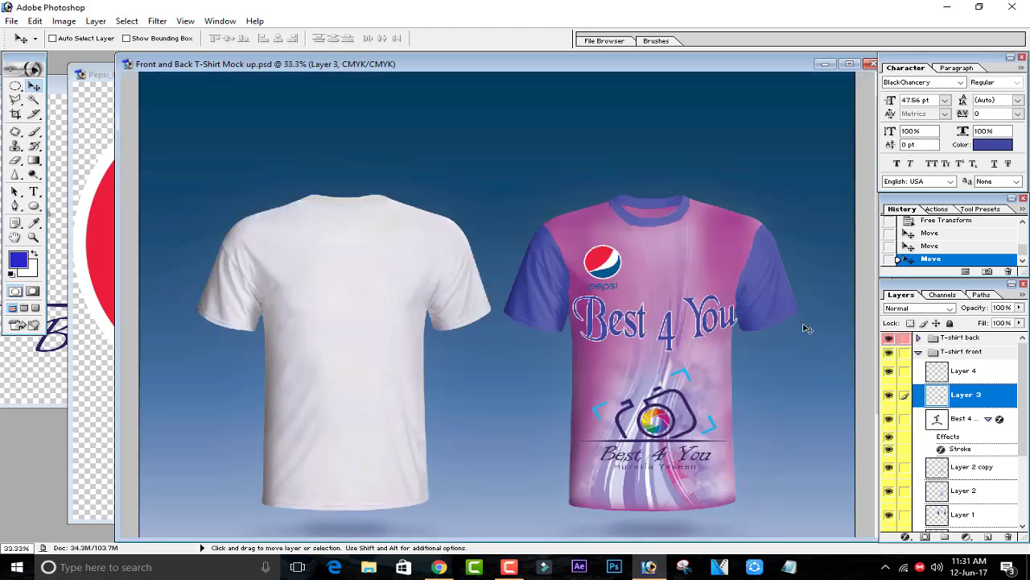
Narrow the "Best 4 You" chest text to 95.6% width with Free Transform, keeping its height at 100%.
left_click(956, 420)
key("ctrl+t")
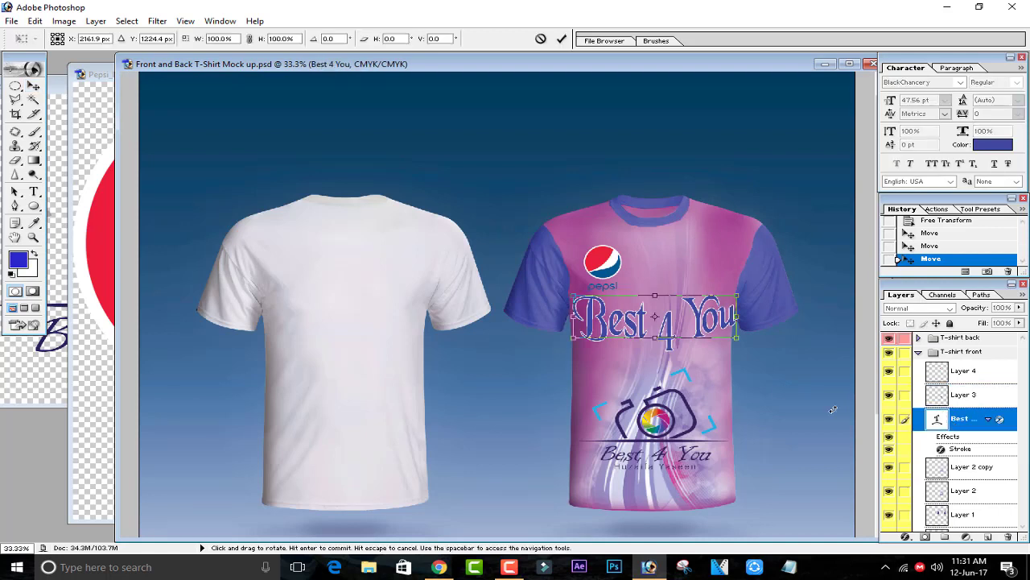
left_click_drag(739, 316, 733, 315)
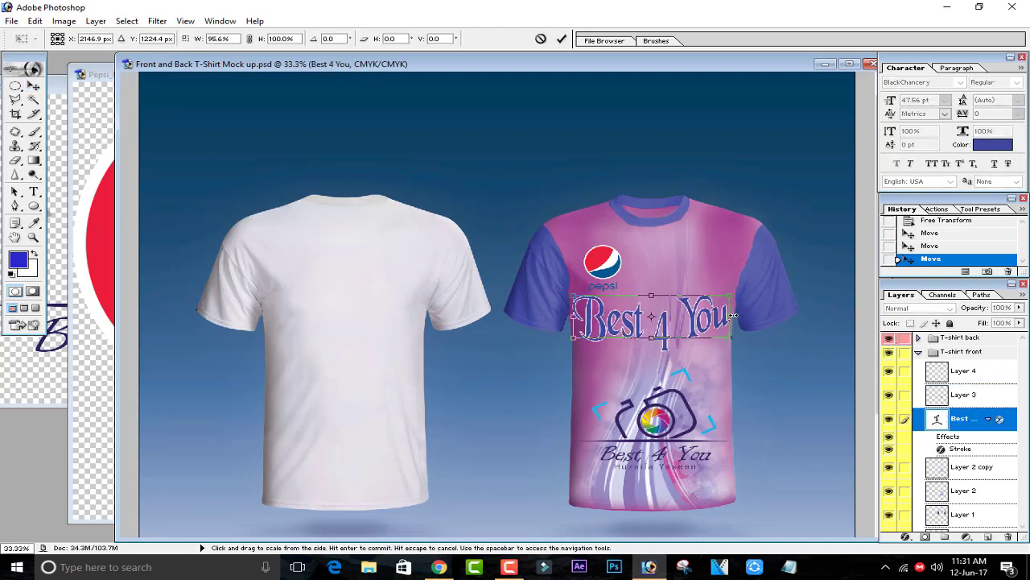
left_click(561, 39)
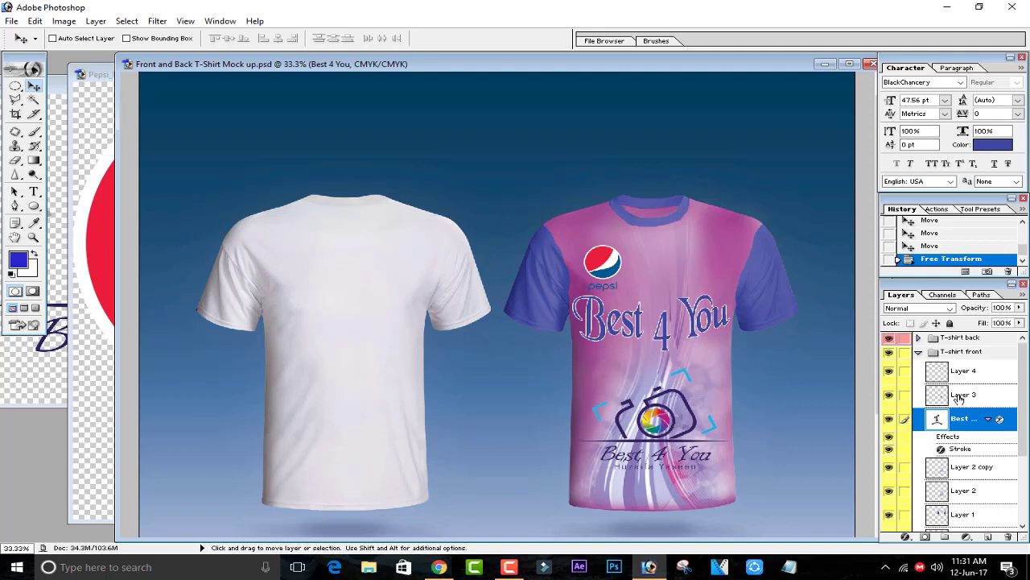
left_click(960, 398)
left_click(679, 400, "ctrl")
left_click_drag(657, 386, 672, 363)
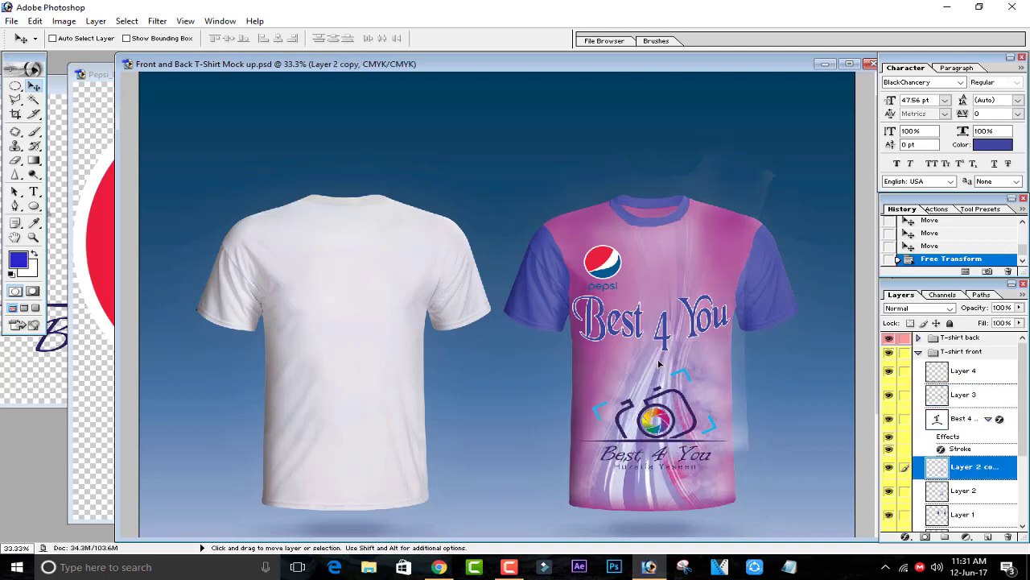
key("ctrl+z")
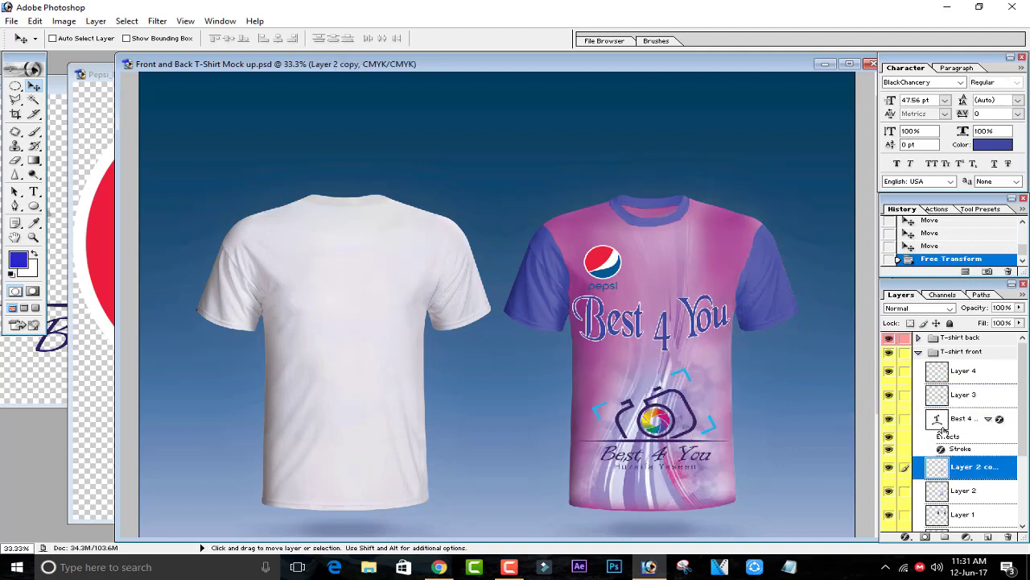
Try the camera logo on the upper chest and scaled down to 47.7%, then revert to the state after the text transform.
left_click(962, 394)
left_click_drag(620, 416, 650, 272)
key("ctrl+t")
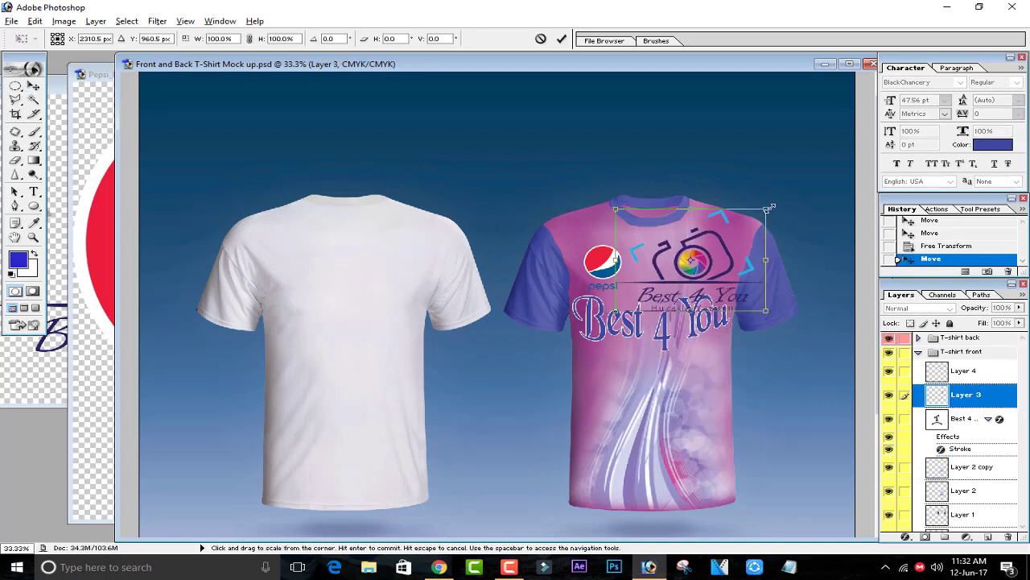
left_click_drag(753, 211, 672, 416)
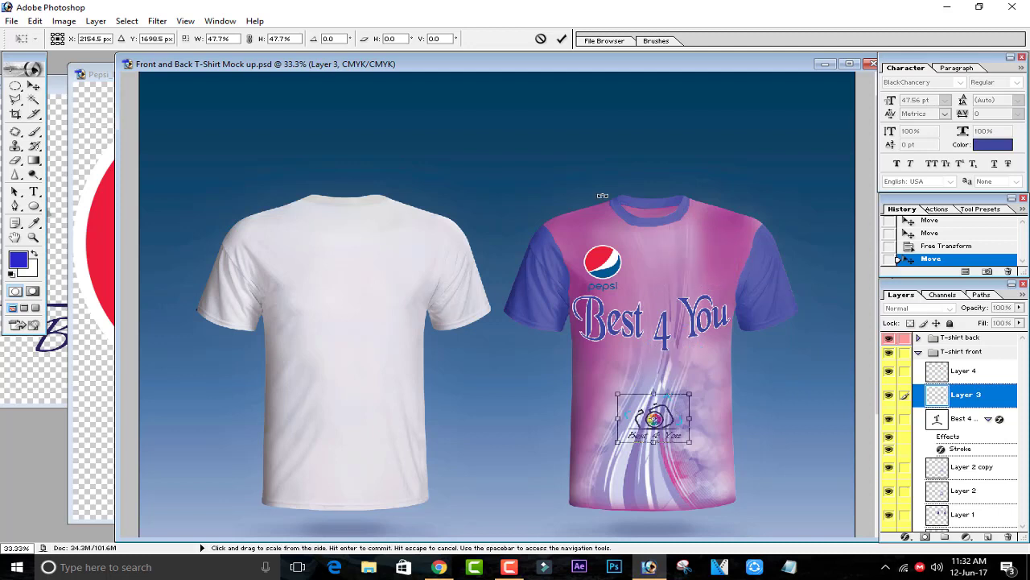
left_click(541, 39)
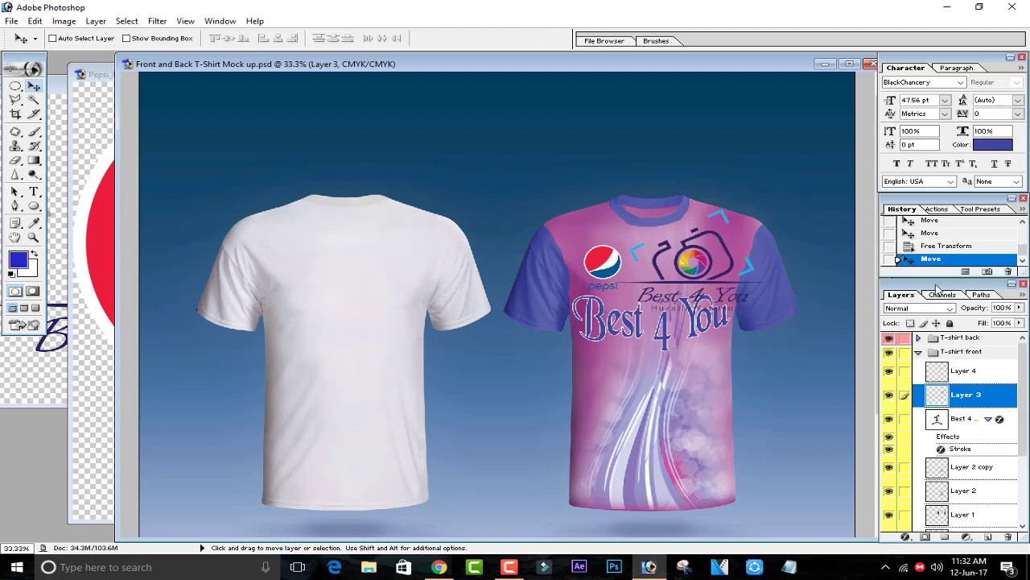
left_click(960, 246)
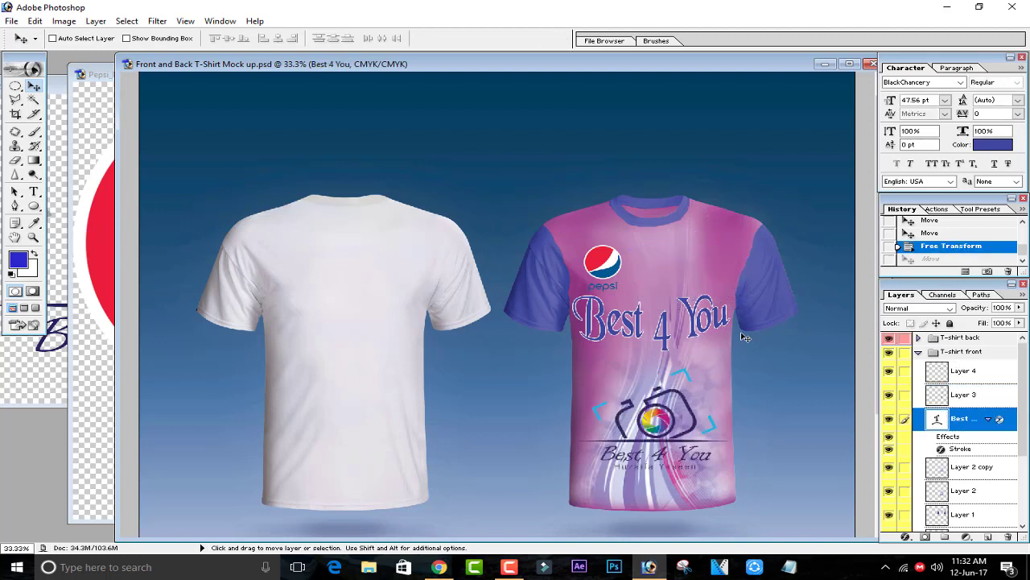
Move the camera logo slightly up on the front shirt, closer to the "Best 4 You" chest text.
mouse_move(646, 439)
left_mouse_down()
mouse_move(665, 411)
mouse_move(652, 426)
left_mouse_up()
key("ctrl+z")
left_click(981, 395)
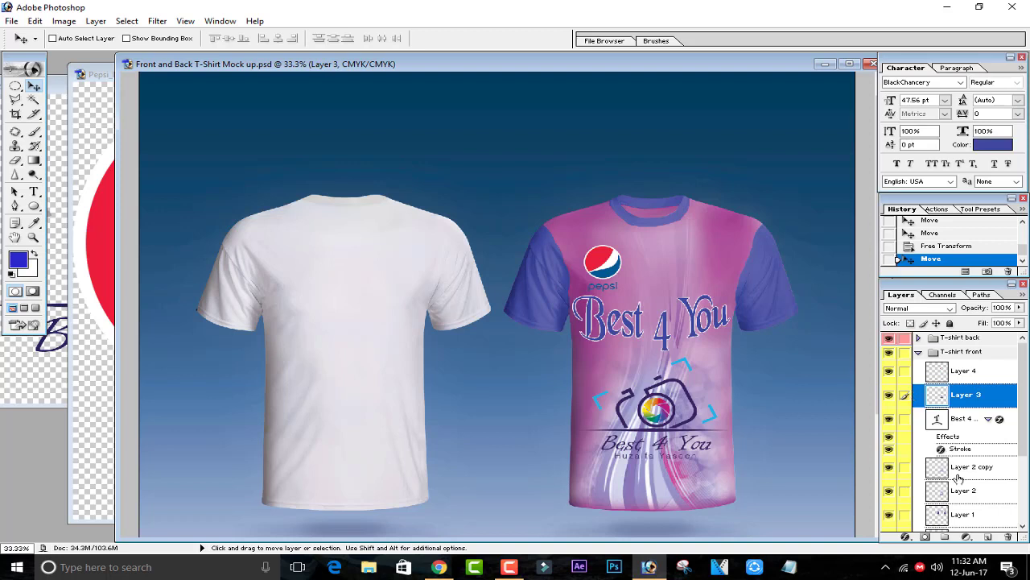
Look through the layers inside the T-shirt front group to locate Layer 1 with the collar and sleeve colour.
left_click(920, 353)
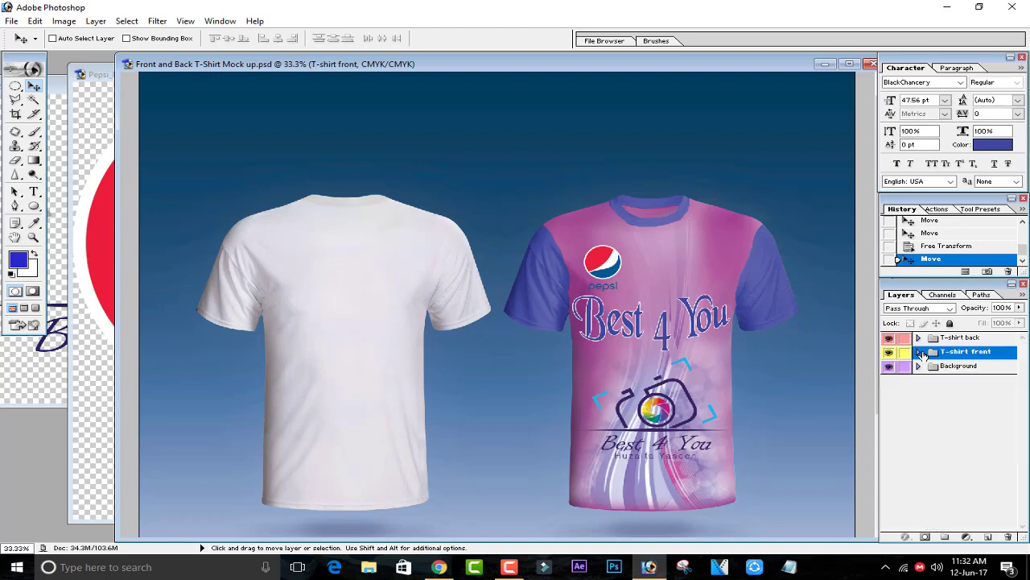
left_click(920, 353)
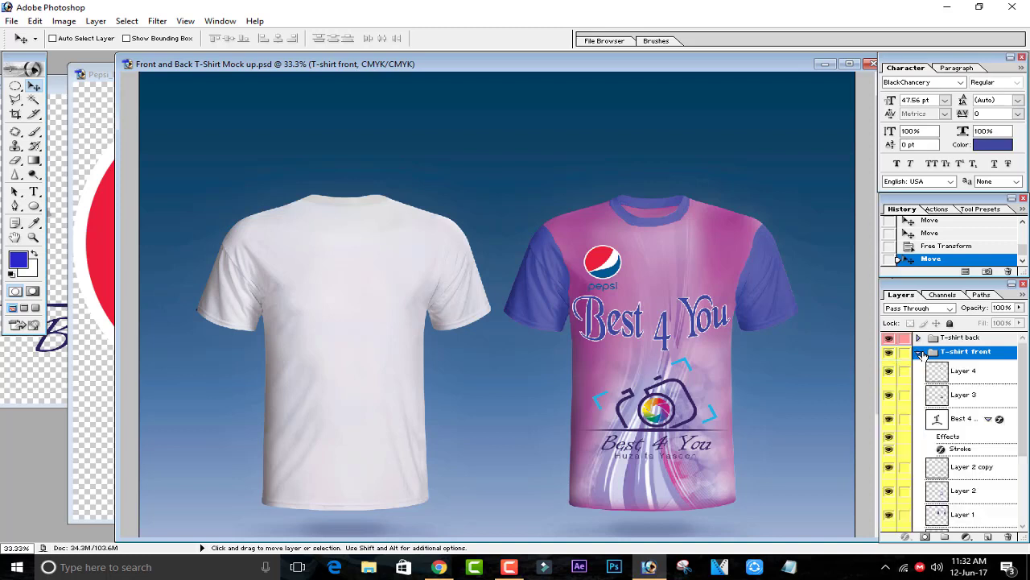
scroll(960, 406, "down", 2)
scroll(934, 354, "up", 1)
scroll(957, 451, "down", 2)
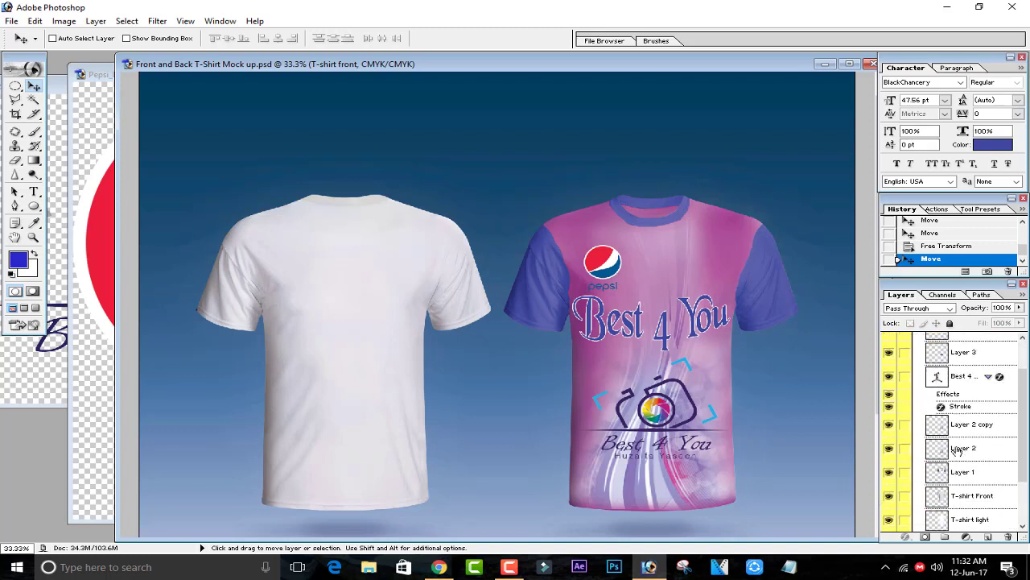
left_click(889, 475)
scroll(893, 475, "down", 1)
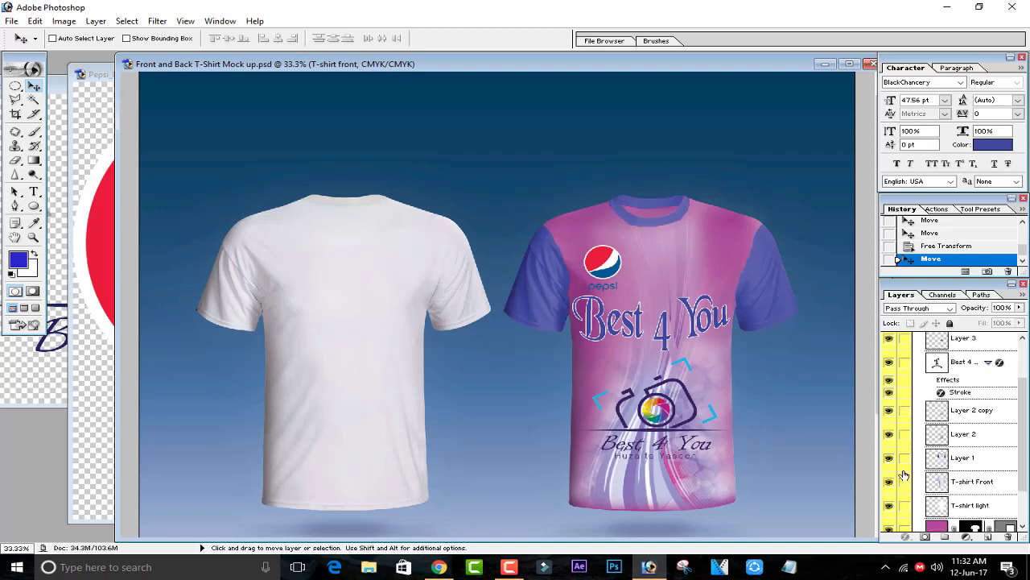
left_click(943, 426)
left_click(945, 441)
scroll(946, 446, "up", 1)
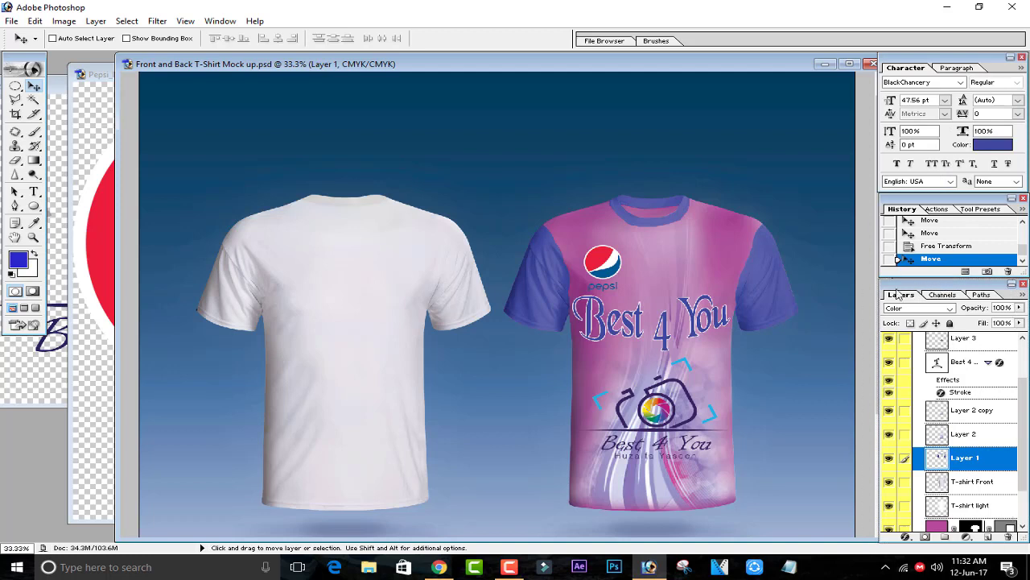
Close the Character palette and rearrange the workspace so the Layers palette stands full height beside the canvas.
left_click_drag(900, 294, 892, 302)
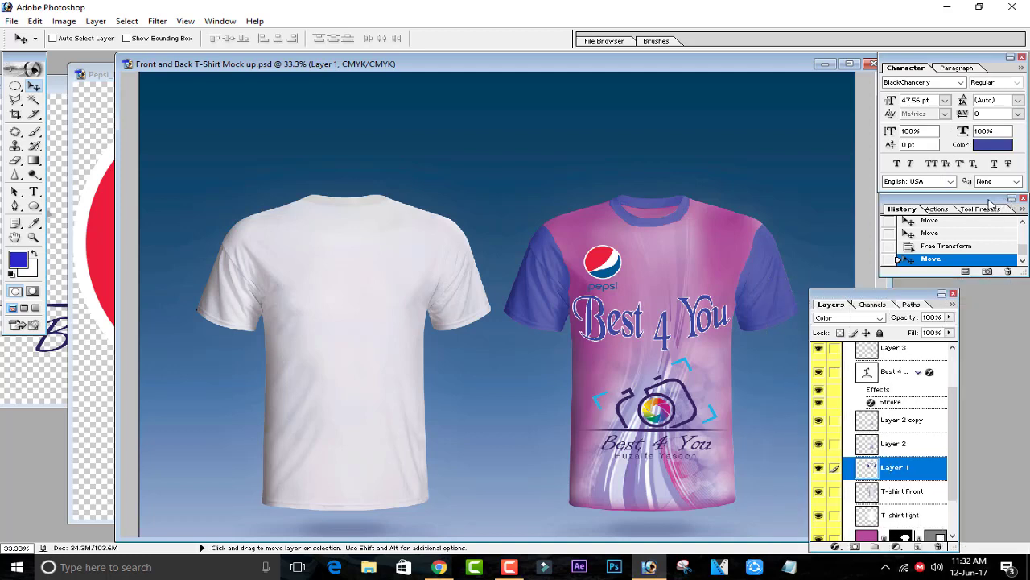
left_click_drag(178, 344, 9, 462)
left_click(1021, 58)
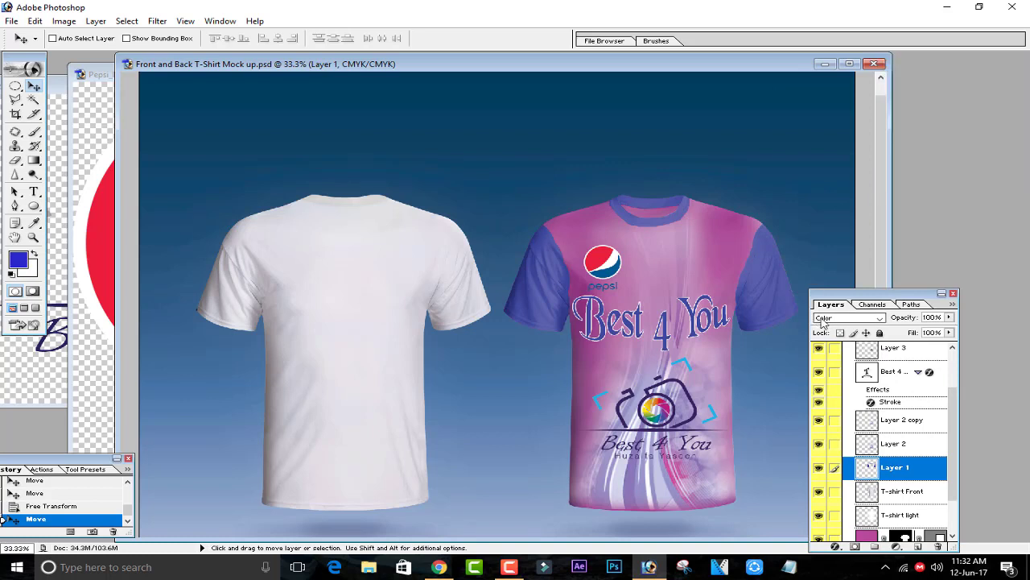
left_click_drag(881, 294, 958, 58)
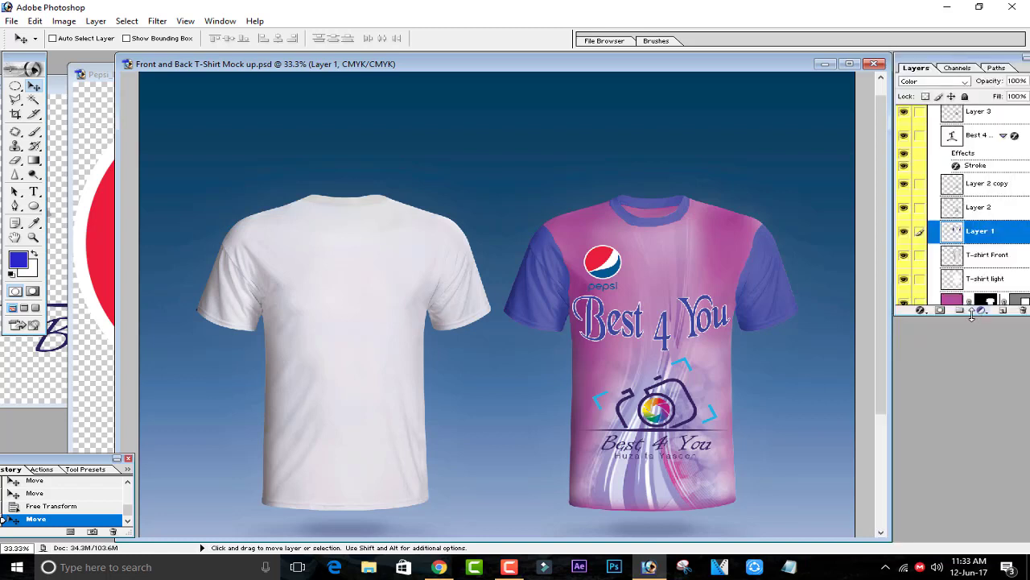
left_click_drag(973, 314, 972, 538)
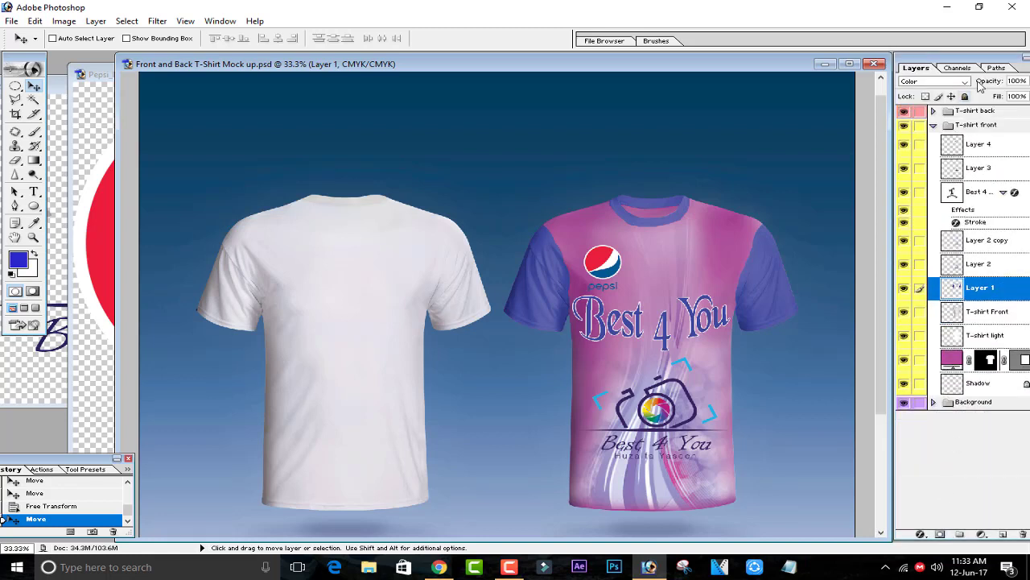
left_click_drag(983, 60, 956, 61)
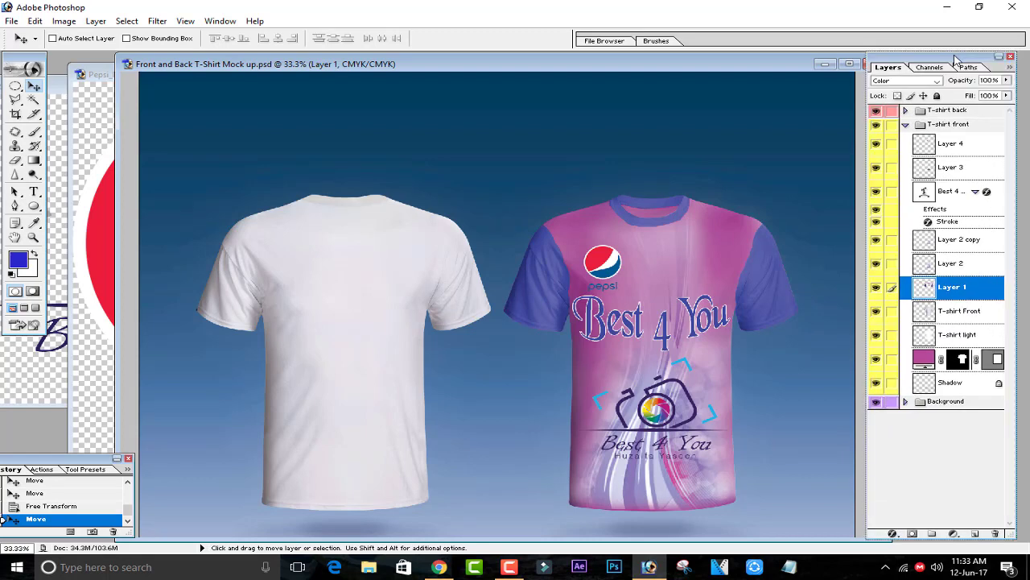
Close the Pepsi logo and camera logo source documents, leaving only the T-shirt mockup open.
left_click(86, 72)
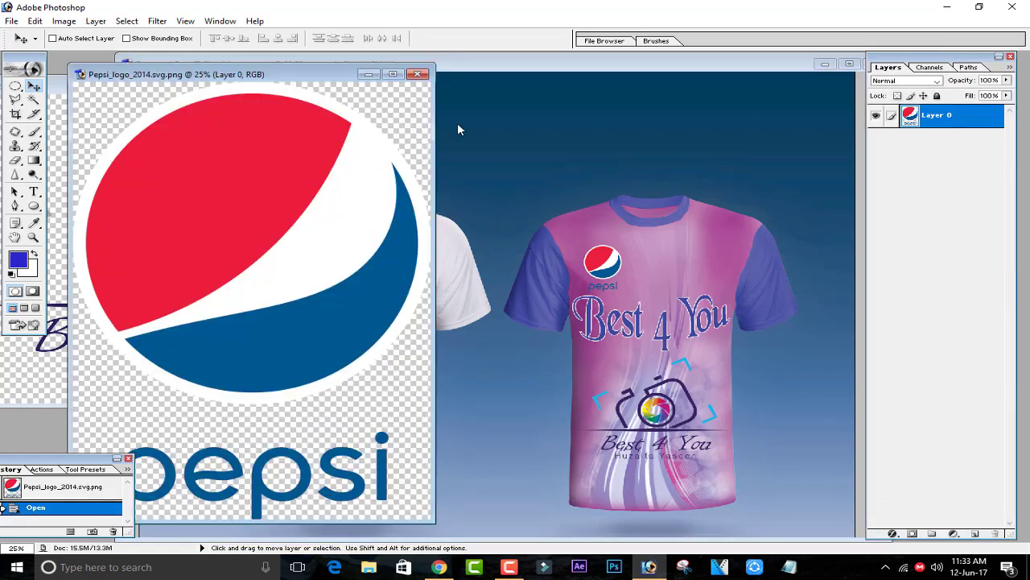
left_click(419, 74)
left_click(109, 202)
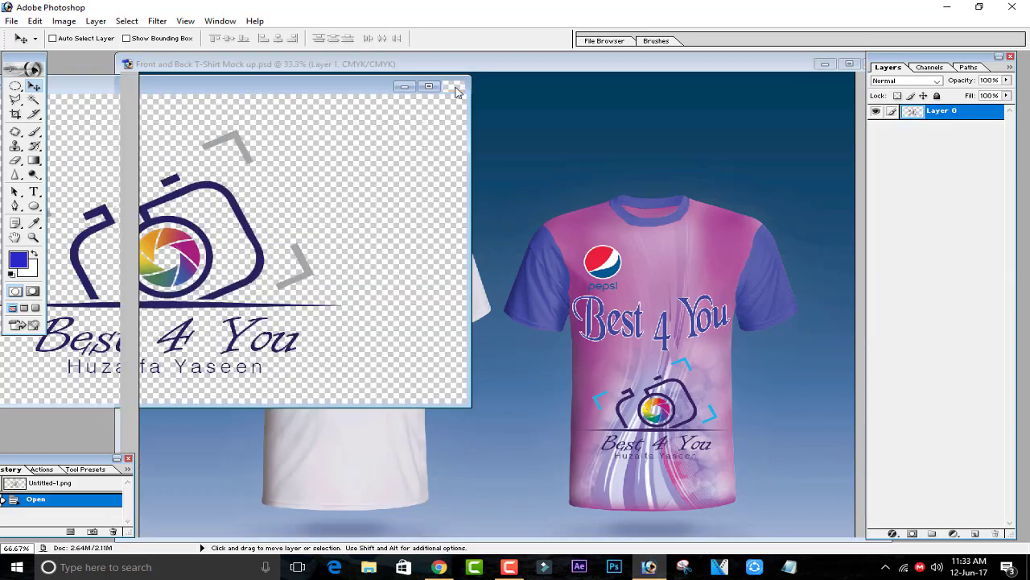
left_click(462, 81)
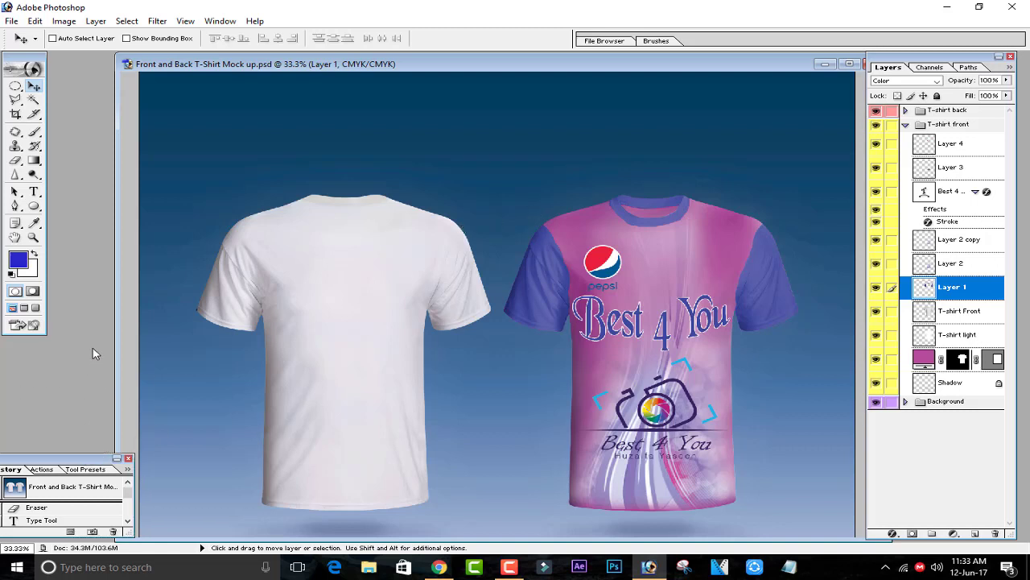
Place the History palette below the toolbox and lengthen it to show more history states.
left_click_drag(89, 460, 95, 347)
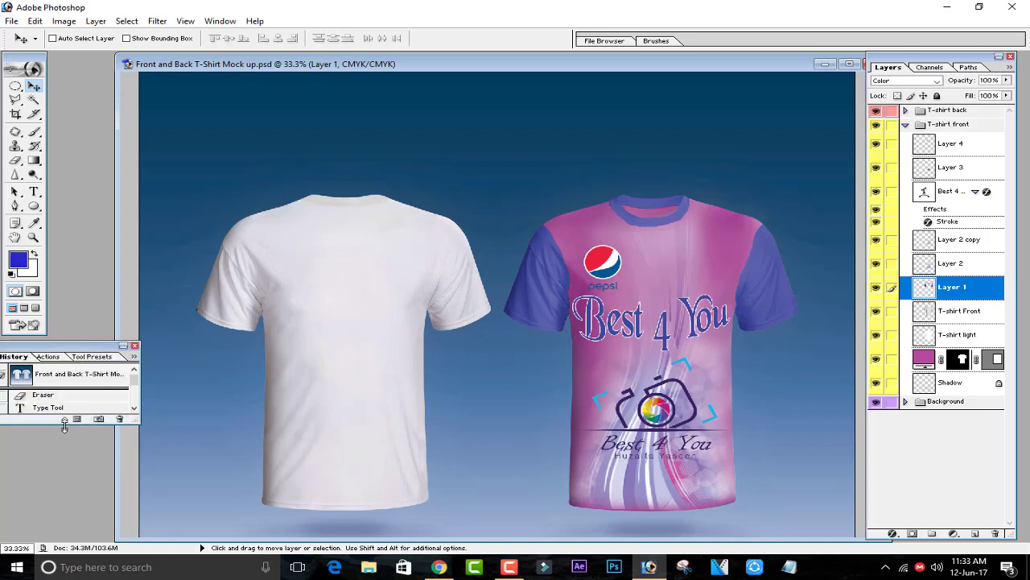
left_click_drag(65, 425, 65, 544)
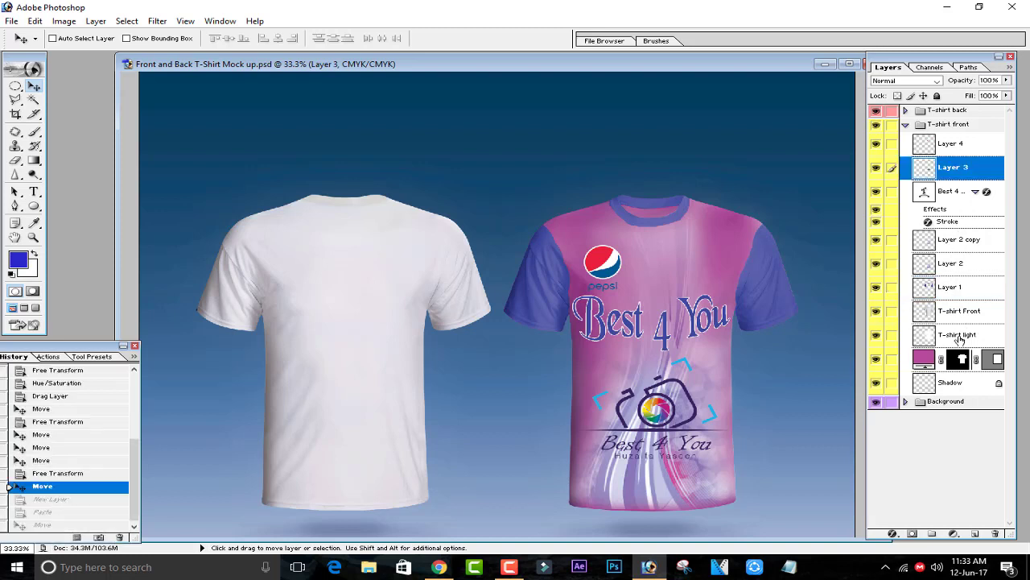
Duplicate Layer 1, the front shirt's collar and sleeve colour layer.
left_click(960, 336)
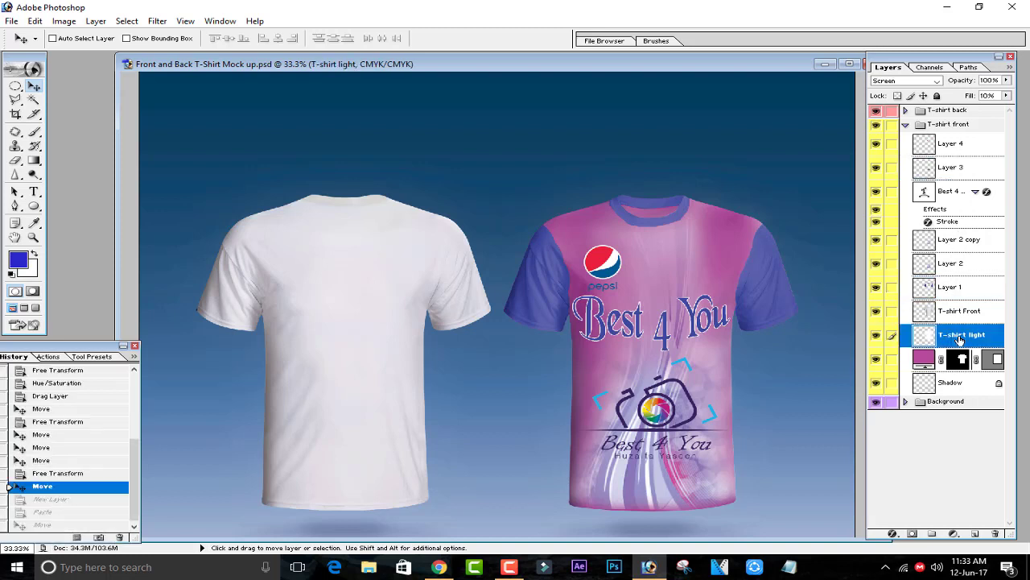
left_click(961, 289)
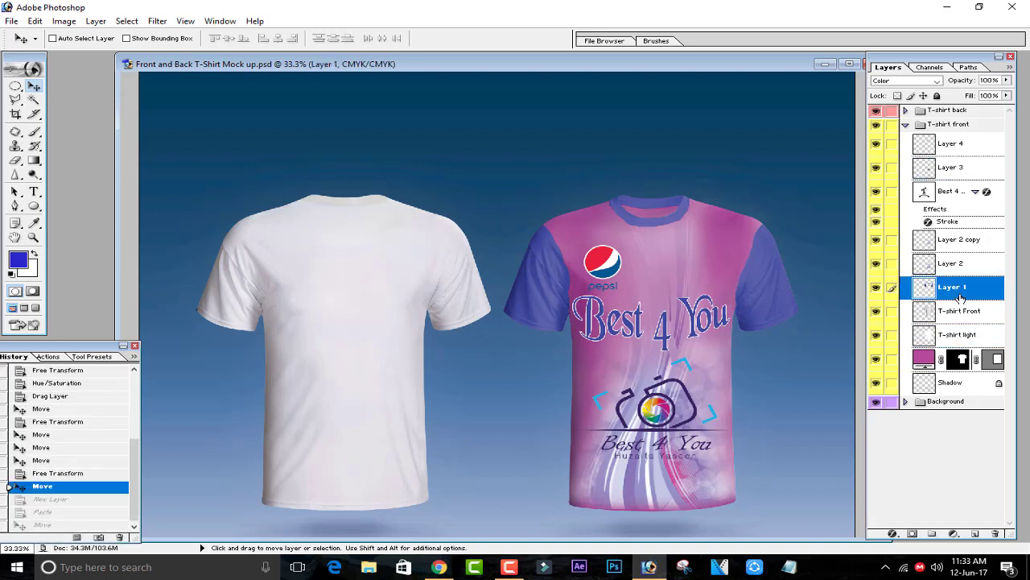
key("ctrl+j")
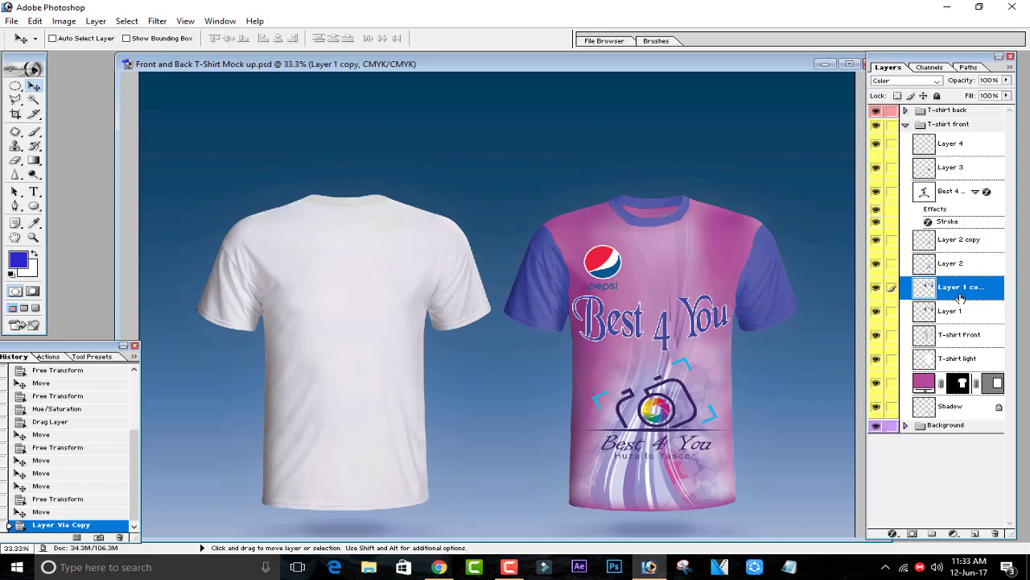
Move the Layer 1 copy out of the T-shirt front group to the top of the stack, above the T-shirt back group.
mouse_move(961, 298)
left_mouse_down()
mouse_move(966, 161)
mouse_move(974, 181)
mouse_move(981, 102)
mouse_move(948, 102)
mouse_move(955, 111)
left_mouse_up()
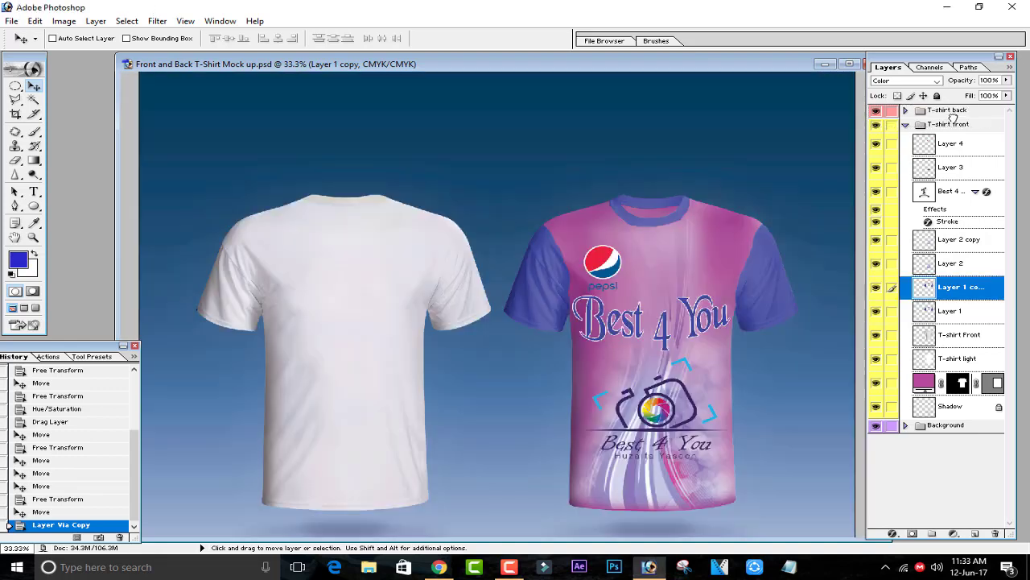
left_click_drag(955, 288, 945, 109)
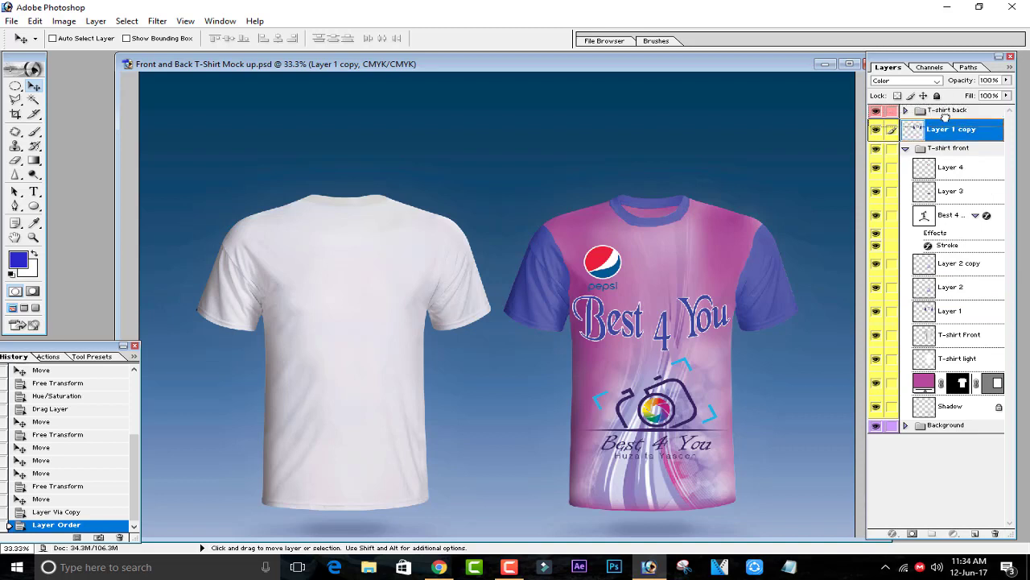
mouse_move(944, 127)
left_mouse_down()
mouse_move(945, 109)
mouse_move(954, 143)
left_mouse_up()
left_click(953, 135)
left_click(936, 121)
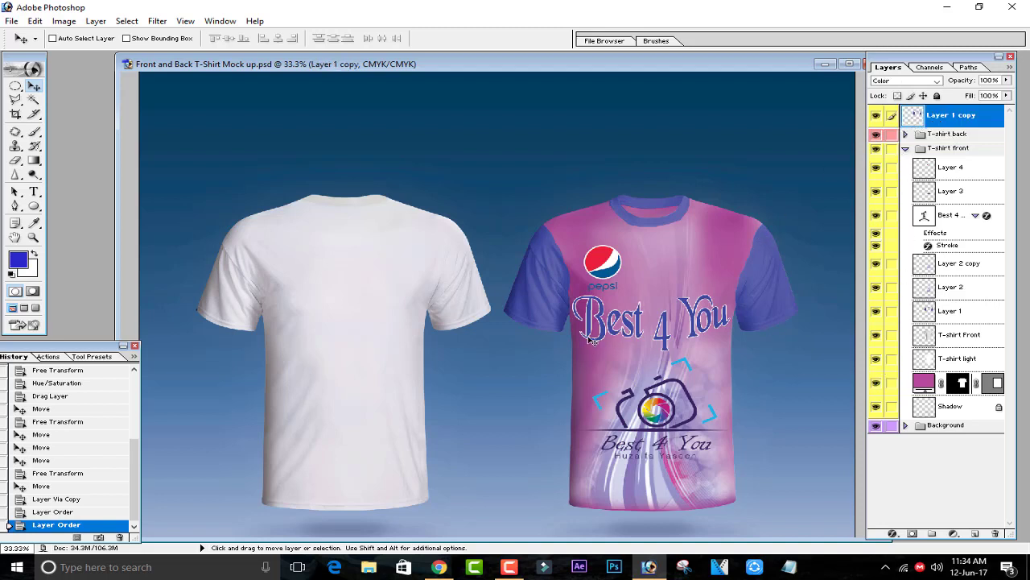
Try to move the copied collar and sleeve colour onto the back shirt.
left_click_drag(745, 281, 427, 283)
left_click_drag(436, 280, 699, 283)
left_click(906, 134)
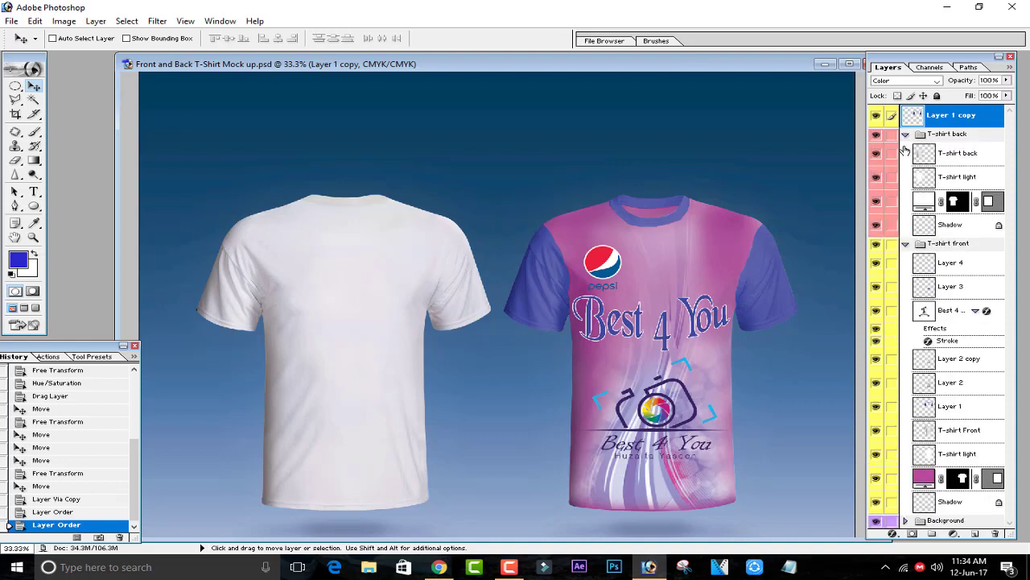
left_click(906, 134)
Copy the hex code B7499B from the front shirt's colour fill layer and close its colour settings.
double_click(924, 382)
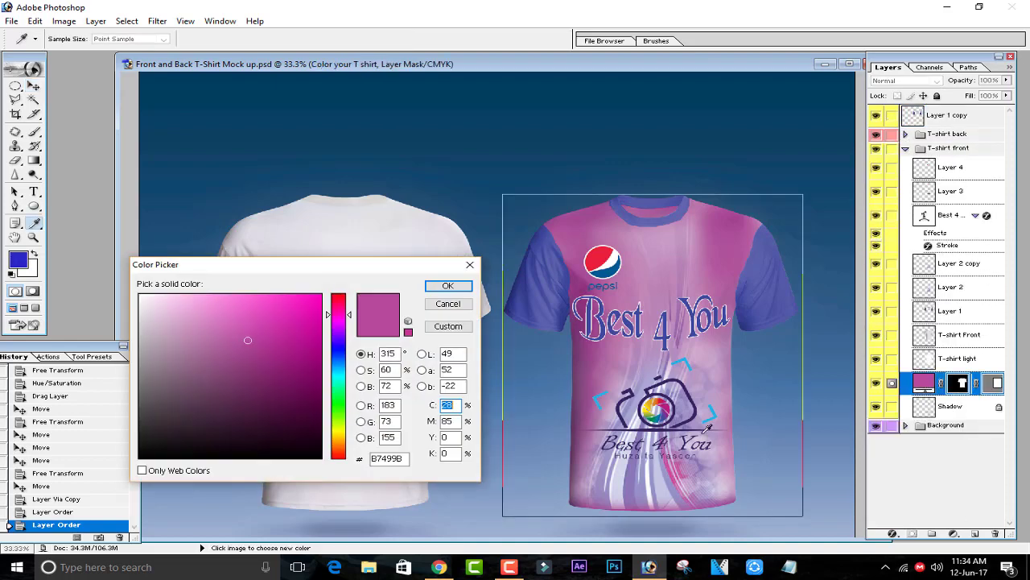
double_click(388, 458)
key("ctrl+c")
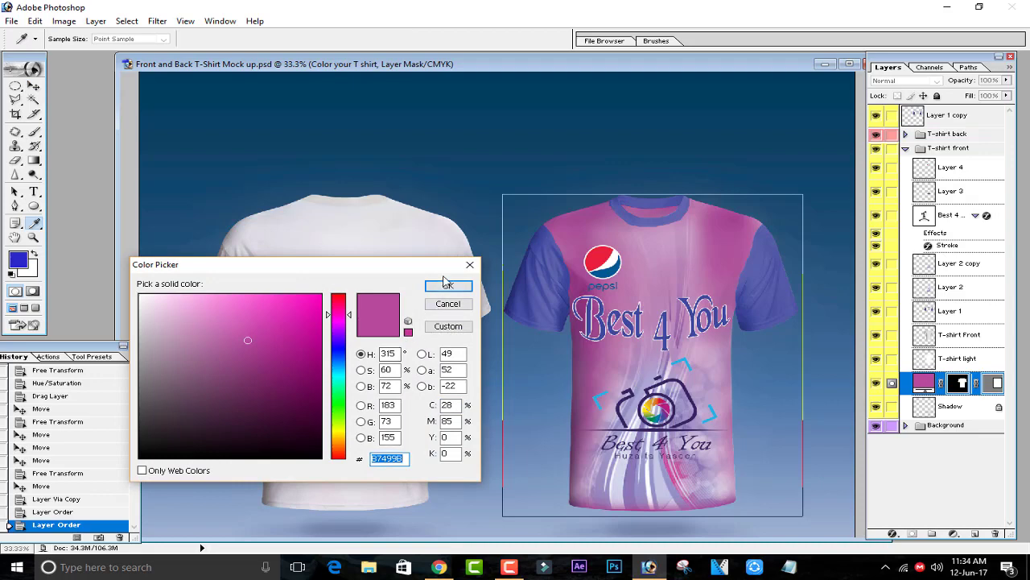
left_click(449, 287)
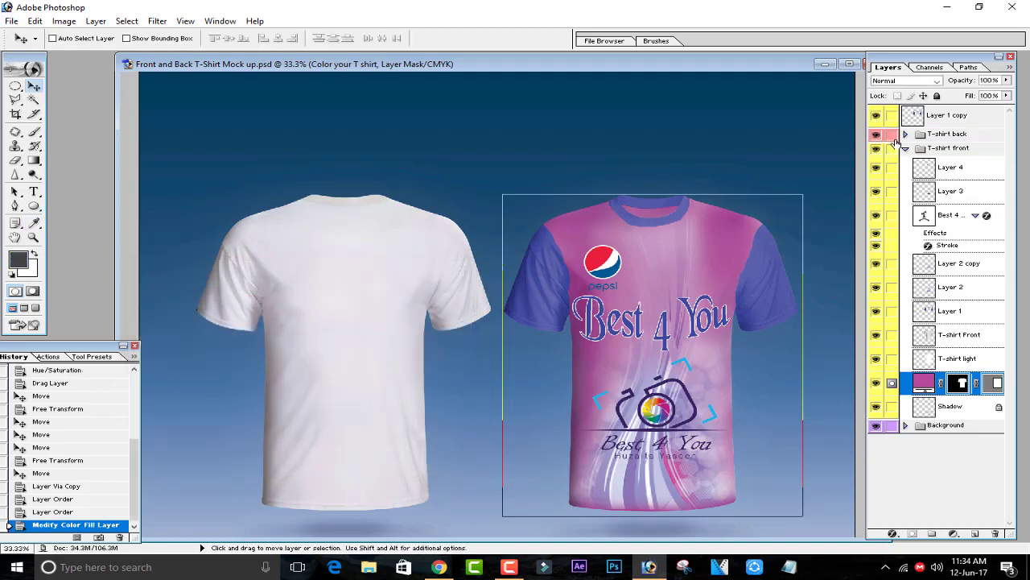
Set the T-shirt back group's colour fill layer to the copied hex colour B7499B.
left_click(919, 119)
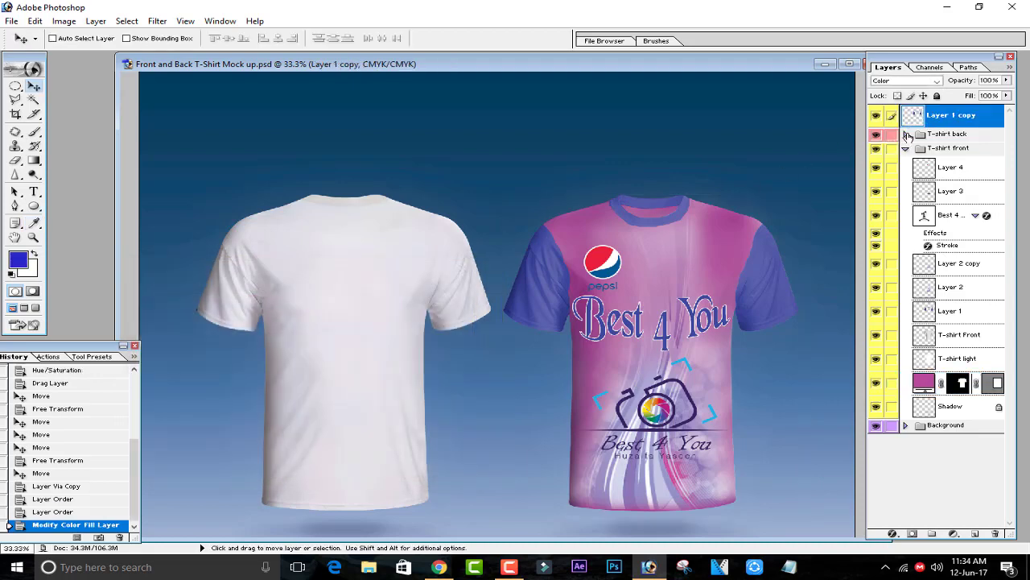
left_click(905, 134)
double_click(926, 203)
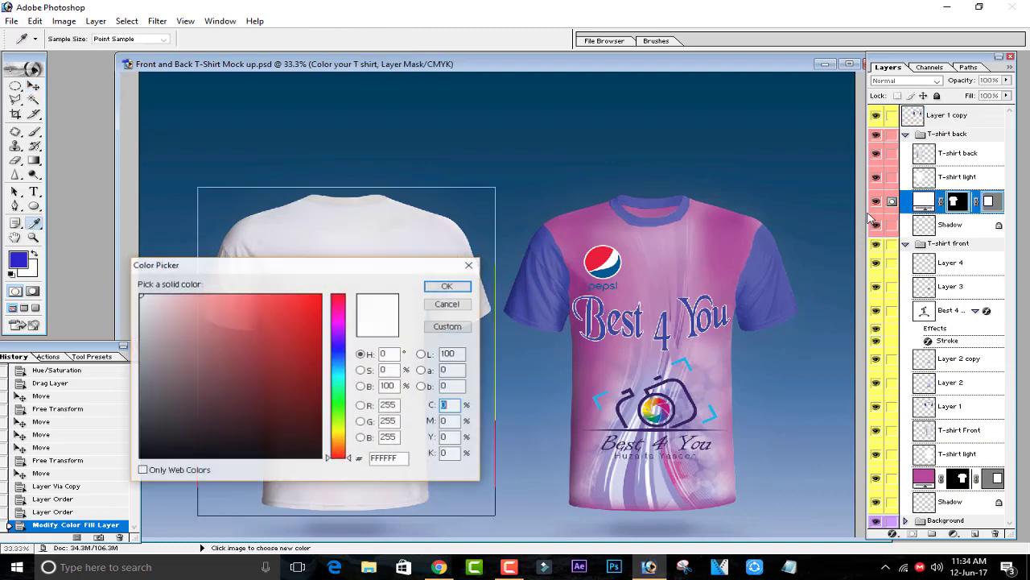
left_click(388, 459)
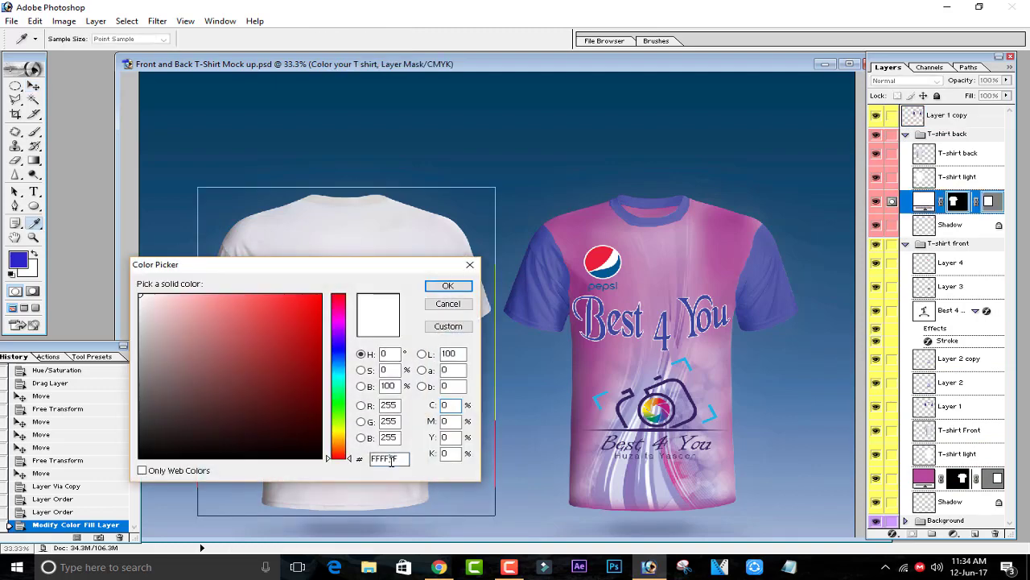
key("ctrl+v")
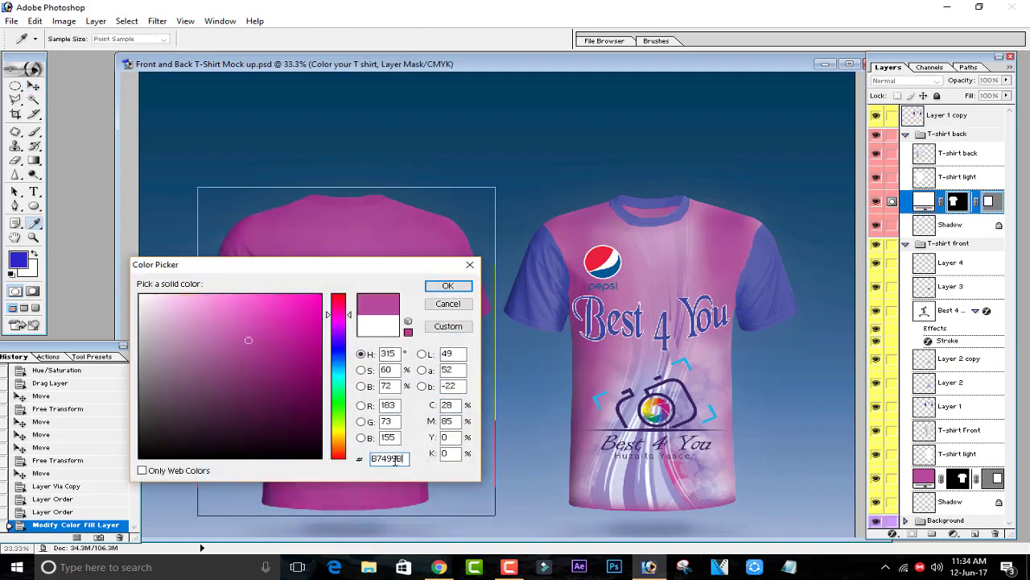
left_click(447, 286)
Move the Layer 1 copy collar and sleeve colours onto the back shirt, aligned with its sleeves, and collapse both T-shirt groups.
key("v")
left_click(907, 132)
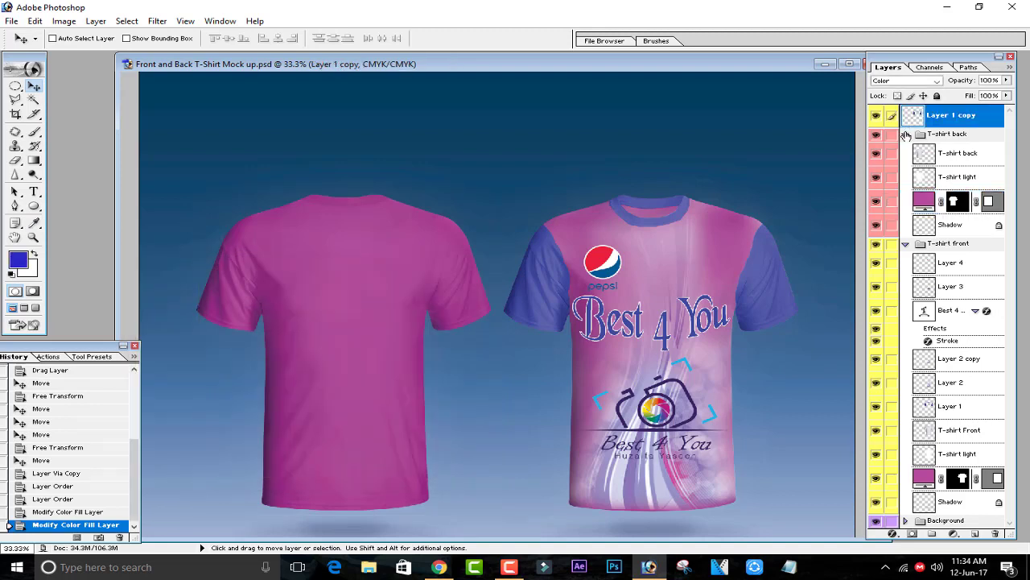
left_click(905, 135)
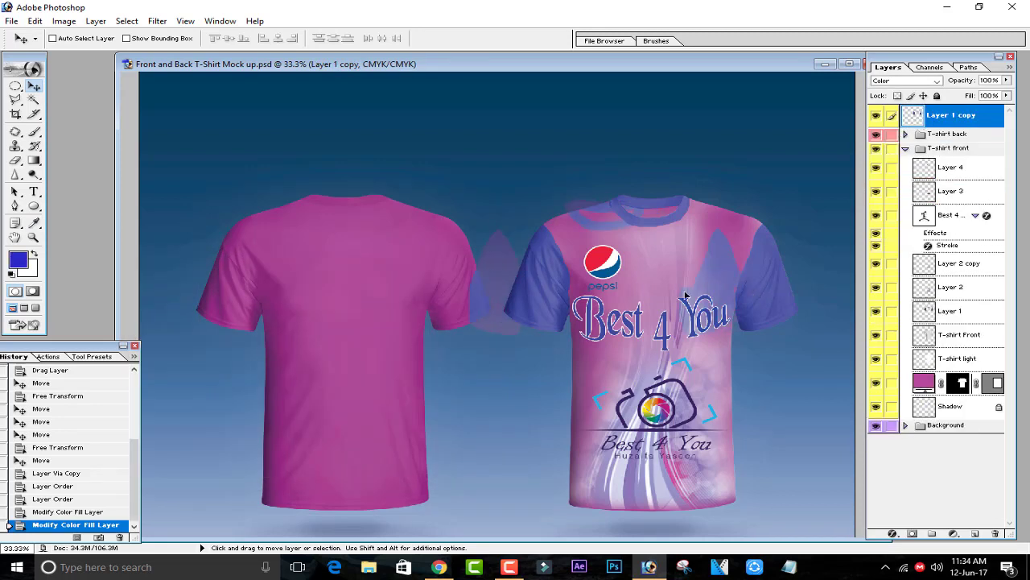
left_click_drag(776, 292, 480, 286)
key("ctrl+z")
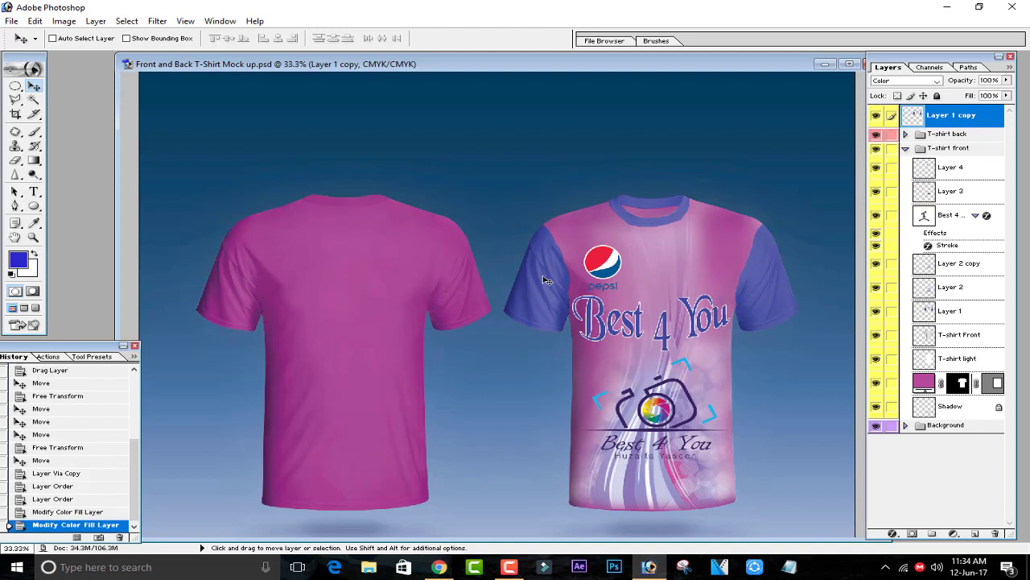
left_click_drag(544, 279, 233, 283)
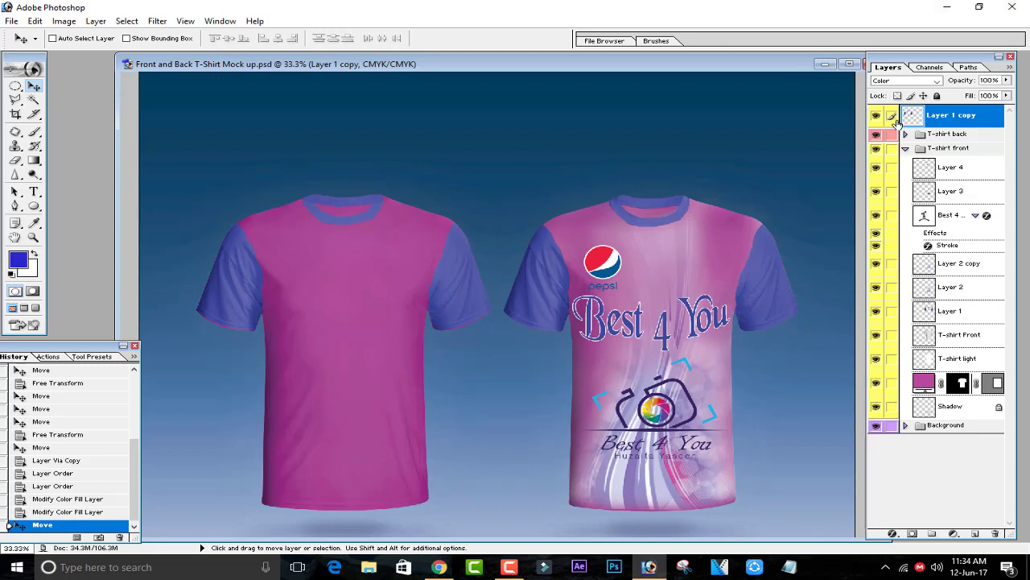
left_click(905, 149)
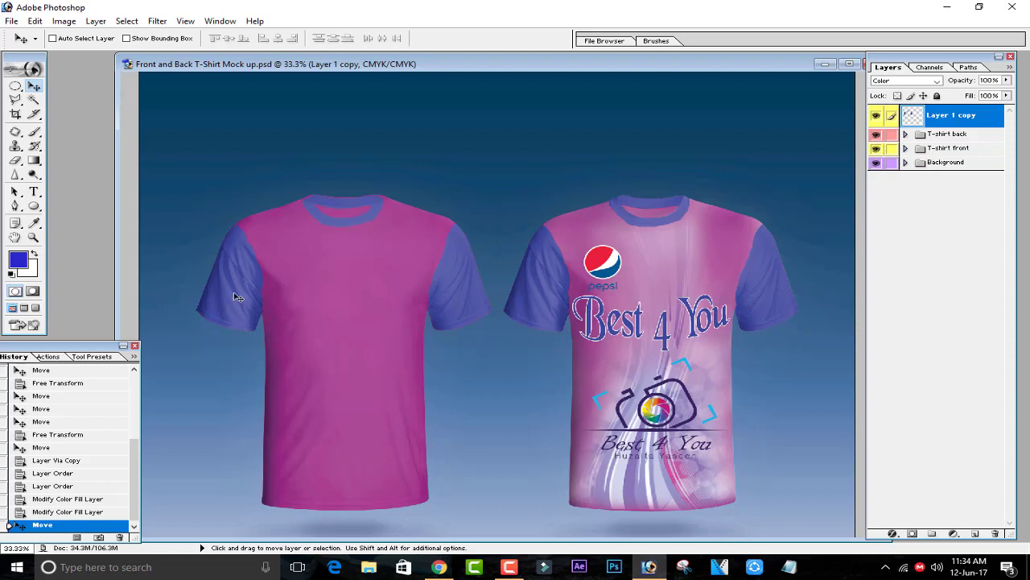
Erase along the side of the back shirt's collar on Layer 1 copy with a soft 250 px eraser at 48% opacity.
key("ctrl+plus")
left_click_drag(188, 253, 430, 410)
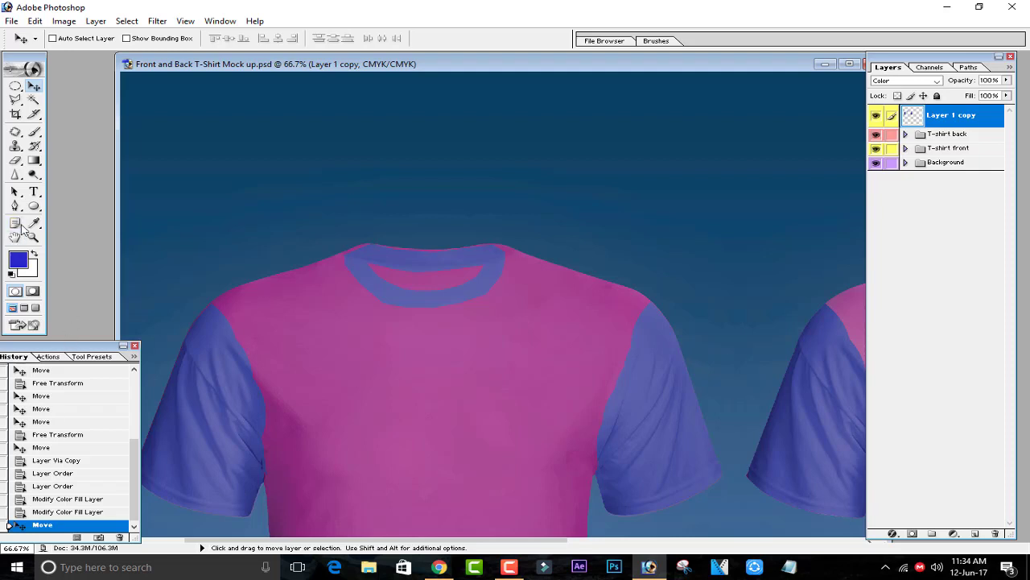
left_click(15, 159)
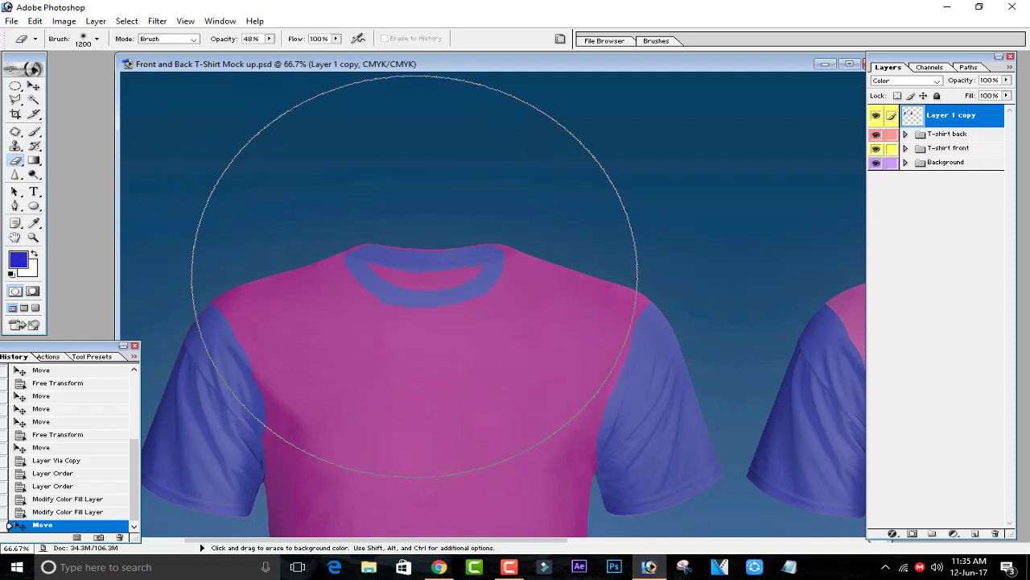
key("bracketleft")
key("bracketleft")
key("bracketleft")
key("bracketleft")
key("bracketleft")
key("bracketleft")
key("bracketleft")
key("bracketleft")
key("bracketleft")
key("bracketleft")
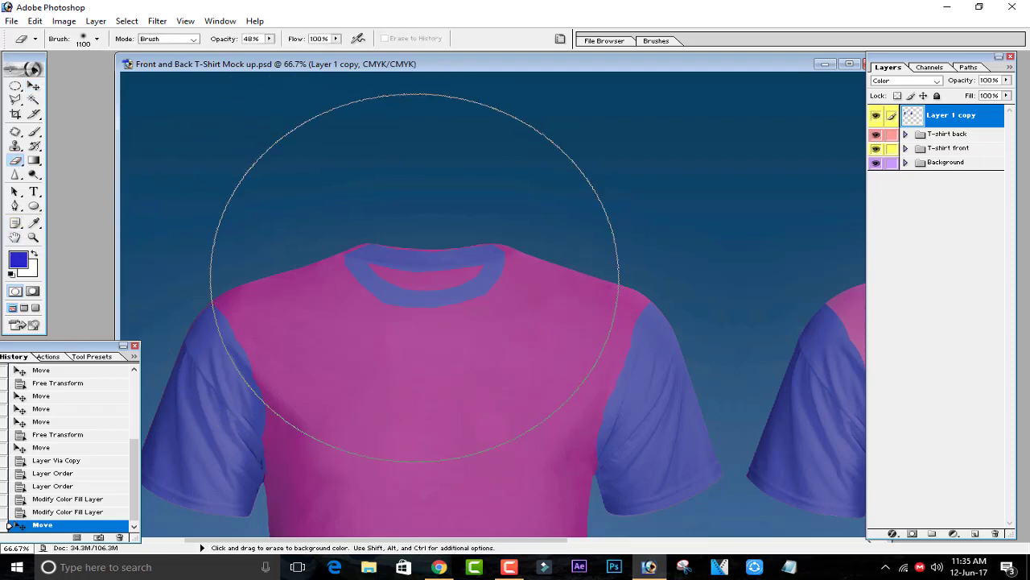
left_click(340, 296)
left_click(334, 298)
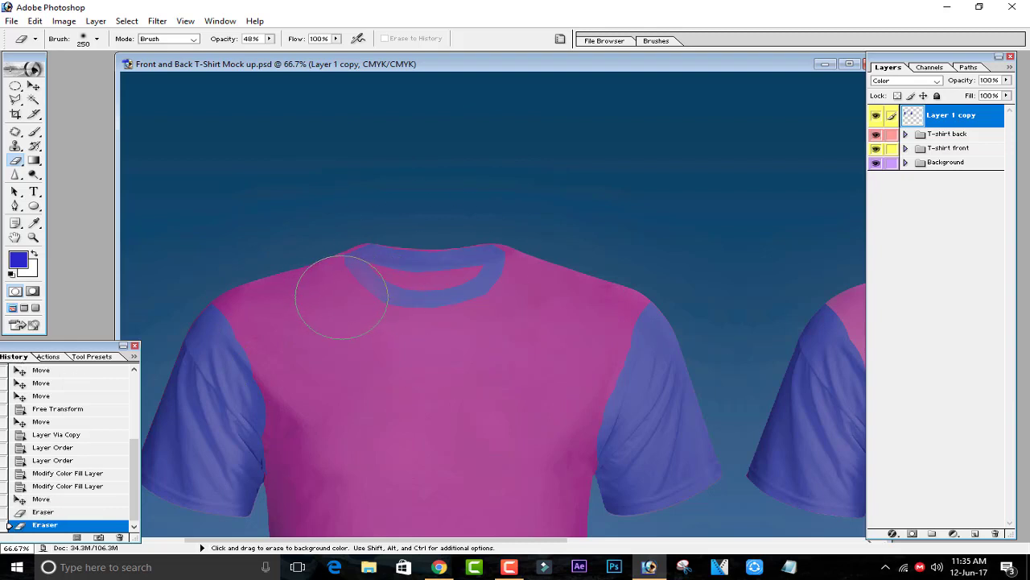
left_click(344, 275)
Erase the front neckline band from the back shirt's collar colour with a hard 90 px eraser at 100% opacity, keeping the upper strip.
left_click(271, 39)
left_click_drag(270, 51, 330, 63)
left_click(96, 40)
left_click(101, 201)
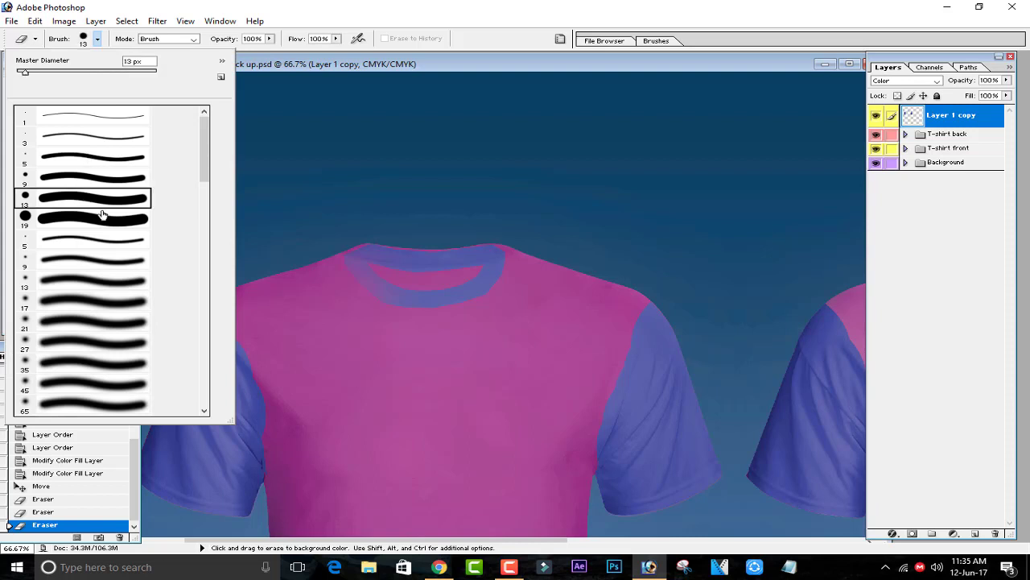
key("Return")
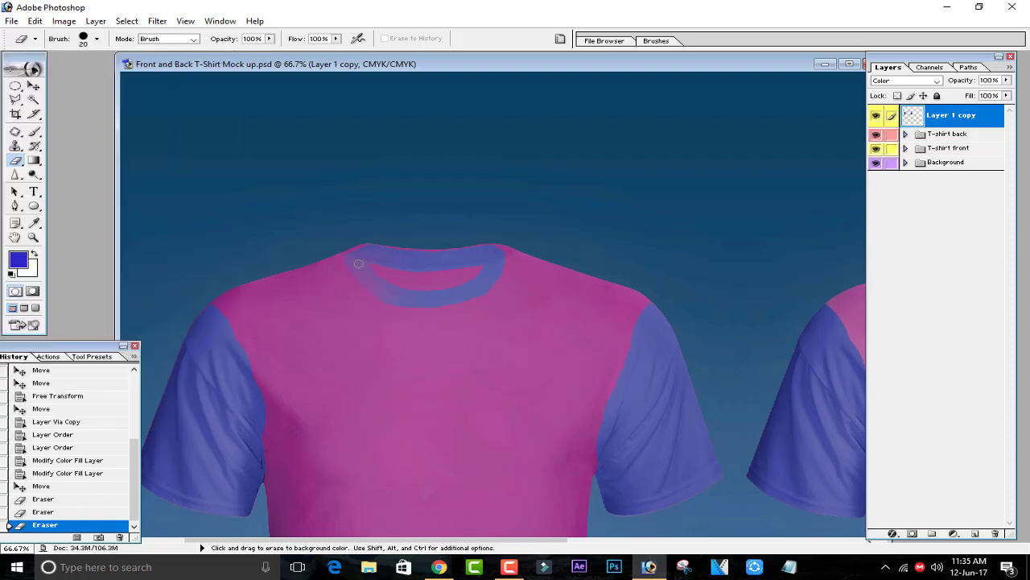
key("bracketright")
key("bracketright")
mouse_move(340, 272)
left_mouse_down()
mouse_move(411, 302)
mouse_move(490, 288)
mouse_move(528, 262)
mouse_move(470, 287)
left_mouse_up()
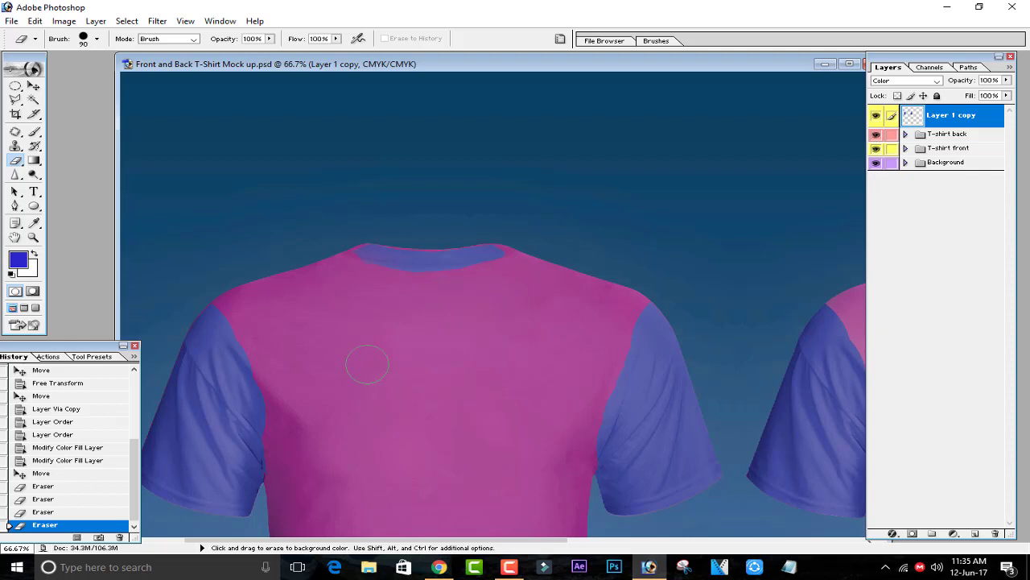
key("ctrl+minus")
key("ctrl+minus")
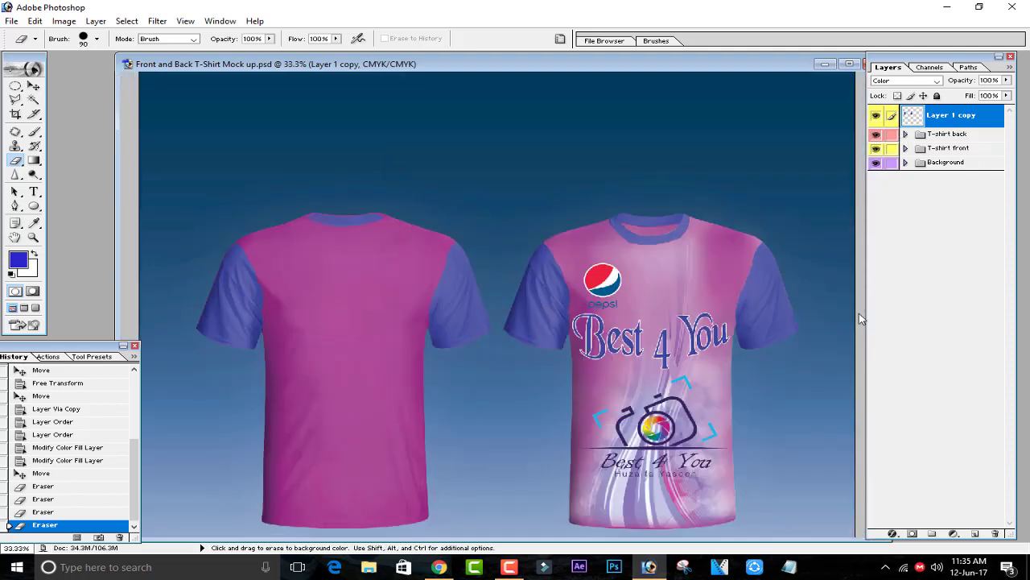
Identify the front shirt's artwork layers by toggling visibility and merge Layer 2 copy down into Layer 2.
left_click(906, 134)
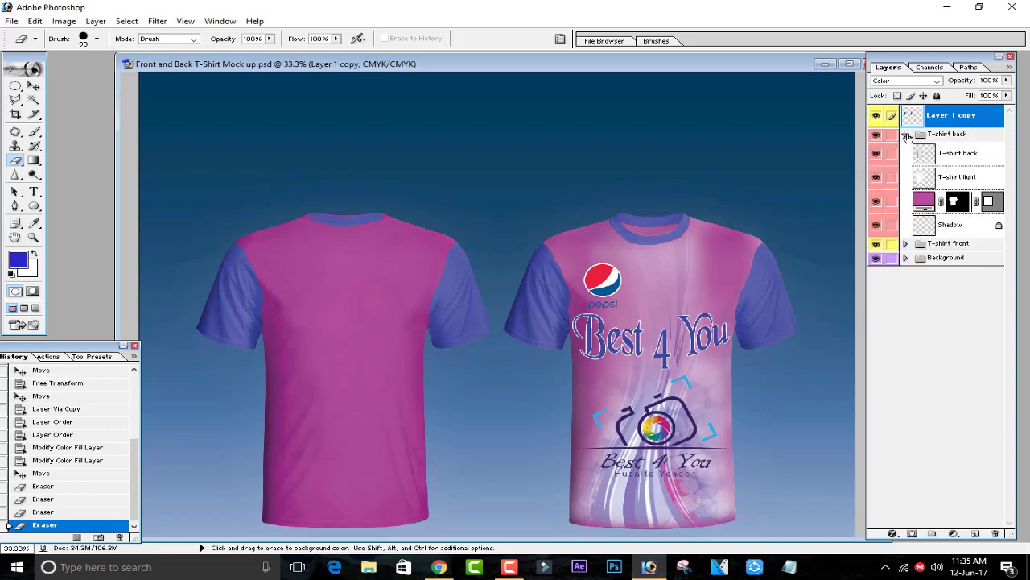
left_click(906, 134)
left_click(906, 148)
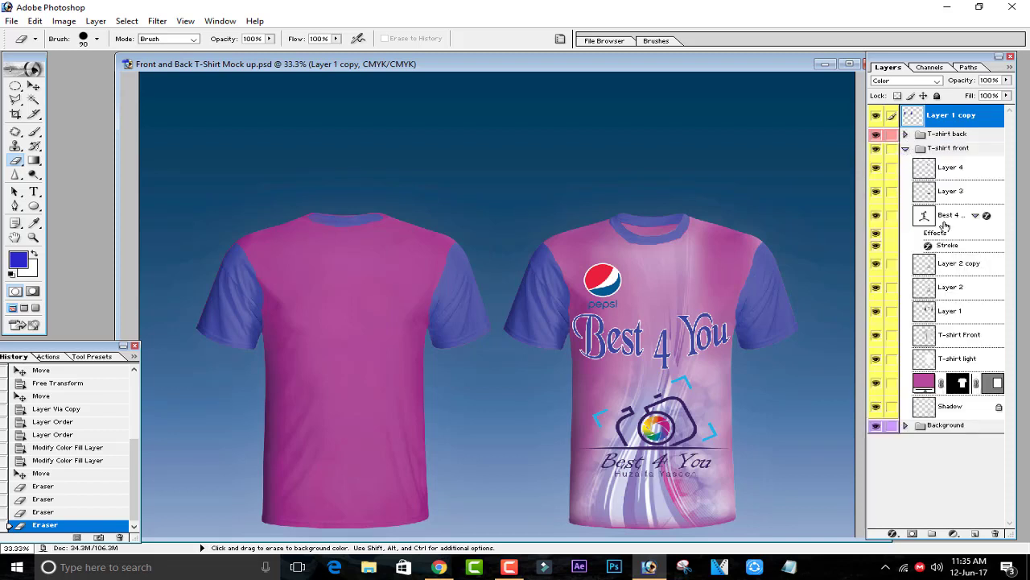
left_click(946, 314)
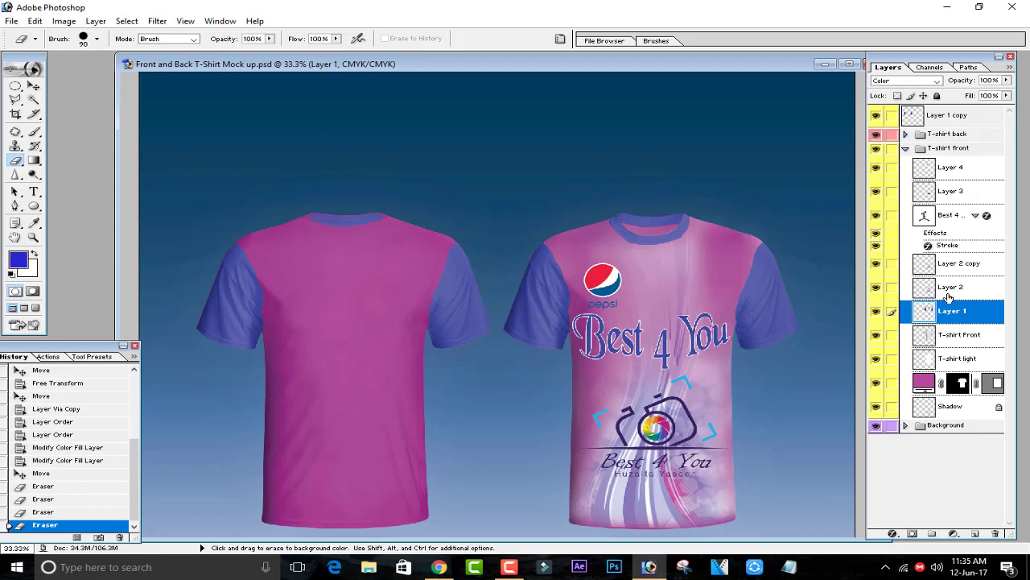
left_click(941, 288)
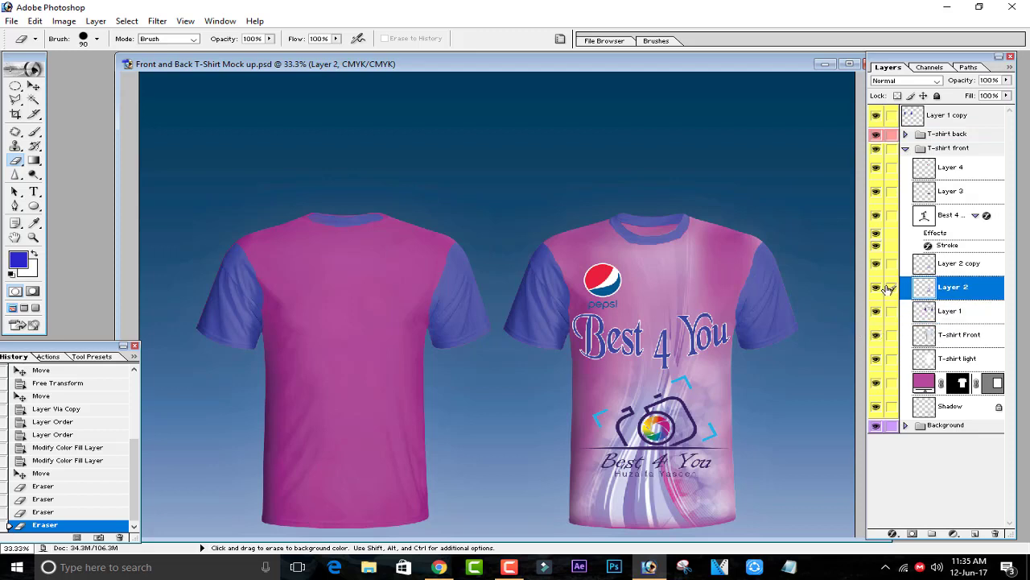
left_click(875, 288)
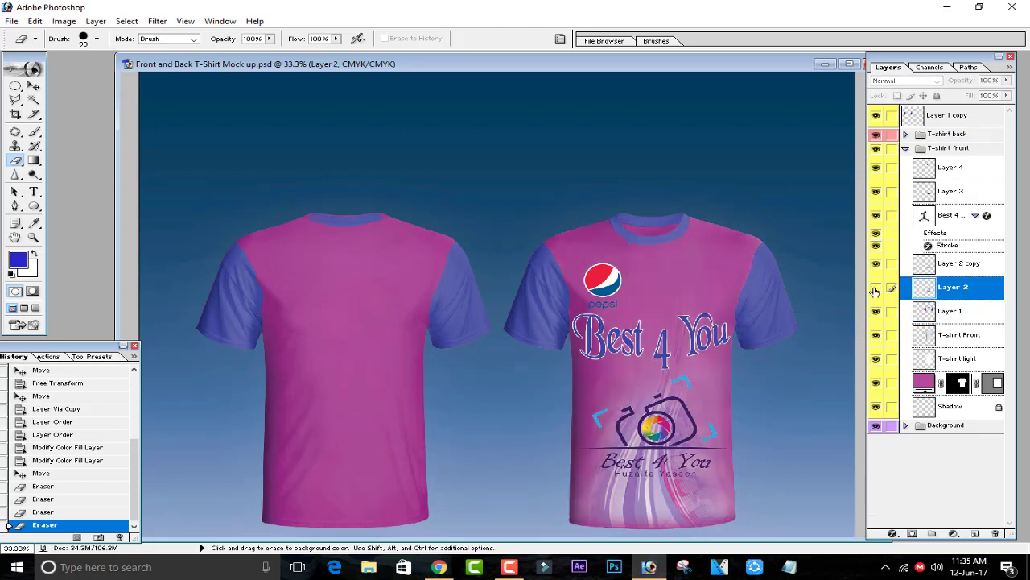
left_click(875, 289)
left_click(945, 266)
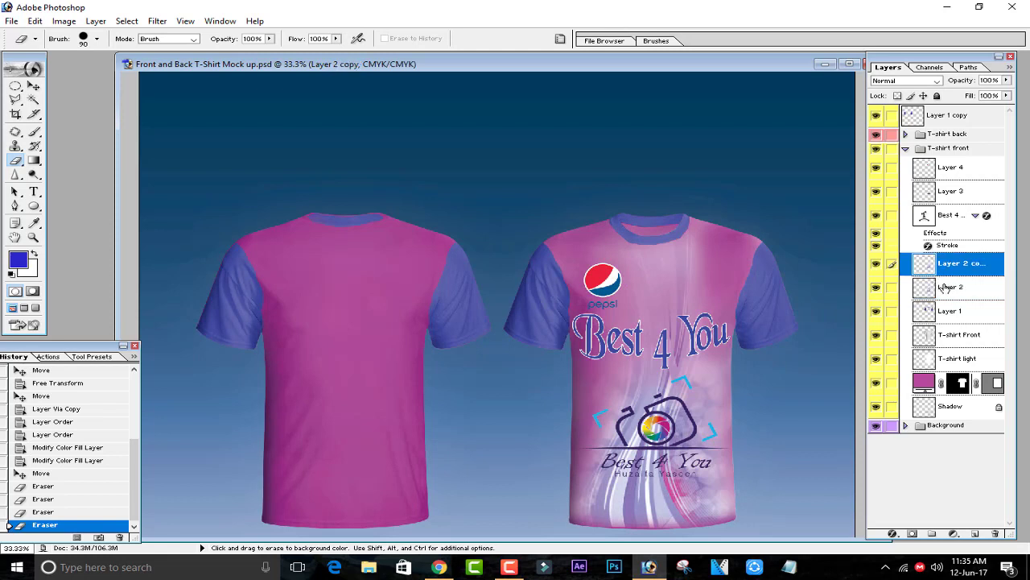
key("shift")
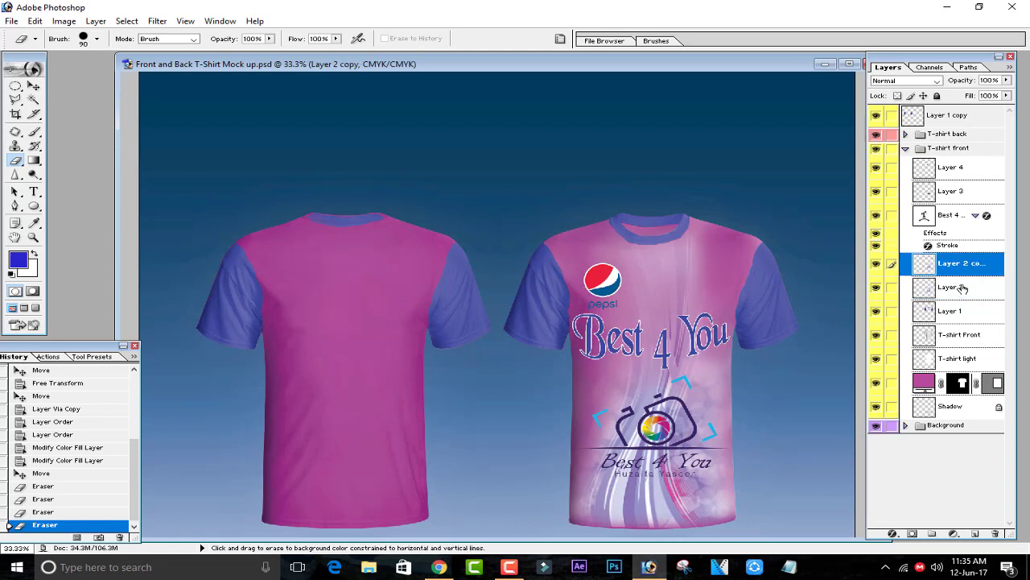
left_click(955, 288, "shift")
left_click(964, 268)
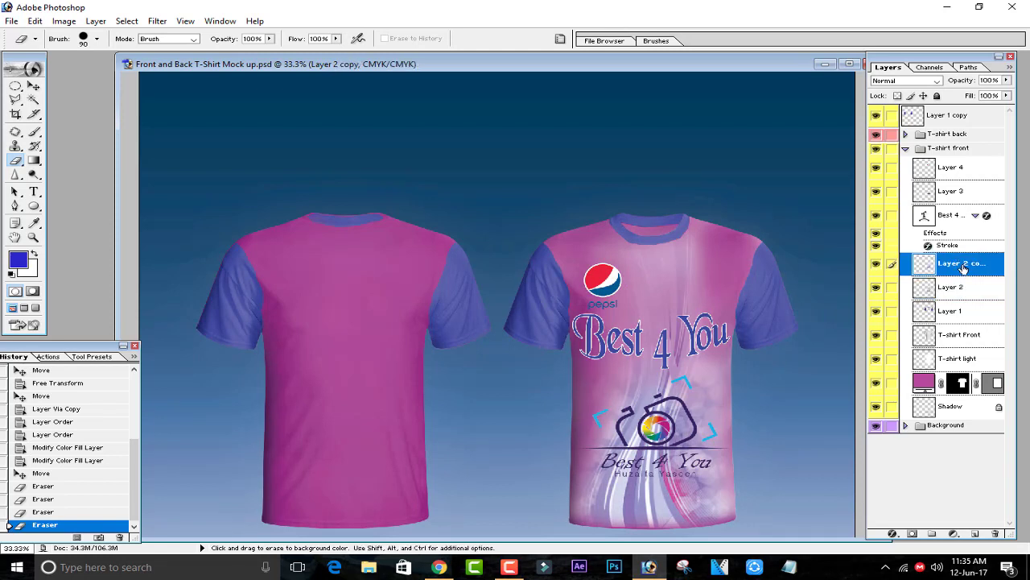
key("ctrl+e")
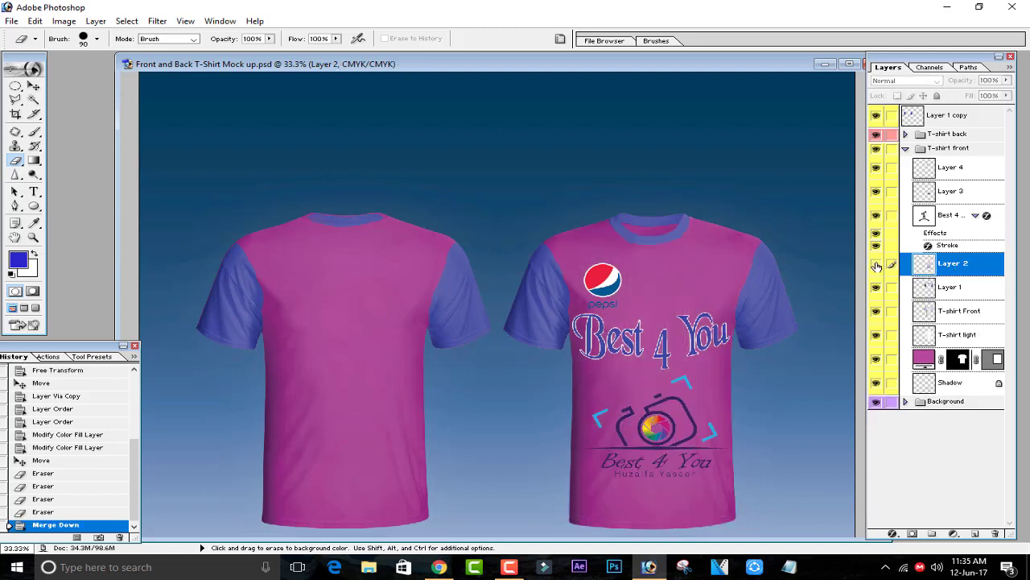
left_click(876, 265)
left_click_drag(952, 263, 958, 110)
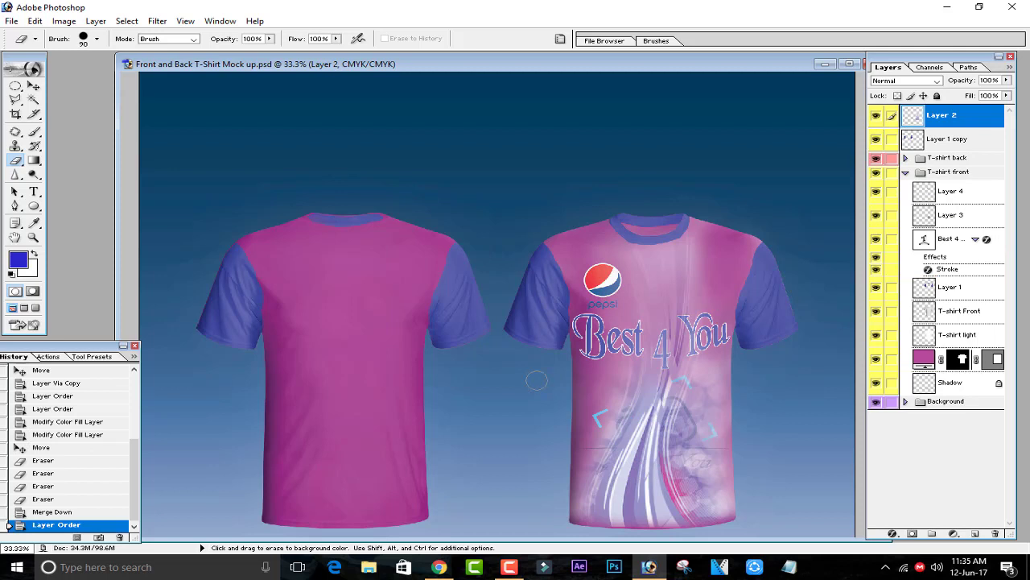
left_click(33, 85)
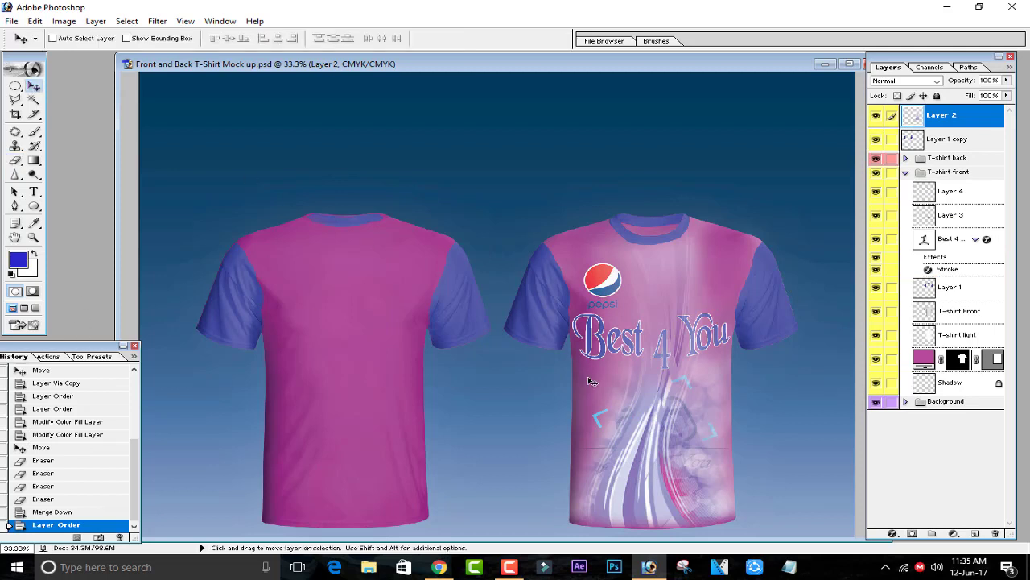
left_click_drag(588, 376, 389, 398)
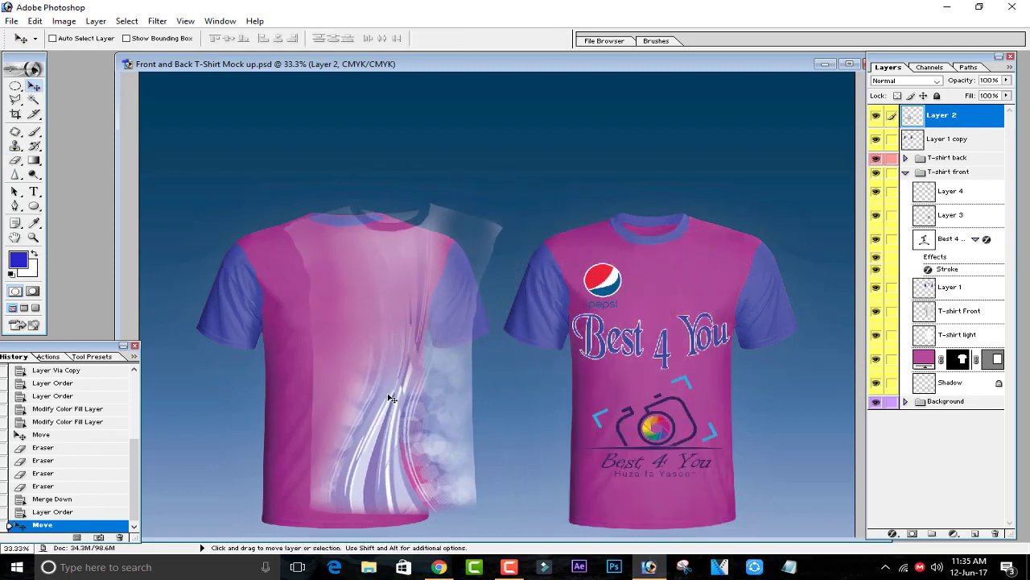
key("ctrl+z")
Duplicate the merged Layer 2 artwork to directly below Layer 1 copy and move the copy onto the back shirt.
mouse_move(954, 129)
left_mouse_down()
mouse_move(961, 272)
mouse_move(963, 107)
mouse_move(963, 125)
left_mouse_up()
key("ctrl+j")
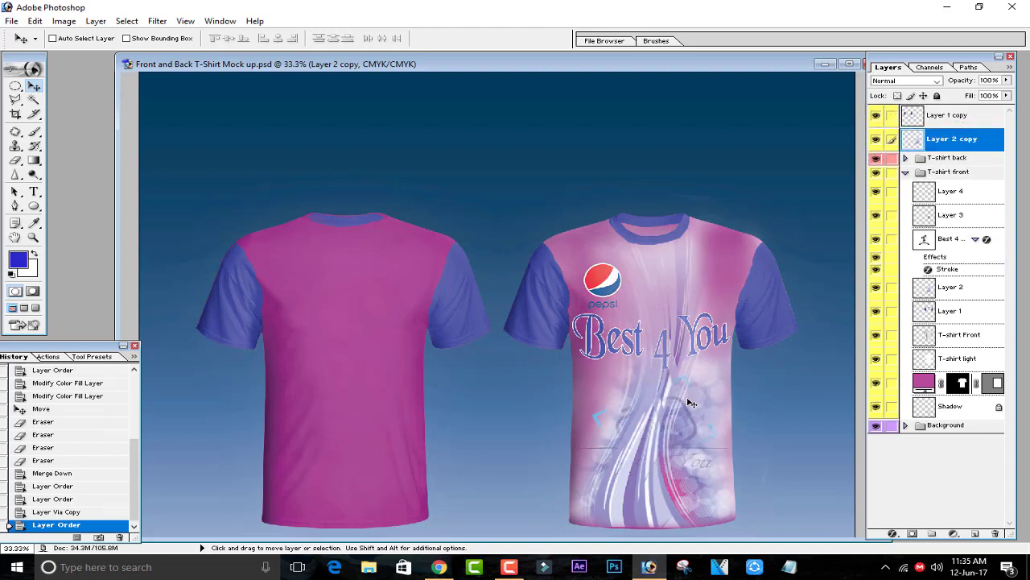
left_click_drag(685, 402, 380, 401)
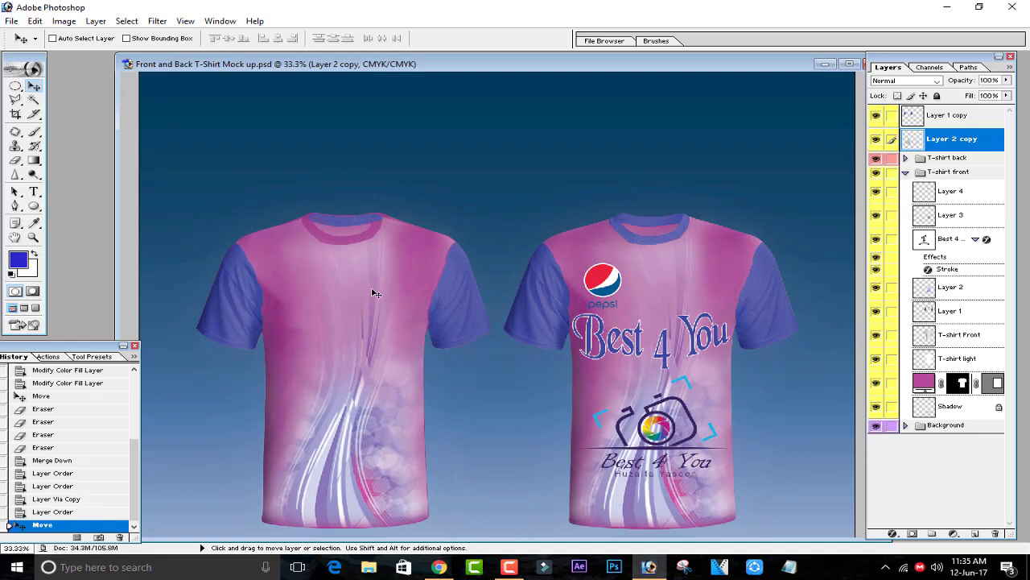
Flip the Layer 2 copy artwork horizontally with Free Transform and stretch its width to cover the back shirt.
key("ctrl+t")
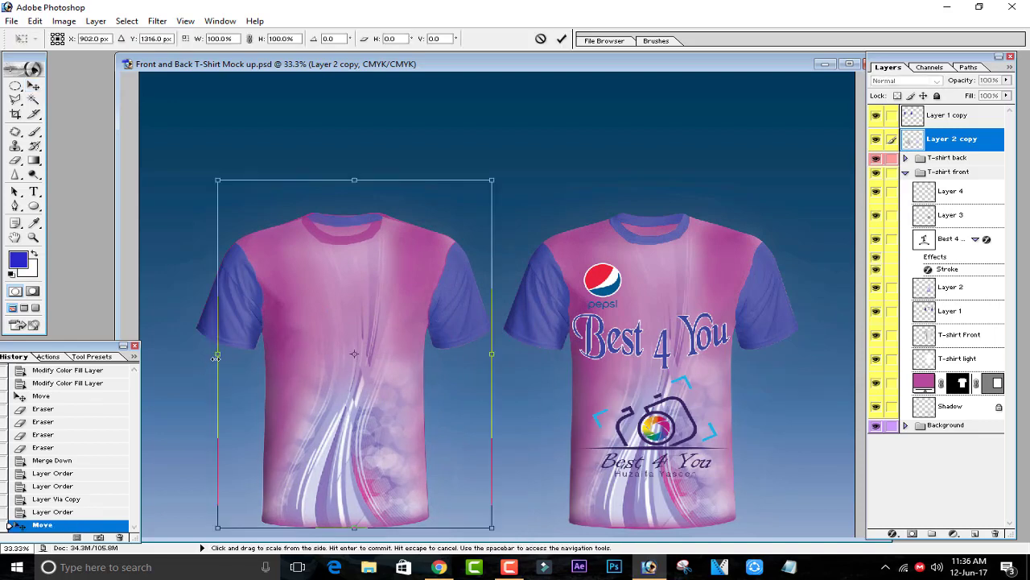
left_click_drag(218, 355, 410, 382)
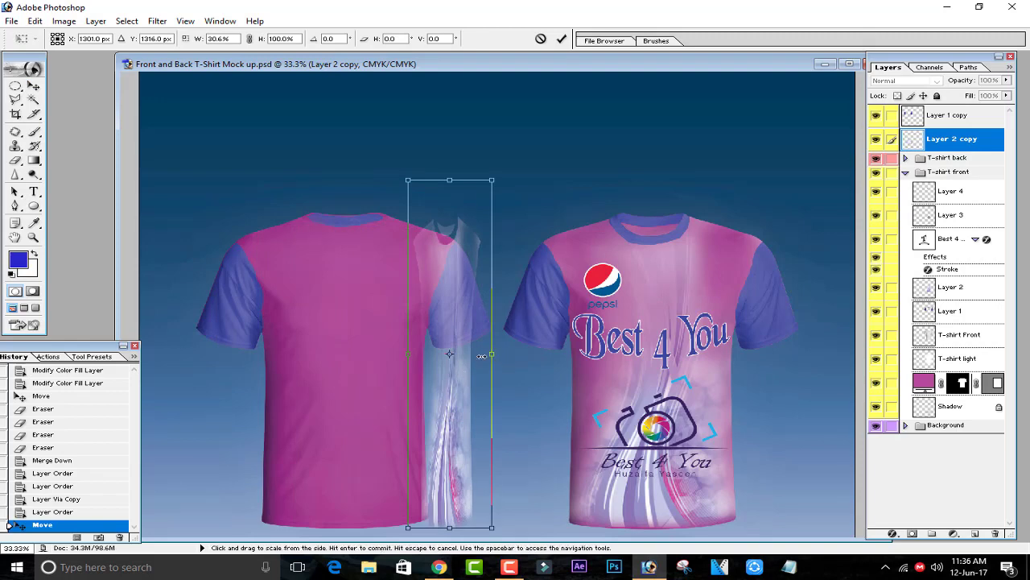
left_click_drag(493, 355, 264, 381)
left_click_drag(408, 354, 463, 368)
left_click_drag(265, 354, 201, 353)
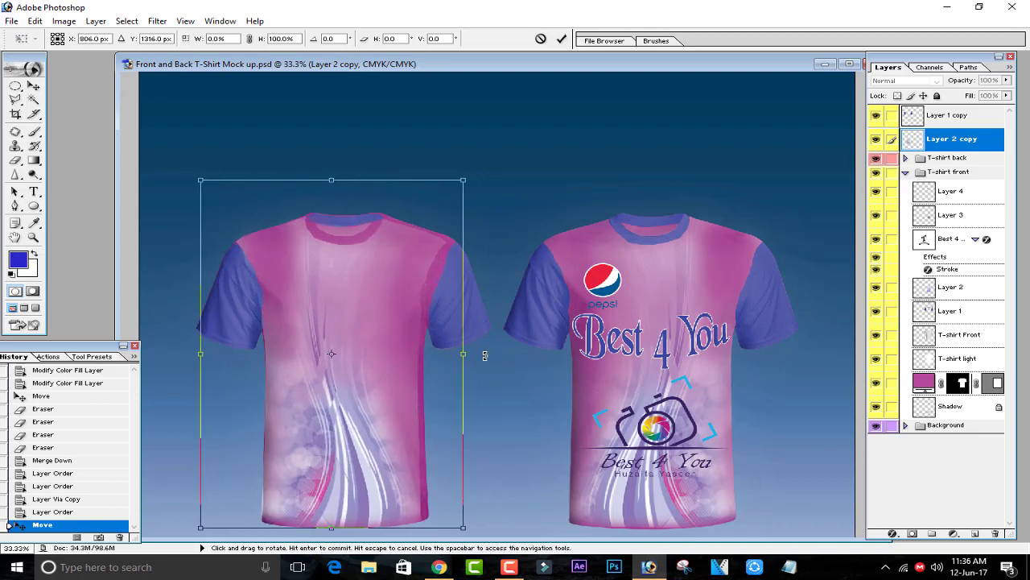
left_click_drag(459, 355, 471, 354)
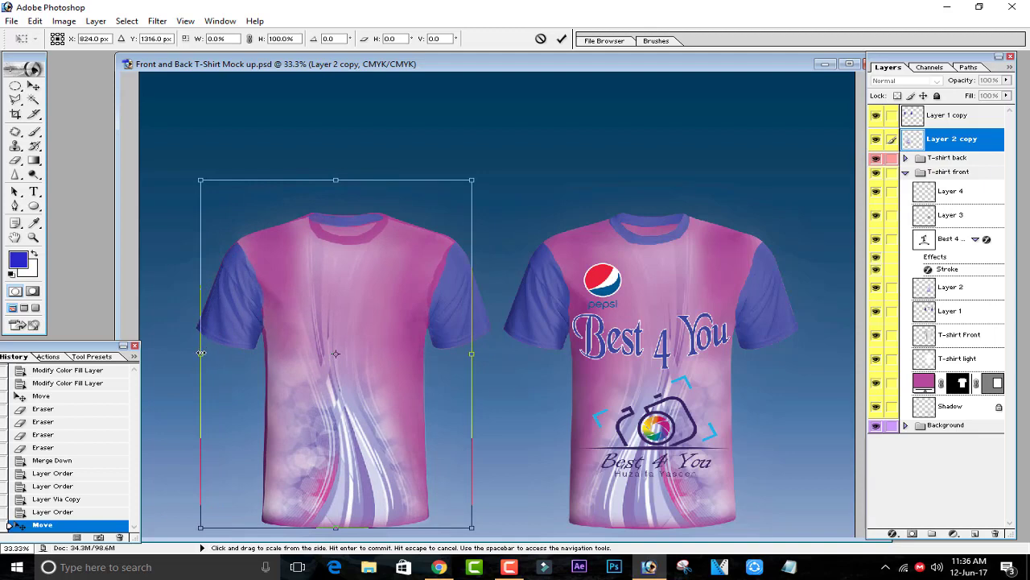
left_click_drag(201, 353, 197, 353)
scroll(230, 346, "down", 2)
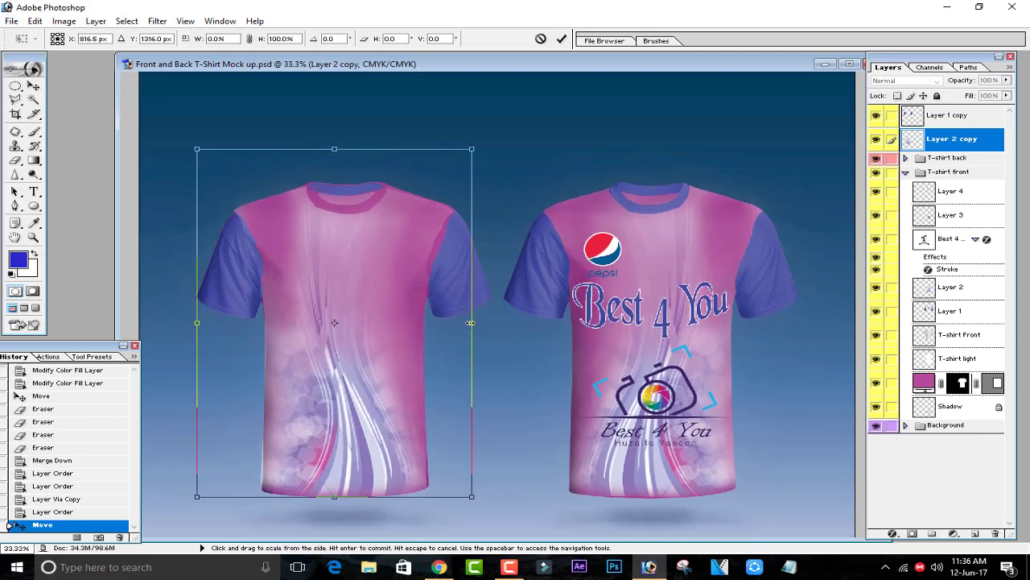
left_click_drag(473, 241, 478, 242)
left_click_drag(197, 322, 190, 322)
left_click_drag(475, 322, 479, 322)
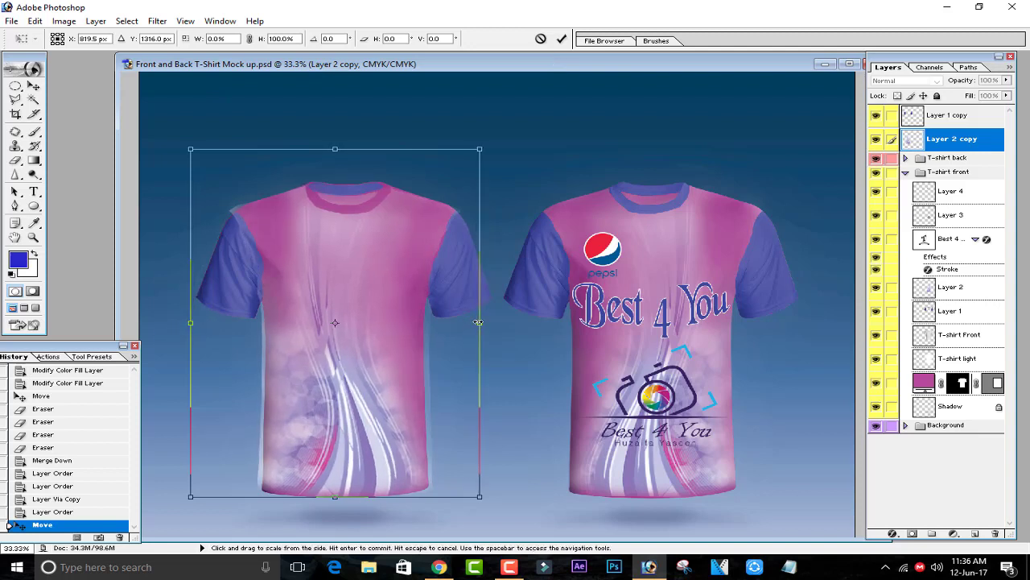
left_click(562, 39)
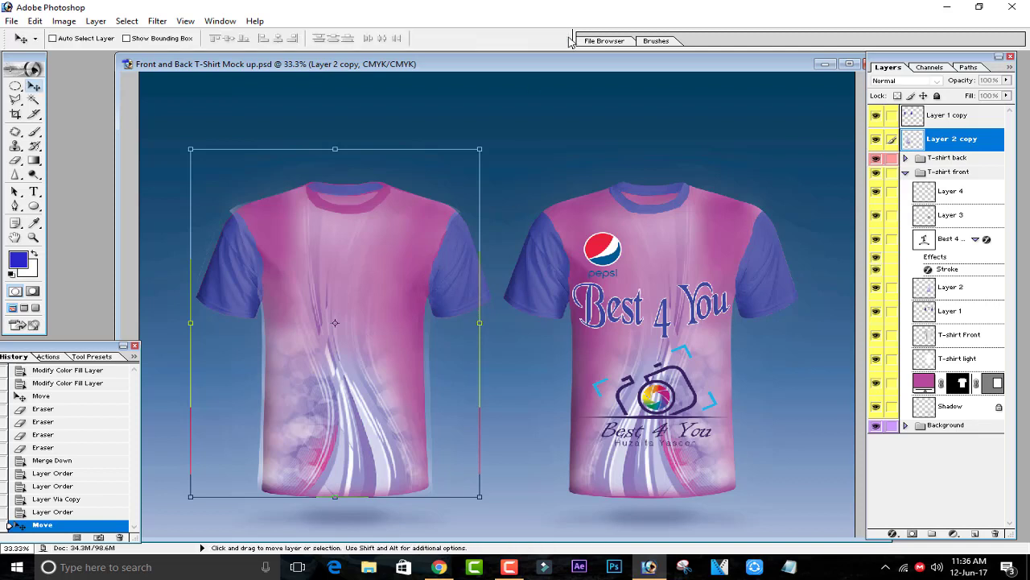
Narrow the flipped artwork on the back shirt to 94.8% width with a second Free Transform, fitting it between the shirt's side edges.
key("ctrl+t")
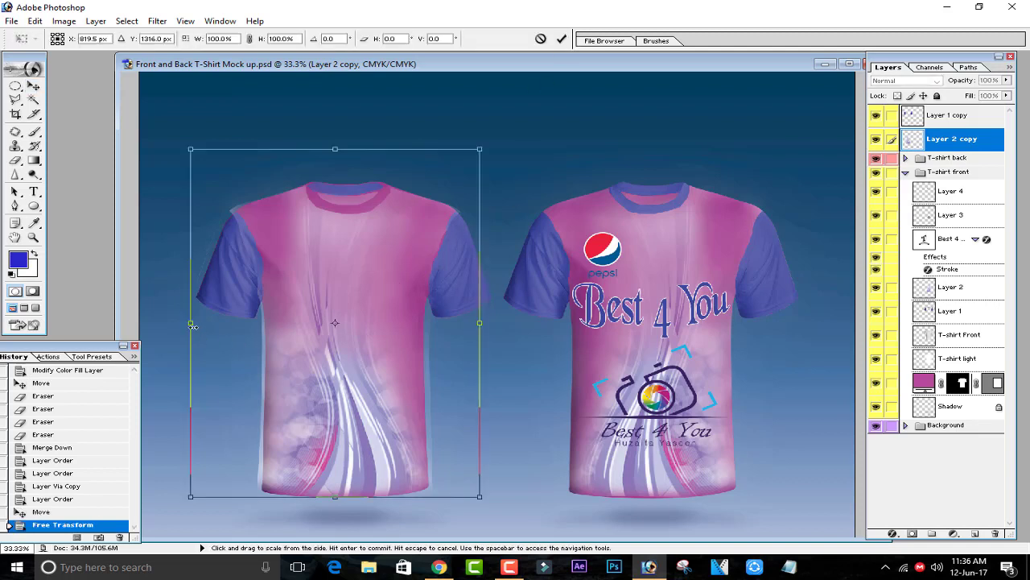
left_click_drag(199, 322, 194, 322)
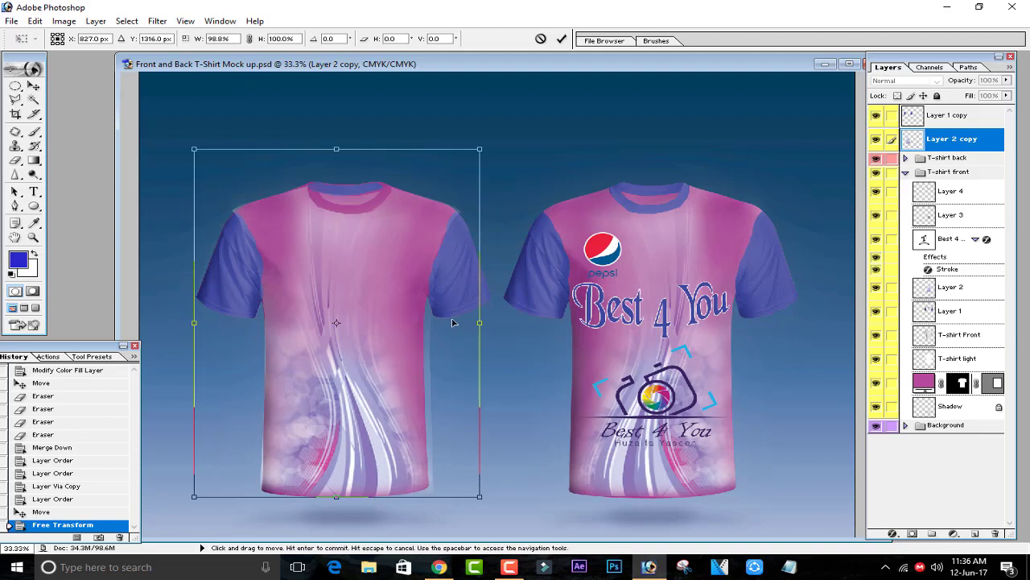
left_click_drag(479, 322, 473, 323)
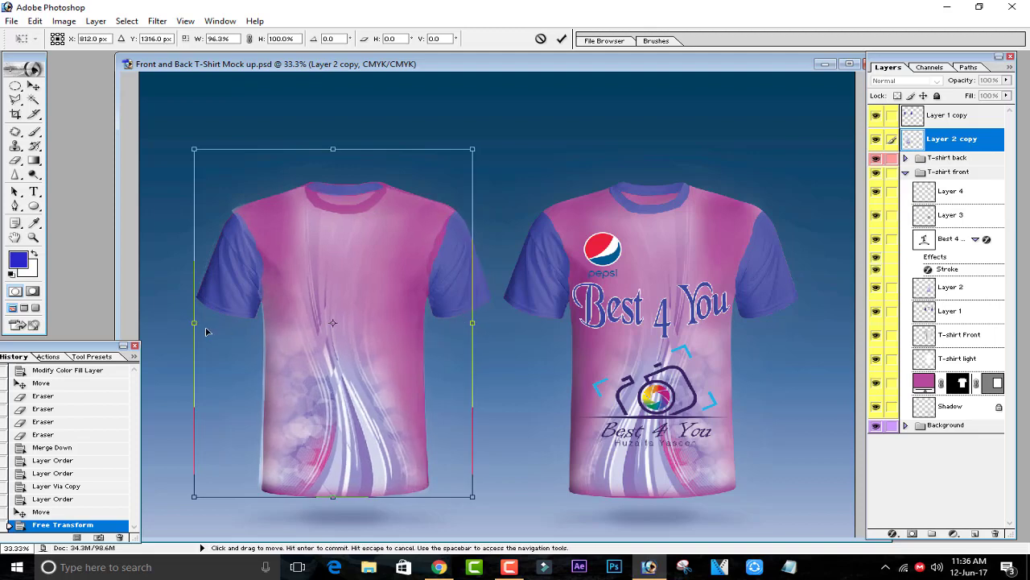
left_click_drag(194, 322, 199, 322)
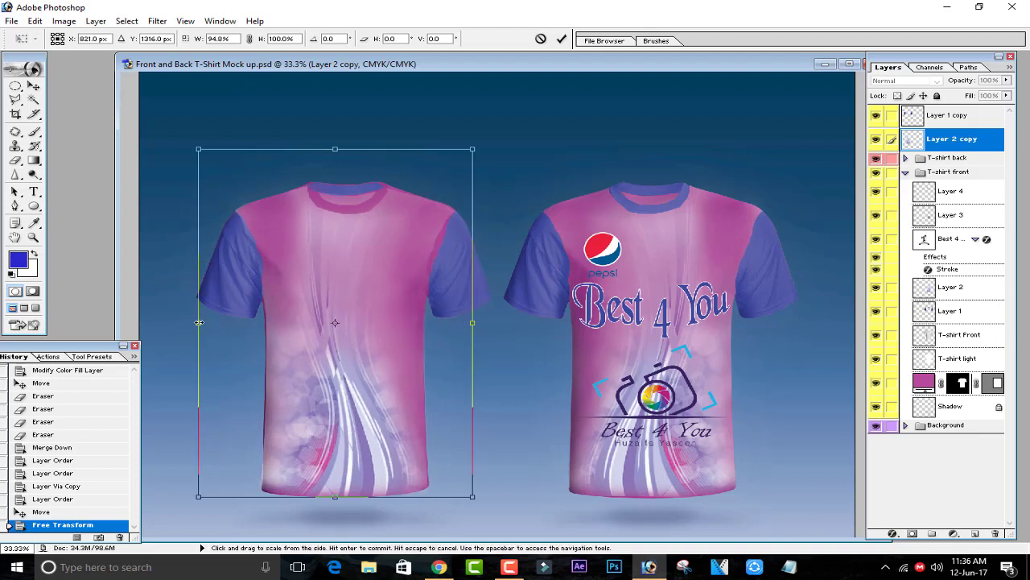
left_click(561, 39)
Erase the front neckline from the Layer 2 copy artwork below the back collar with a soft 100 px eraser at 34% opacity.
key("e")
left_click(96, 39)
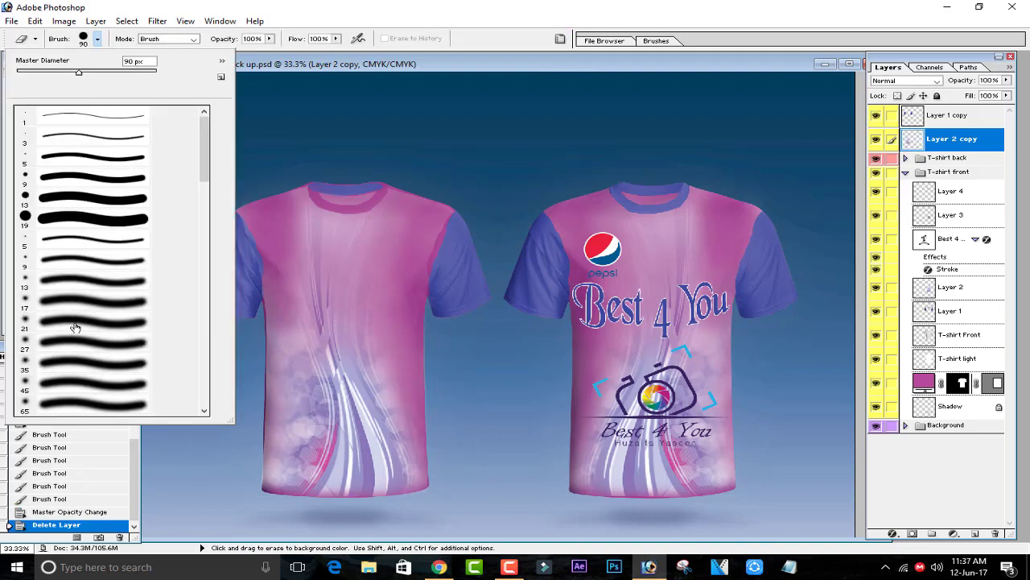
scroll(75, 327, "down", 1)
double_click(95, 377)
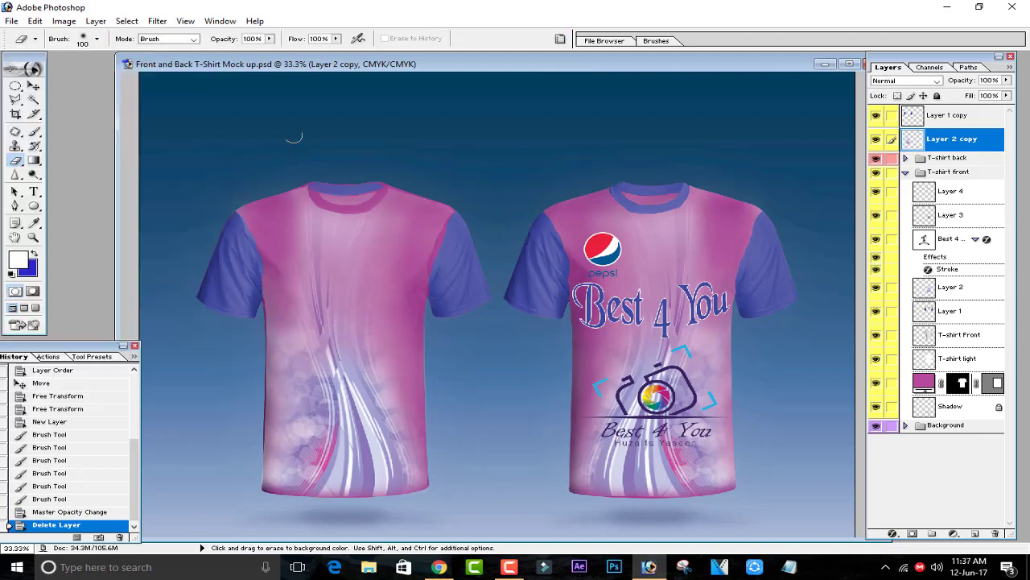
left_click_drag(271, 39, 222, 53)
left_click(326, 198)
left_click(355, 190)
left_click(357, 192)
left_click(358, 196)
left_click(358, 197)
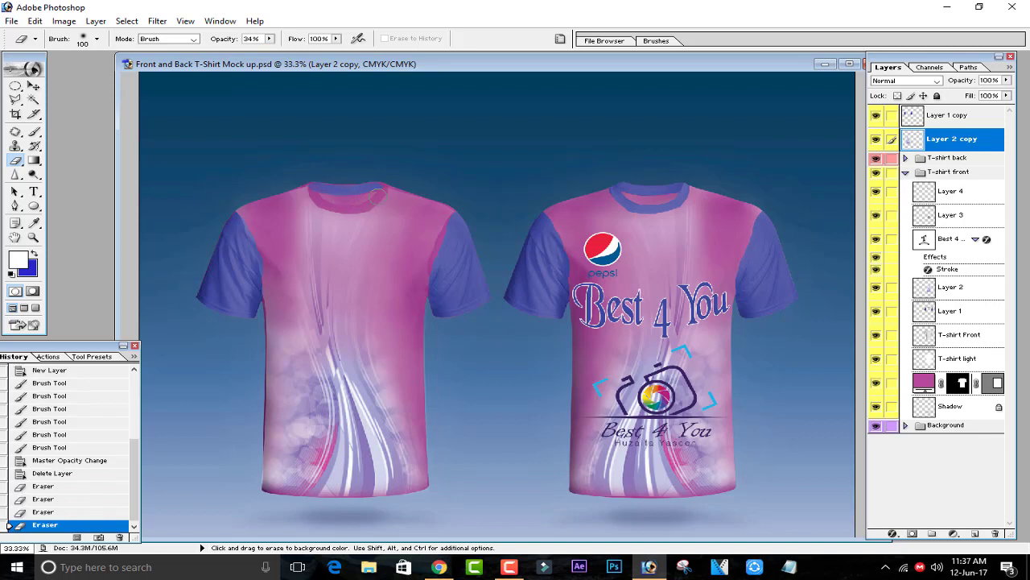
left_click(354, 199)
left_click(344, 198)
left_click(343, 198)
left_click(320, 196)
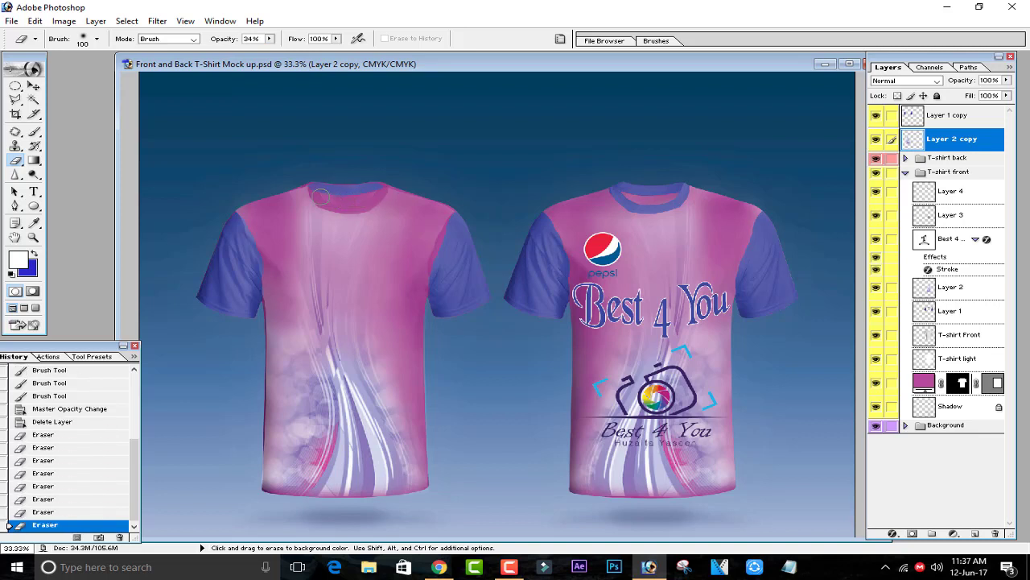
Enlarge the soft eraser to 250 px and fade the artwork around the back shirt's neckline and shoulders at 34% opacity.
key("bracketright")
key("bracketright")
key("bracketright")
key("bracketright")
left_click(366, 208)
left_click(422, 207)
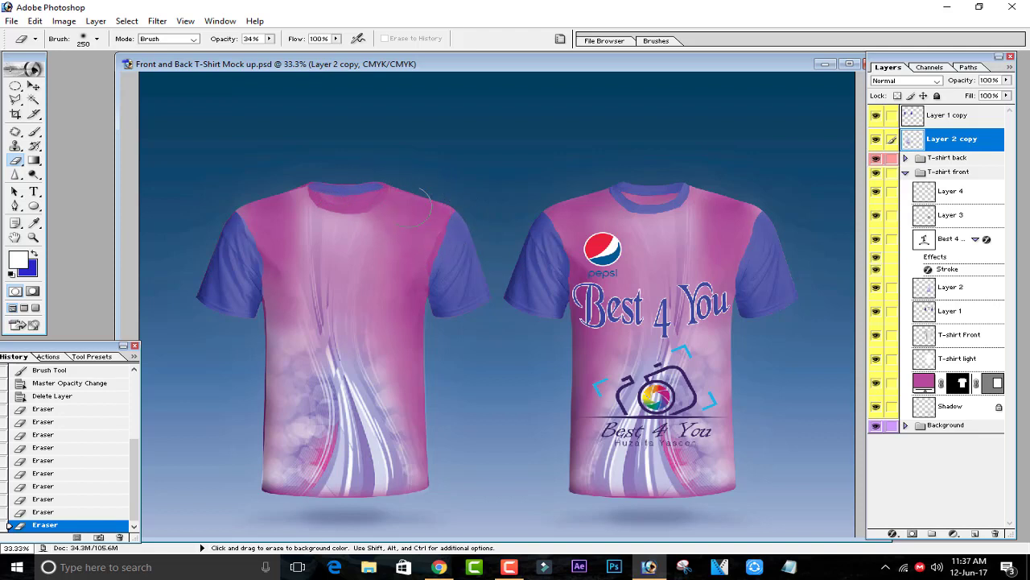
left_click(312, 195)
left_click(312, 203)
left_click(301, 203)
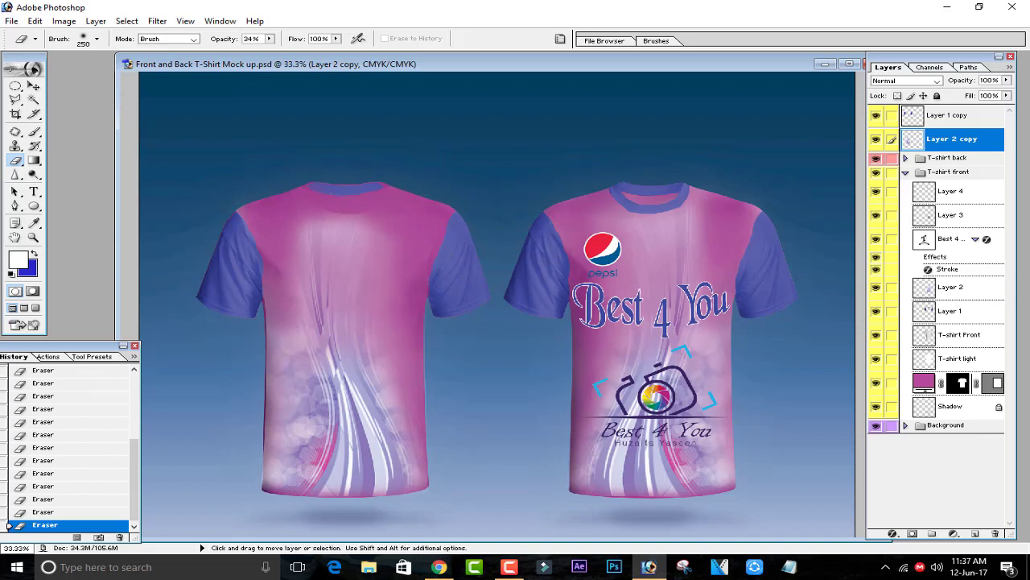
key("ctrl+minus")
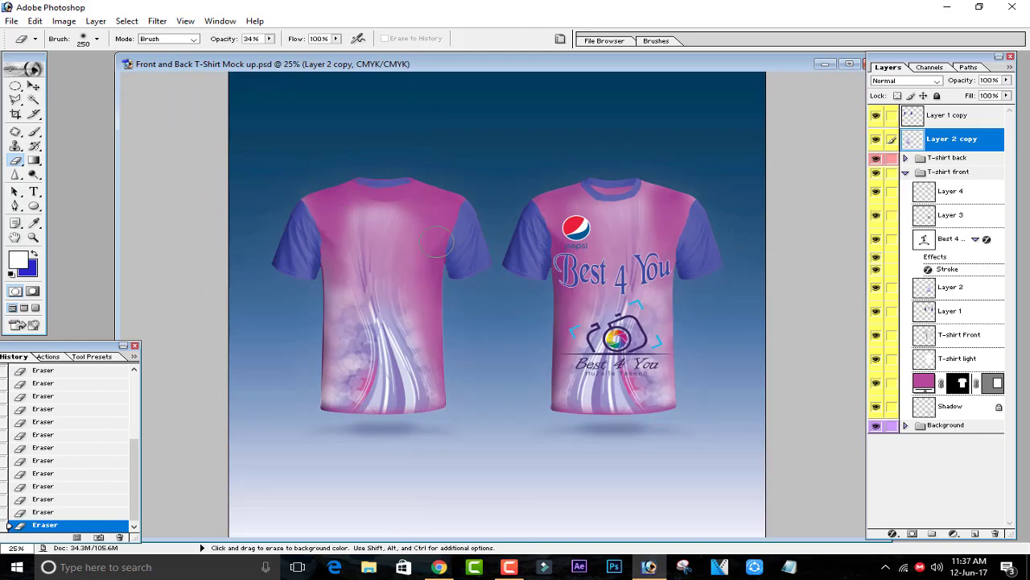
left_click(32, 192)
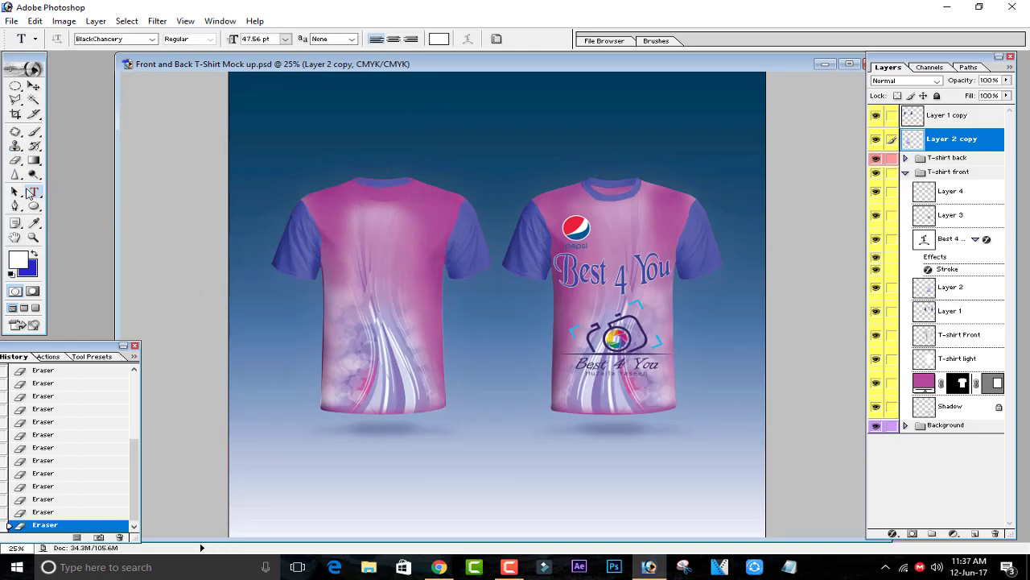
left_click(351, 225)
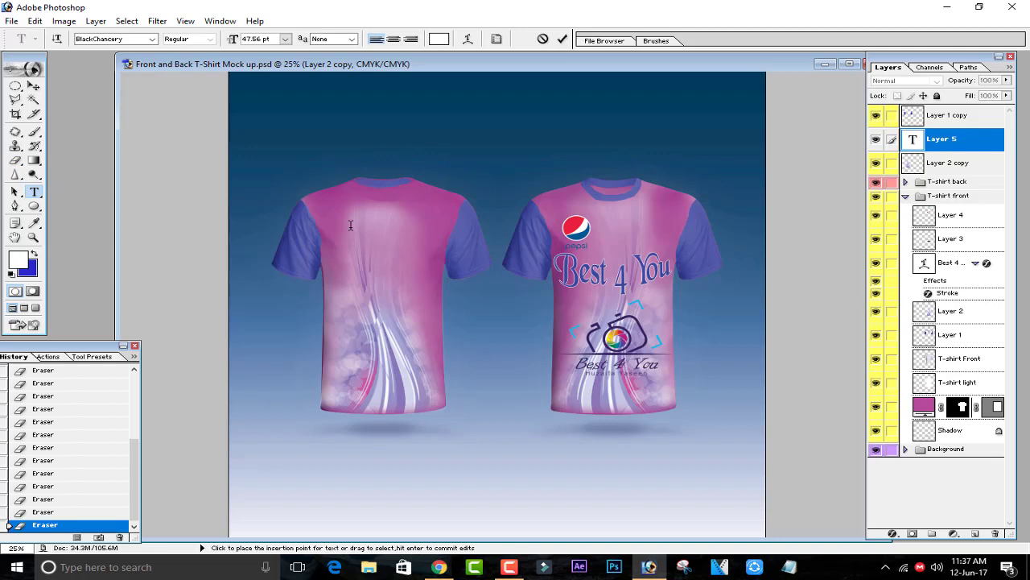
type("Huzaida")
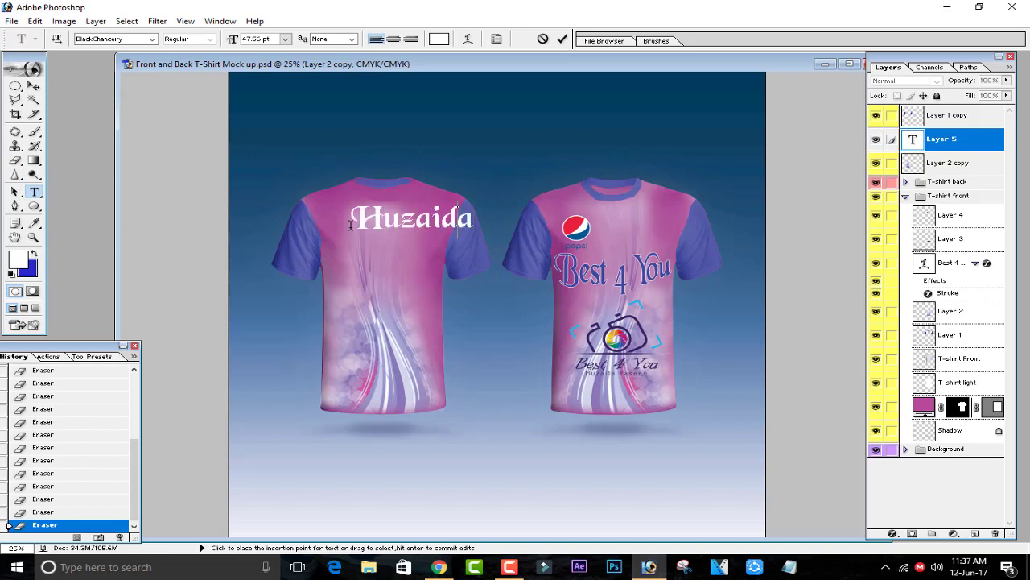
key("BackSpace")
key("BackSpace")
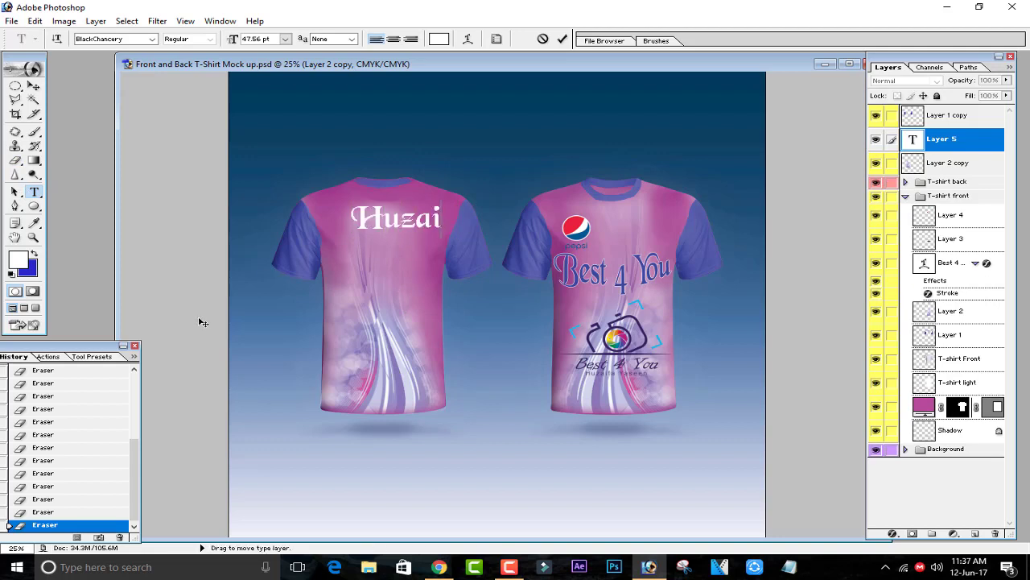
left_click(542, 38)
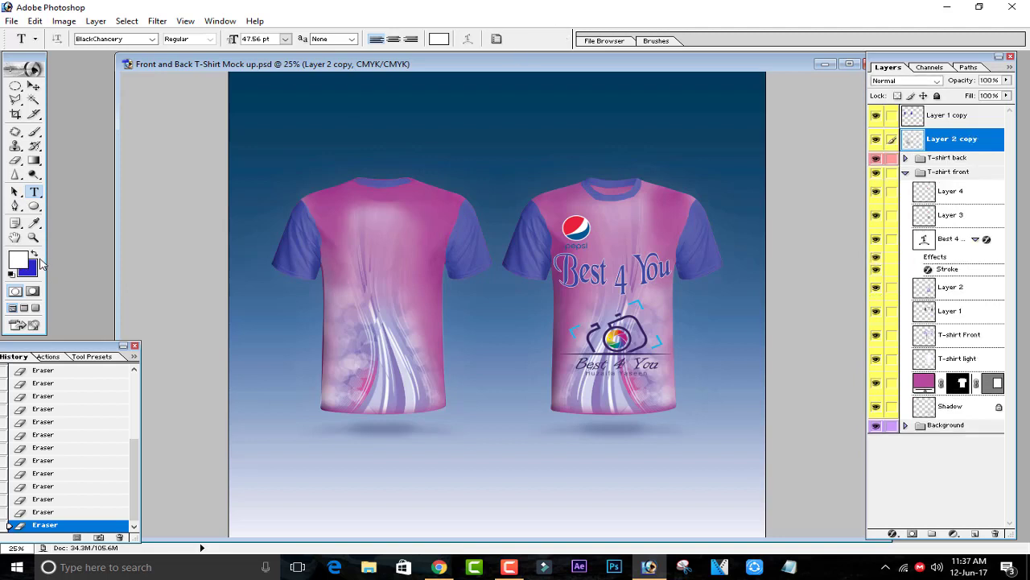
Write the player's first name in blue 47.56 pt BlackChancery text and place it across the back shirt's upper part.
left_click(35, 255)
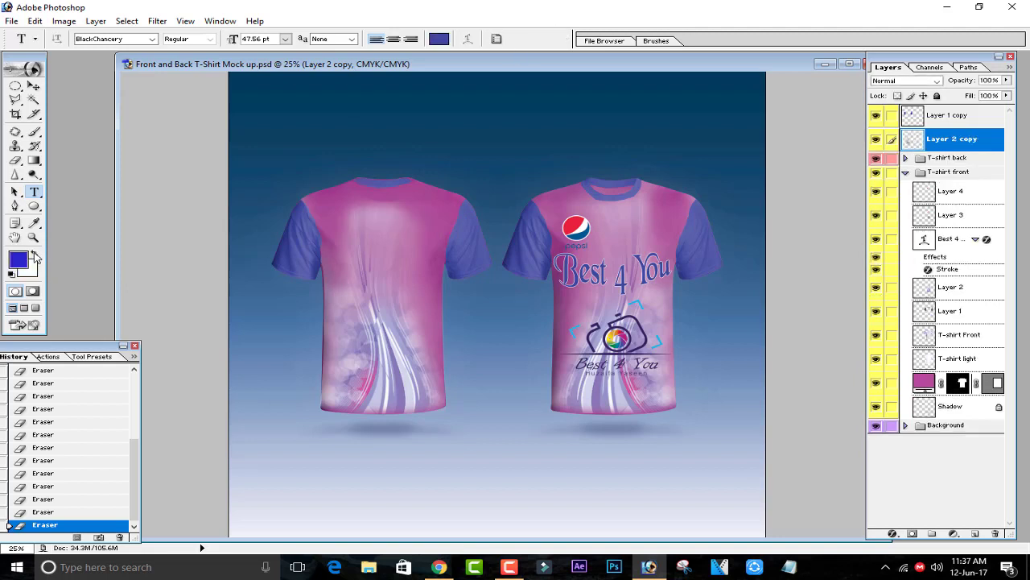
left_click(351, 231)
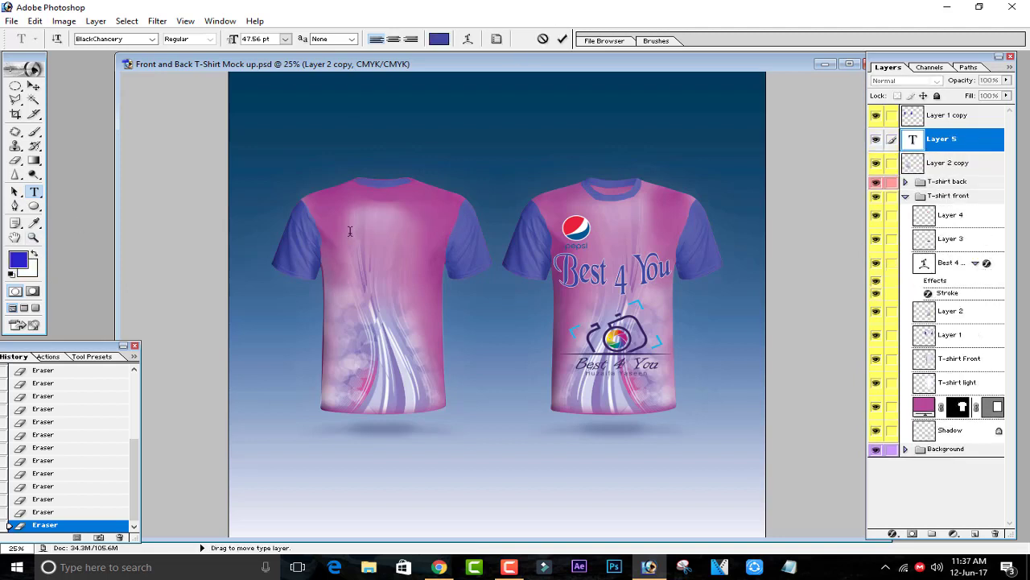
type("Huzaidfa")
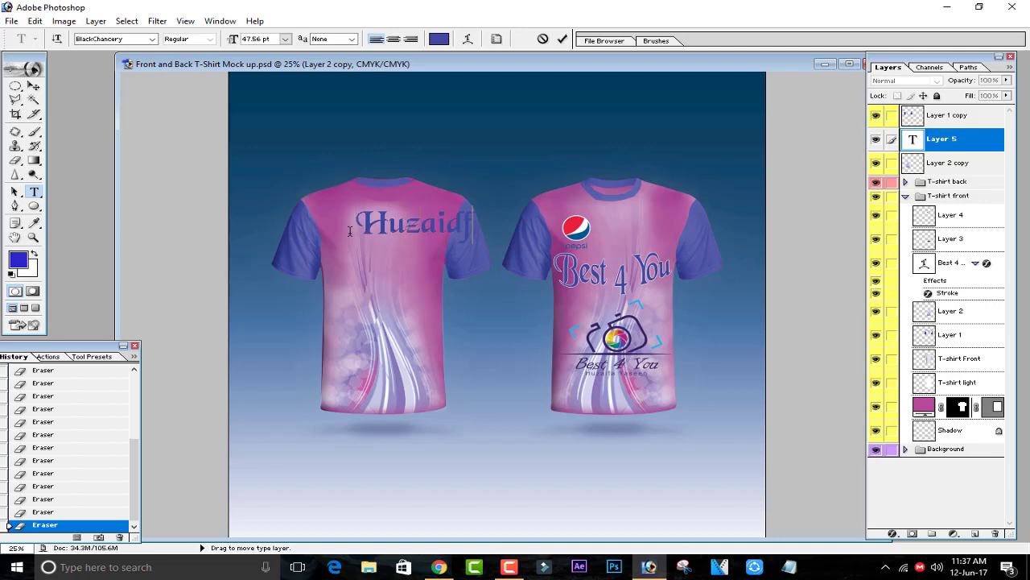
key("BackSpace")
key("BackSpace")
type("fa")
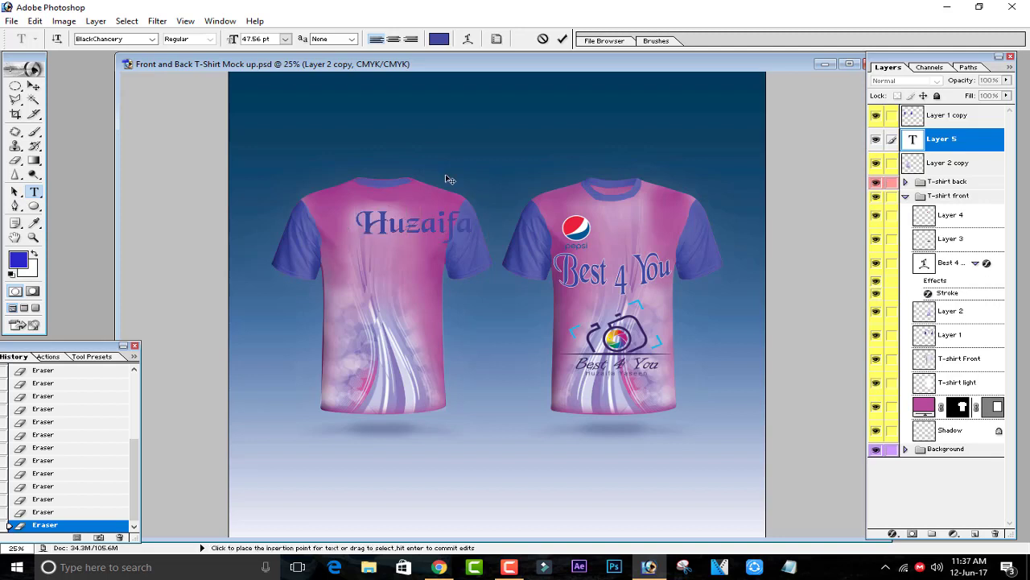
left_click_drag(460, 295, 426, 306)
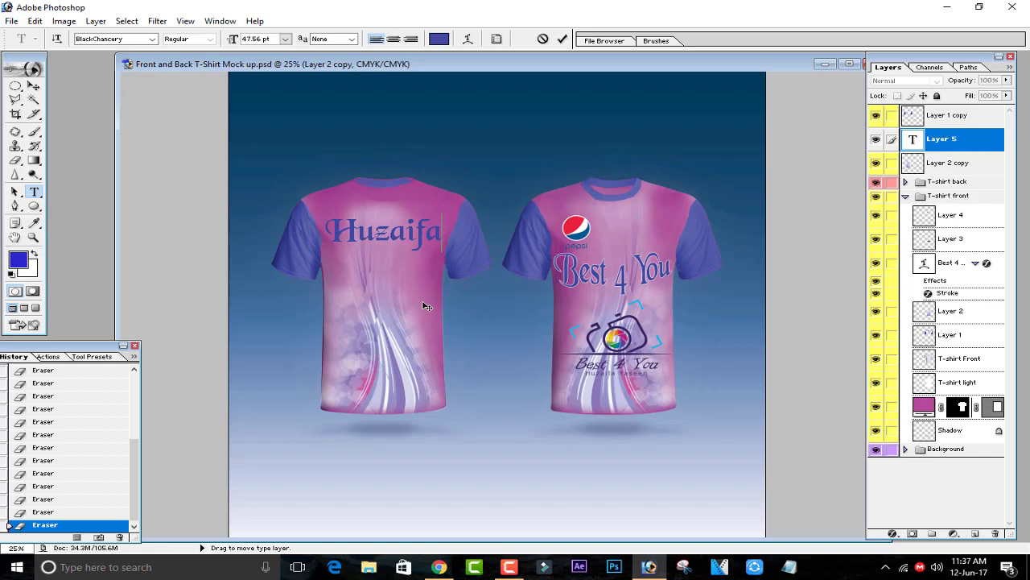
Centre-align the back shirt's text and add the number 4 on a second line below the name.
left_click(394, 38)
left_click_drag(442, 303, 474, 310)
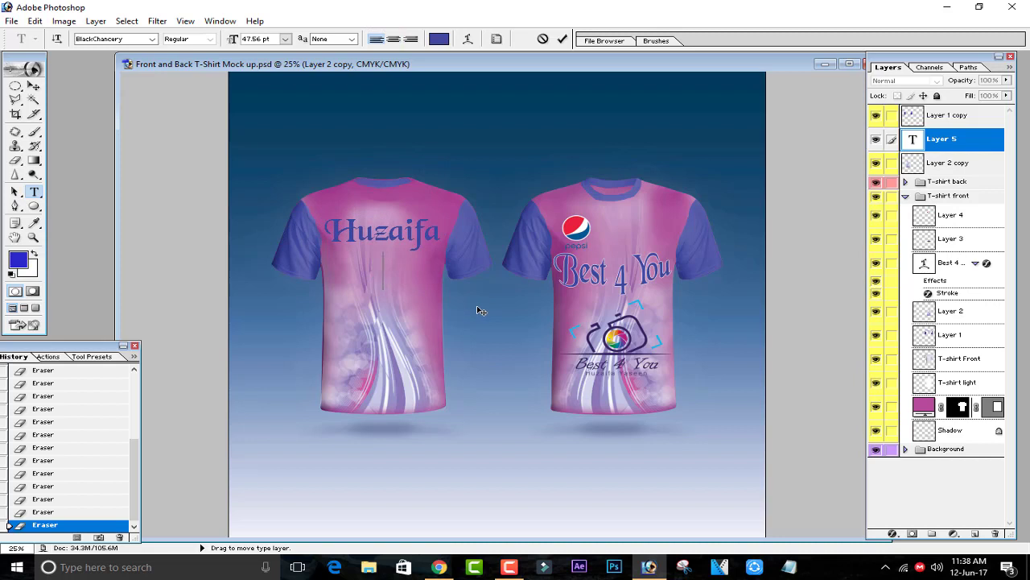
type("4")
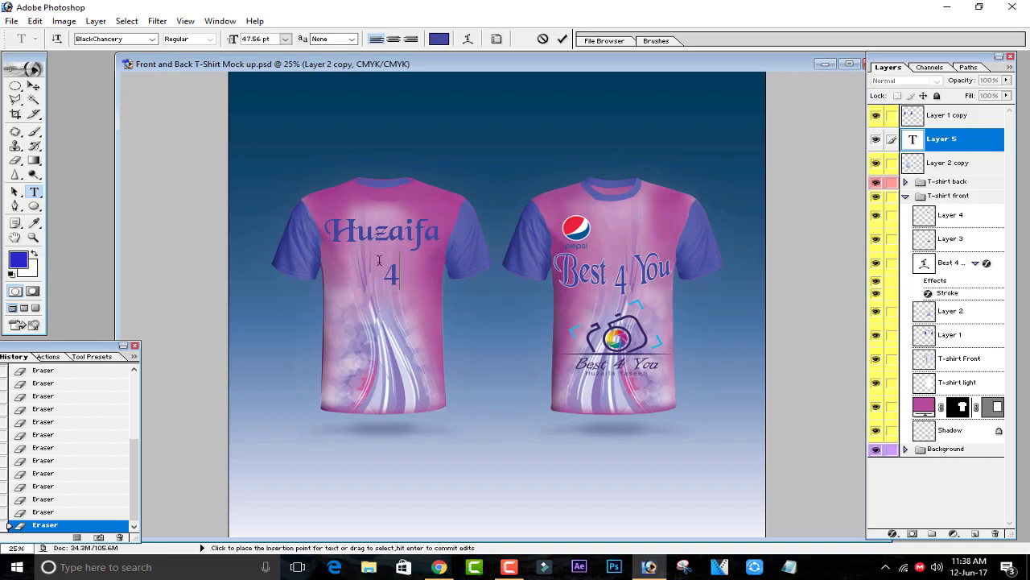
key("BackSpace")
key("BackSpace")
type("4")
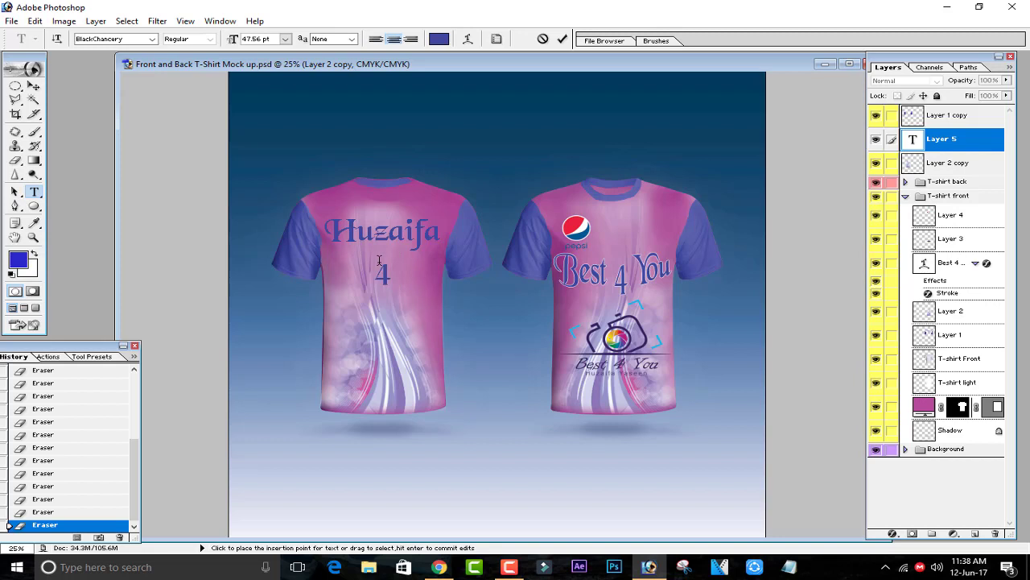
left_click(560, 38)
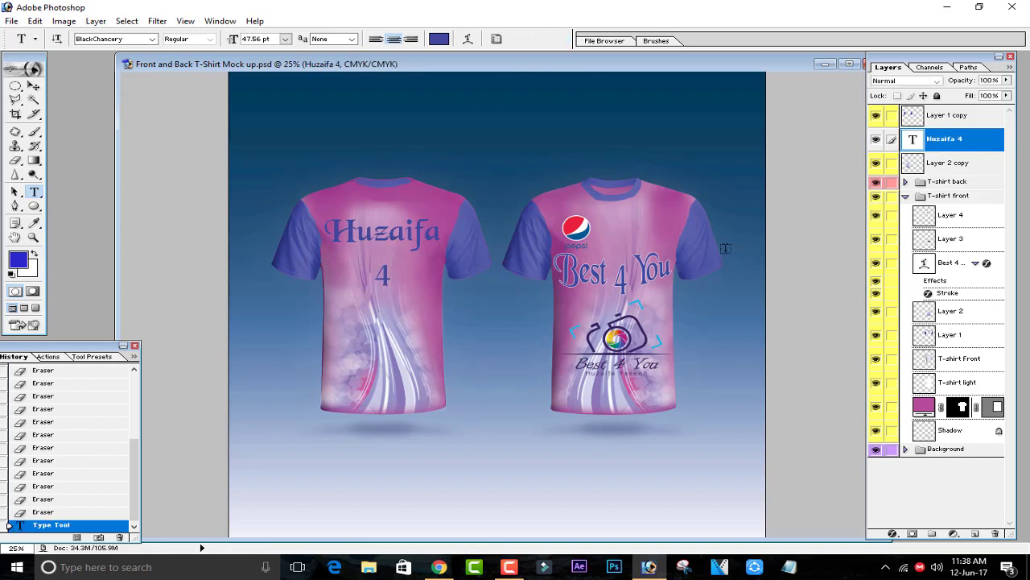
Add a white 3 px outside stroke at 100% opacity to the back shirt's name and number text.
right_click(952, 151)
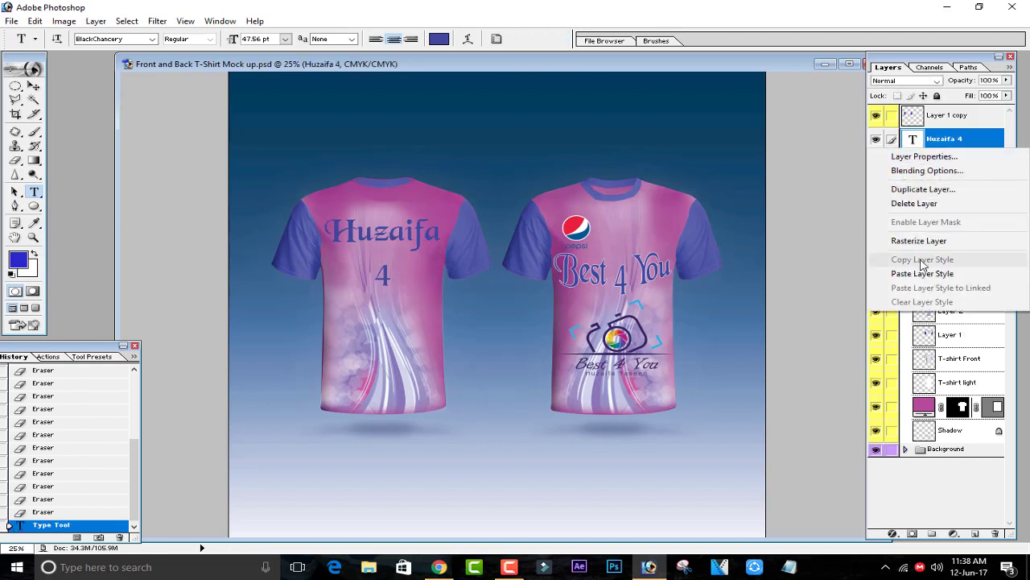
left_click(902, 168)
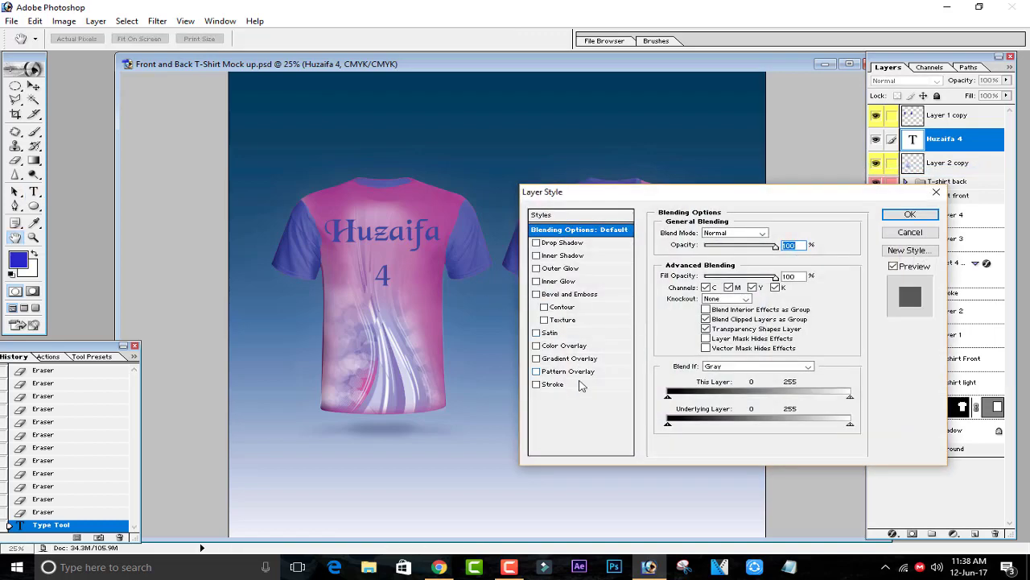
left_click(583, 384)
left_click(692, 307)
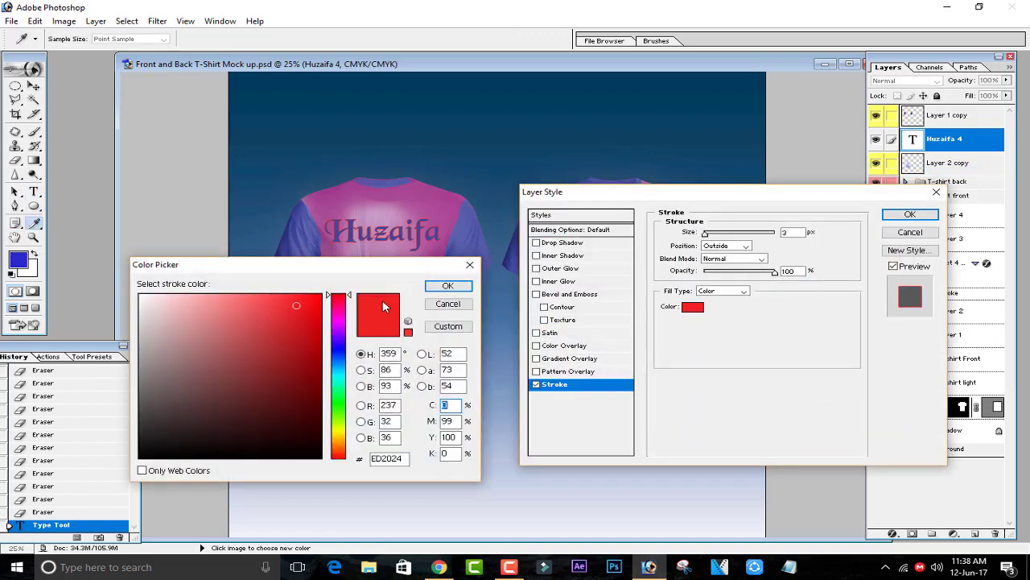
left_click(141, 296)
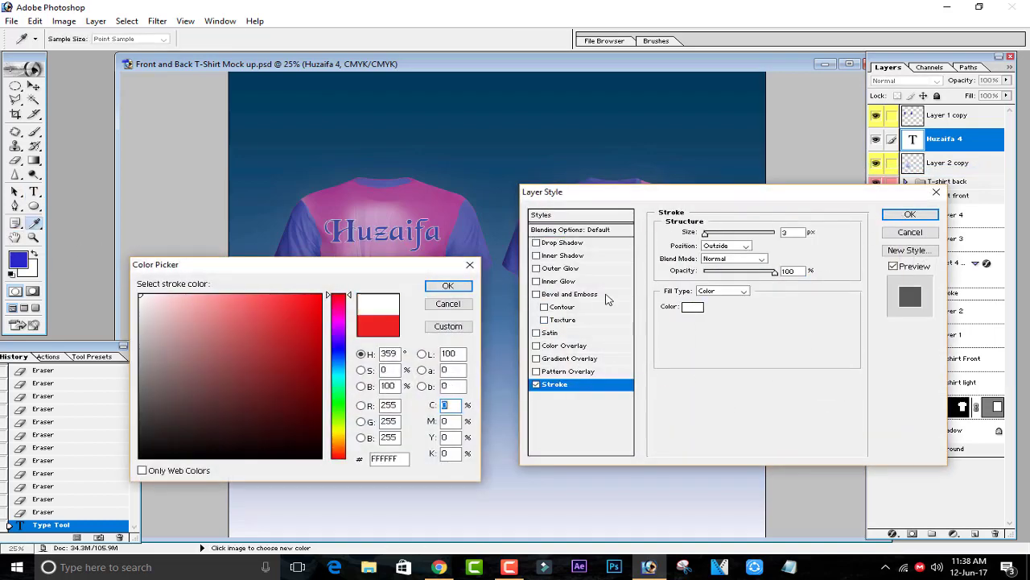
left_click(447, 286)
left_click(890, 215)
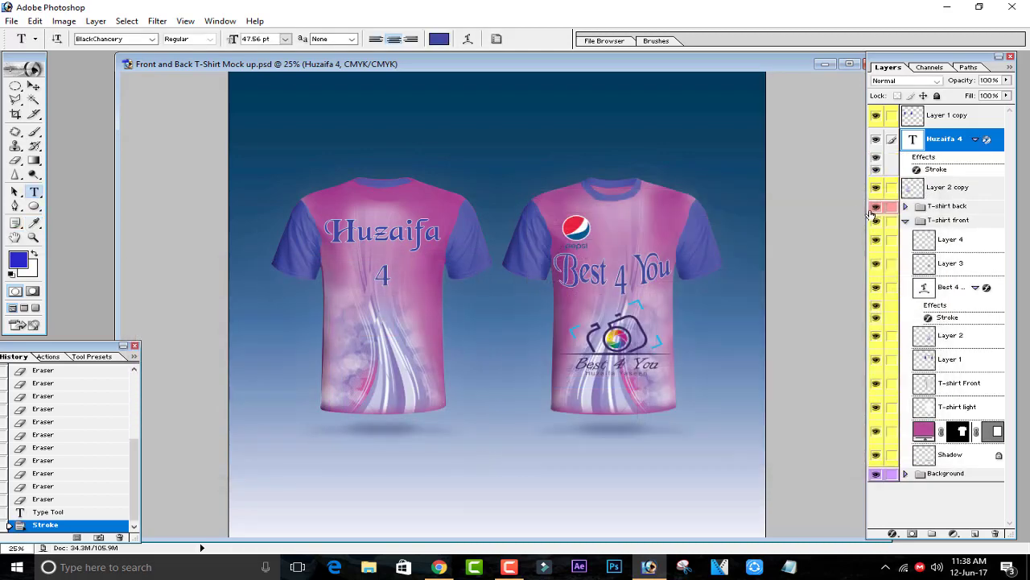
Scale the back shirt's name and number text up slightly to 52.11 pt with Free Transform.
key("ctrl+t")
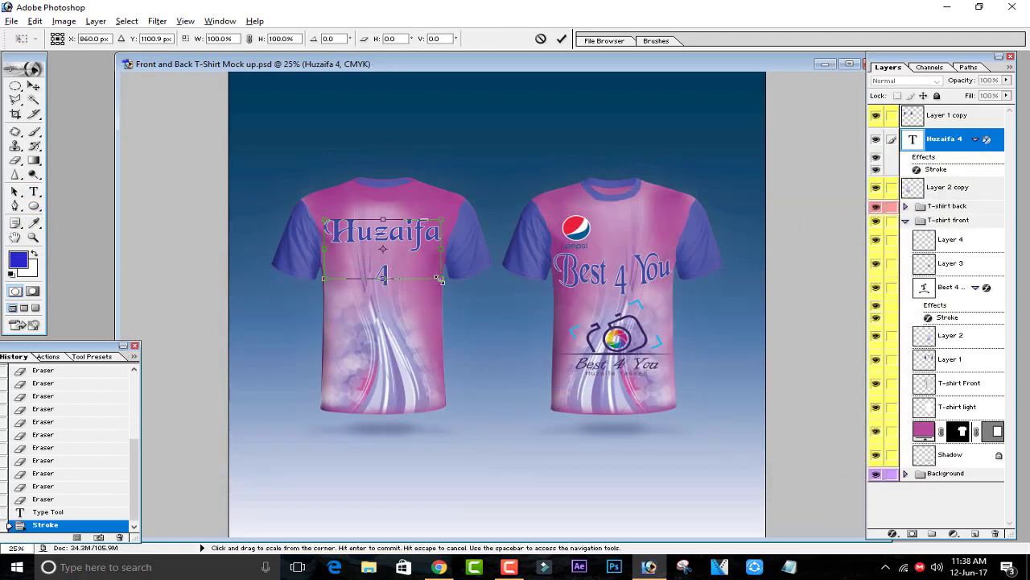
left_click_drag(441, 280, 446, 281)
left_click(562, 39)
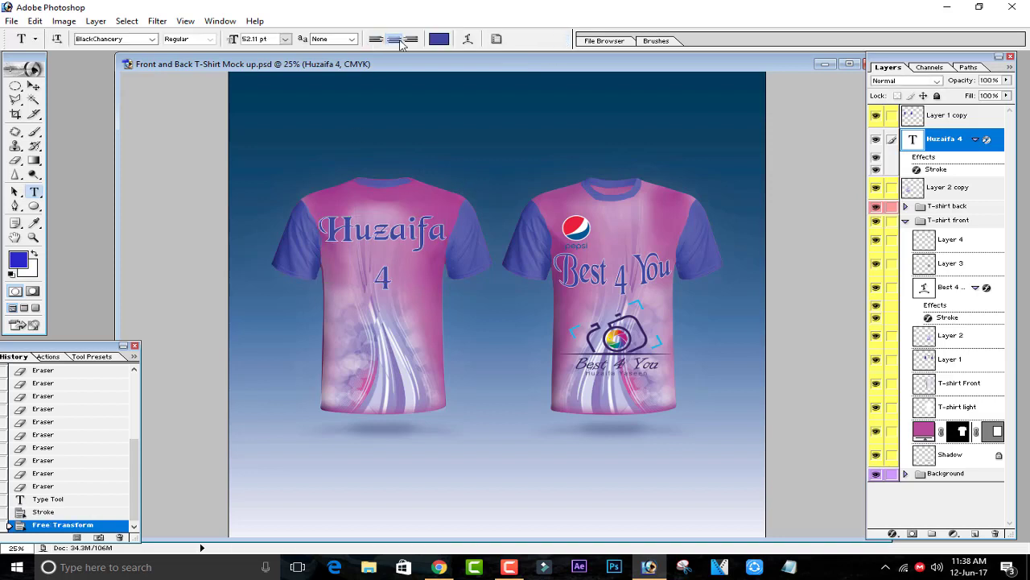
Warp the back shirt's name and number text with the horizontal Arc Lower style at +50% bend.
left_click(467, 39)
left_click(229, 274)
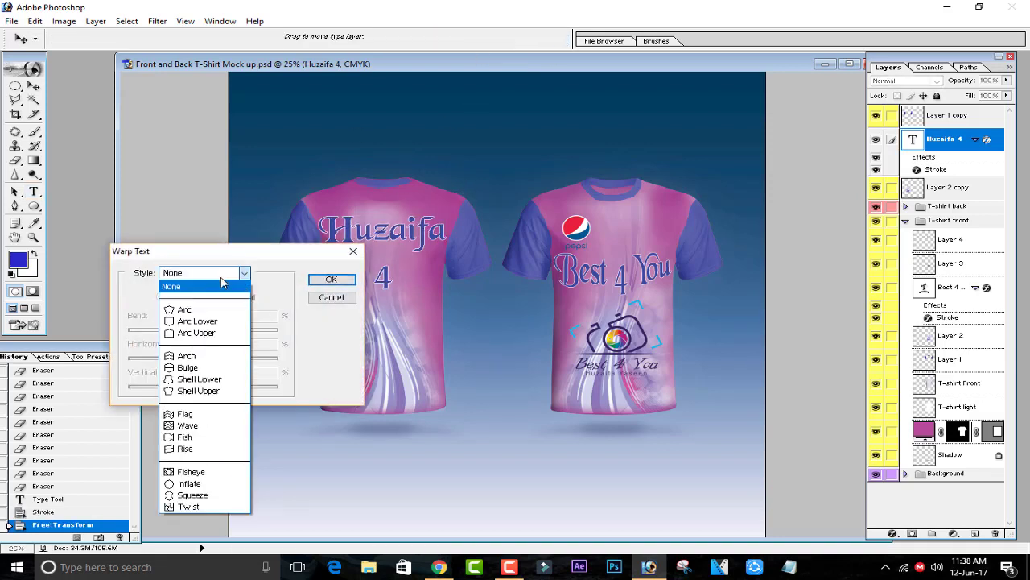
left_click(219, 318)
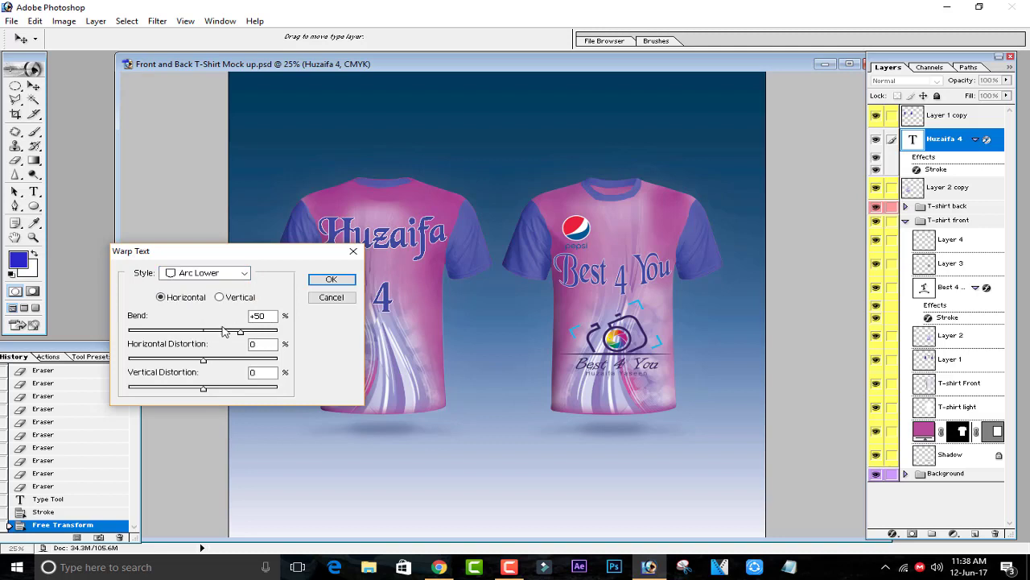
left_click_drag(247, 256, 382, 367)
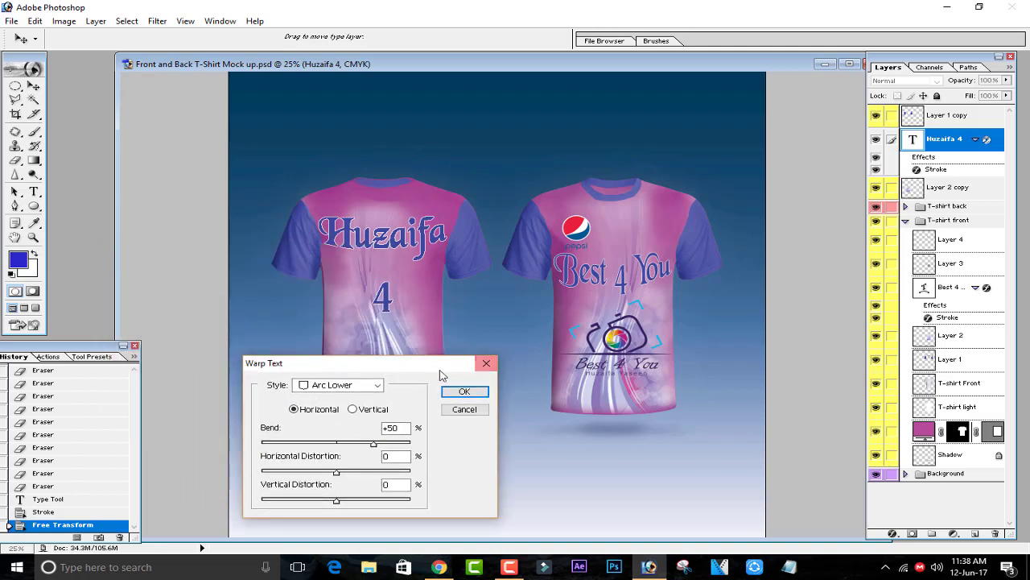
left_click(466, 391)
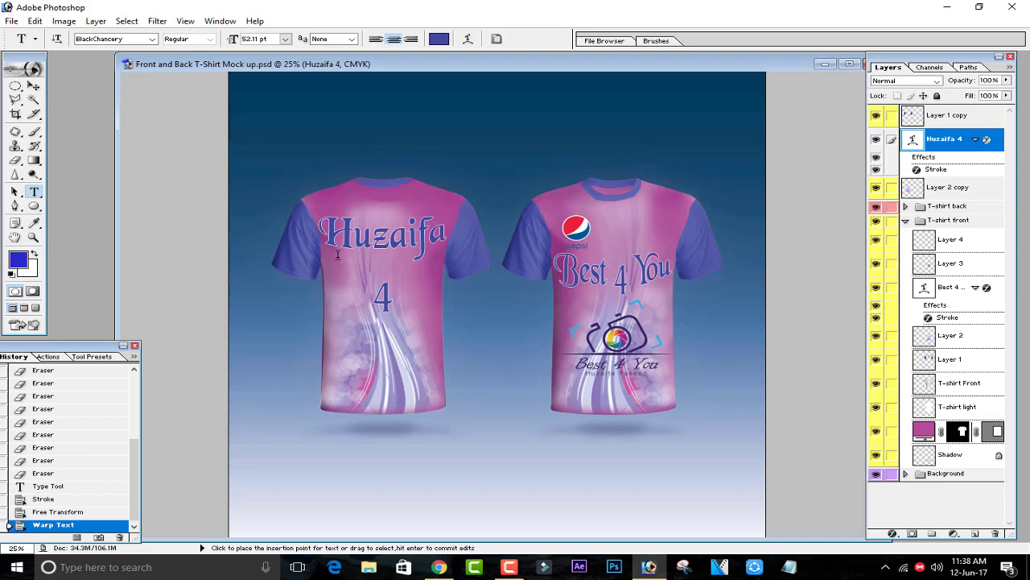
Switch to Chrome, close the Pepsi logo tab to view the Best 4 You YouTube channel page, and return to Photoshop.
left_click(438, 566)
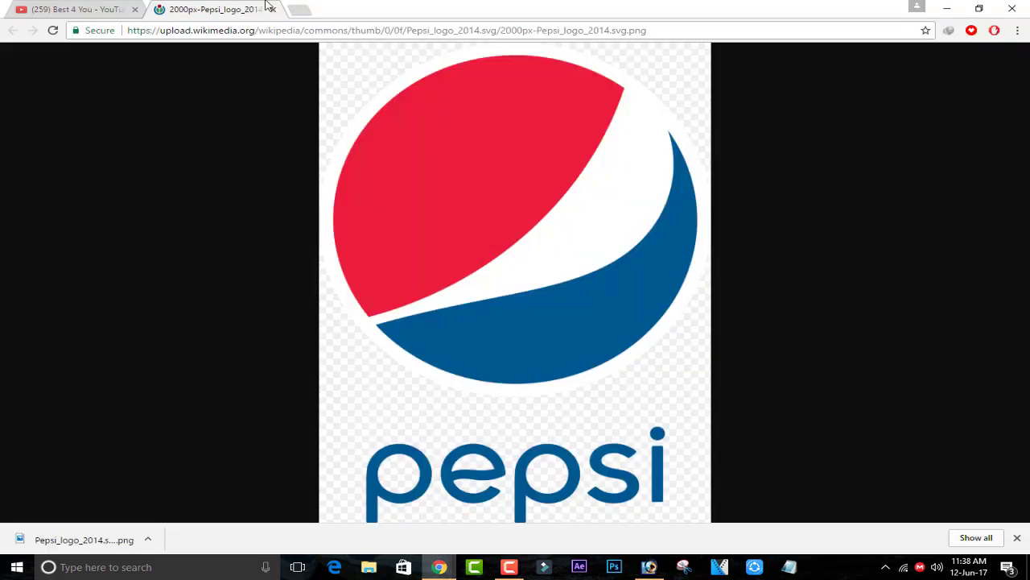
left_click(144, 8)
left_click(242, 6)
left_click(273, 9)
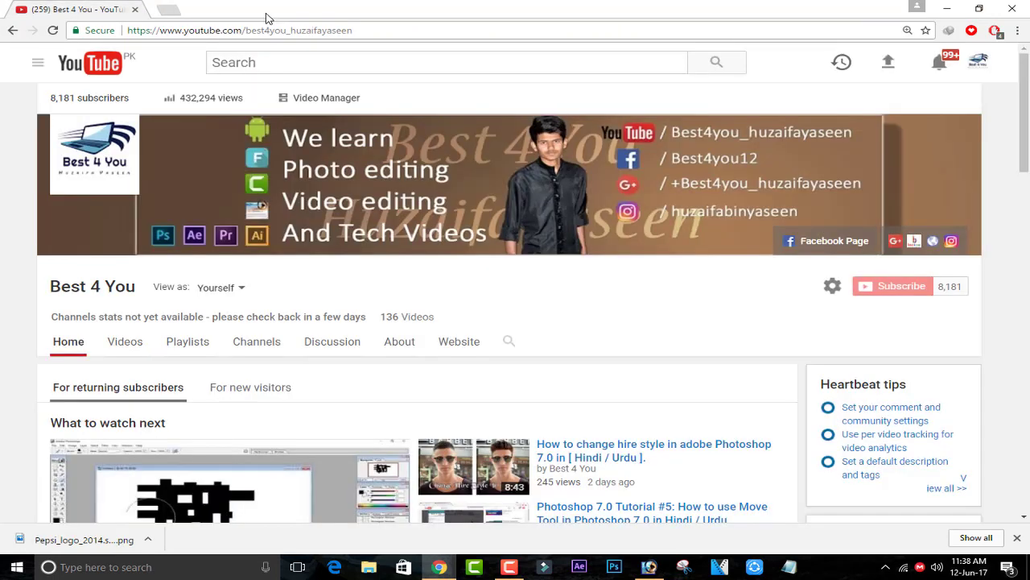
left_click(943, 7)
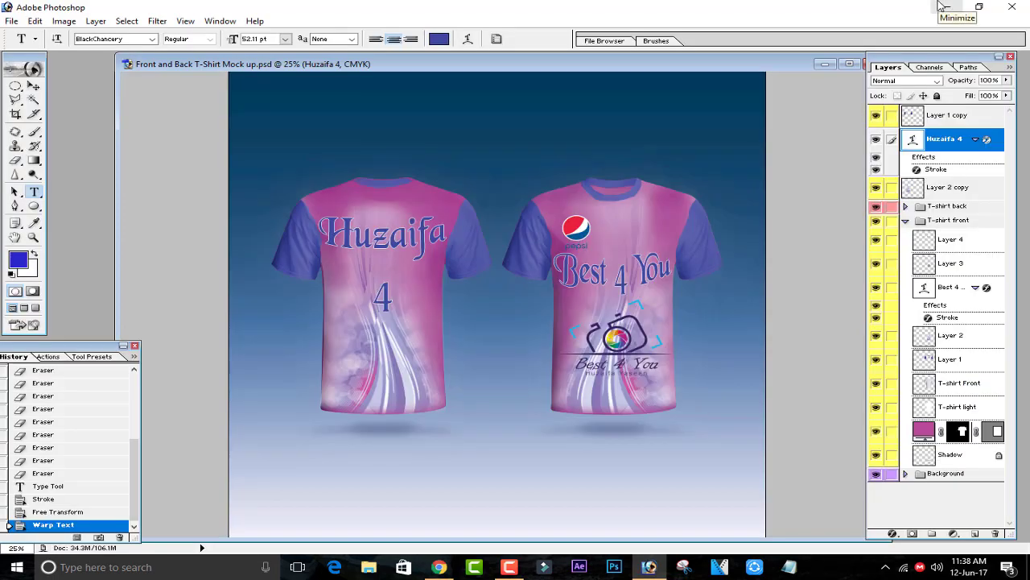